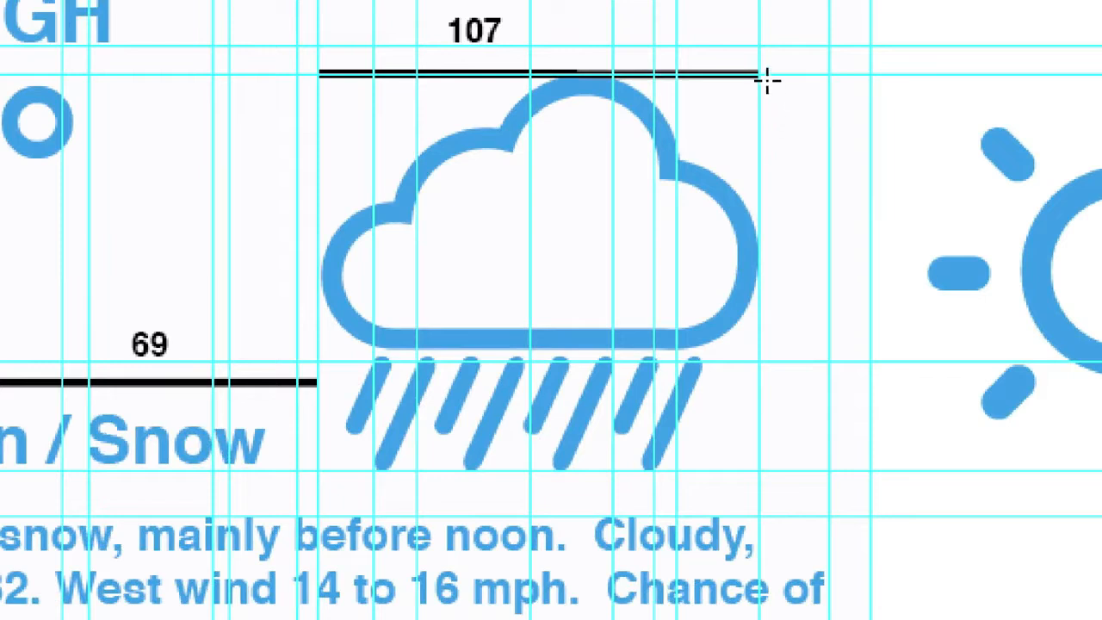
Measure the height and width of the rain cloud icon in the weather app artwork
{"action": "left_click_drag", "start_coordinate": [759, 133], "coordinate": [759, 470]}
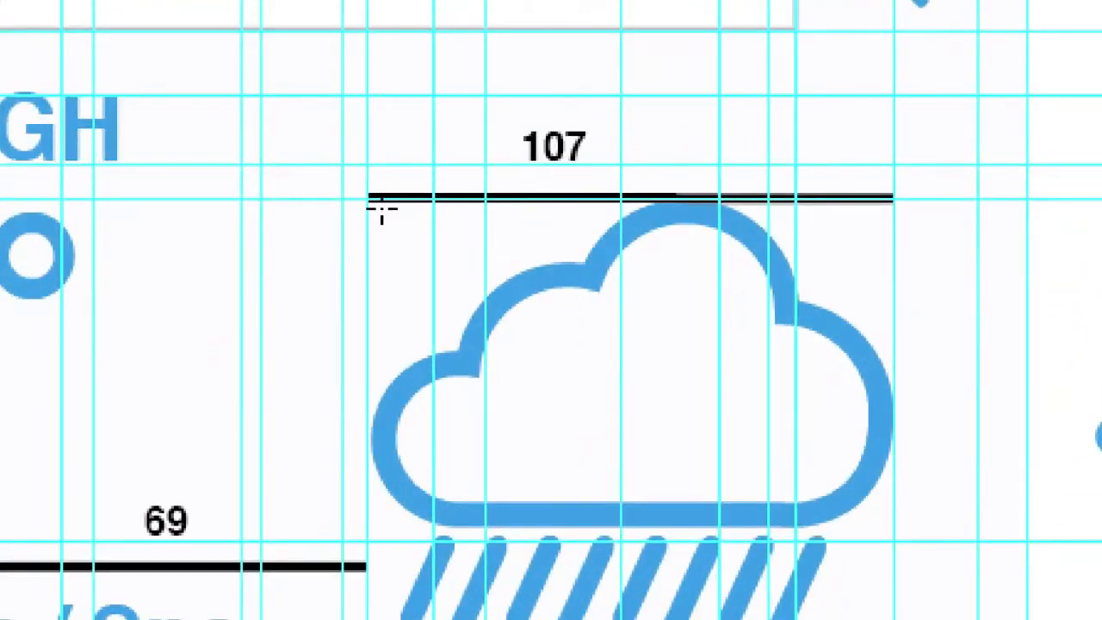
{"action": "left_click_drag", "start_coordinate": [367, 213], "coordinate": [880, 223]}
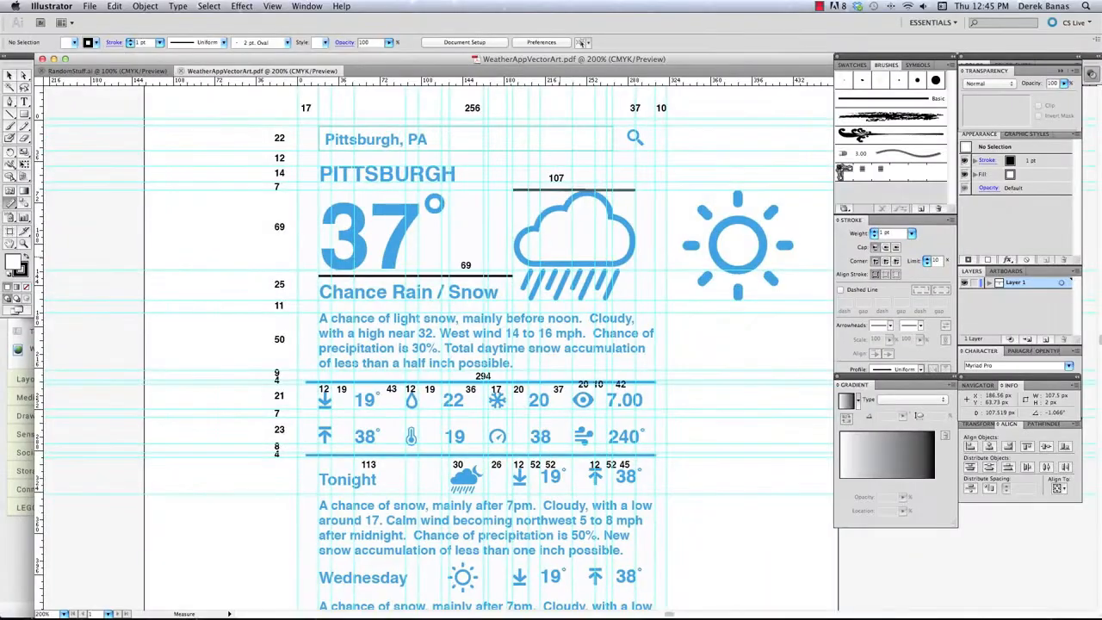
{"action": "key", "text": "v"}
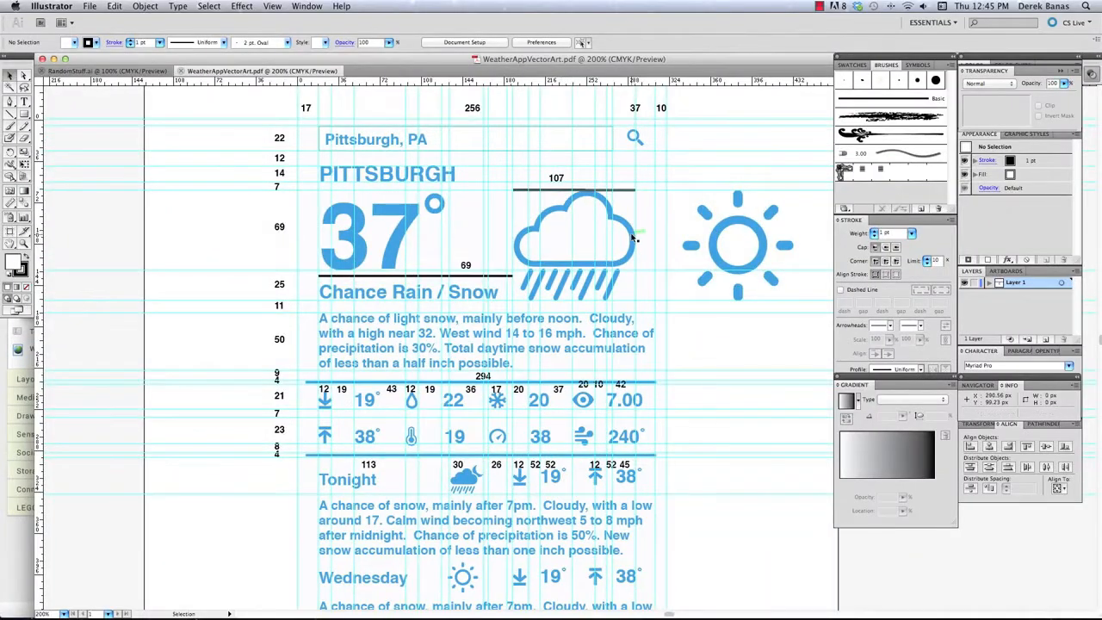
{"action": "left_click", "coordinate": [635, 238]}
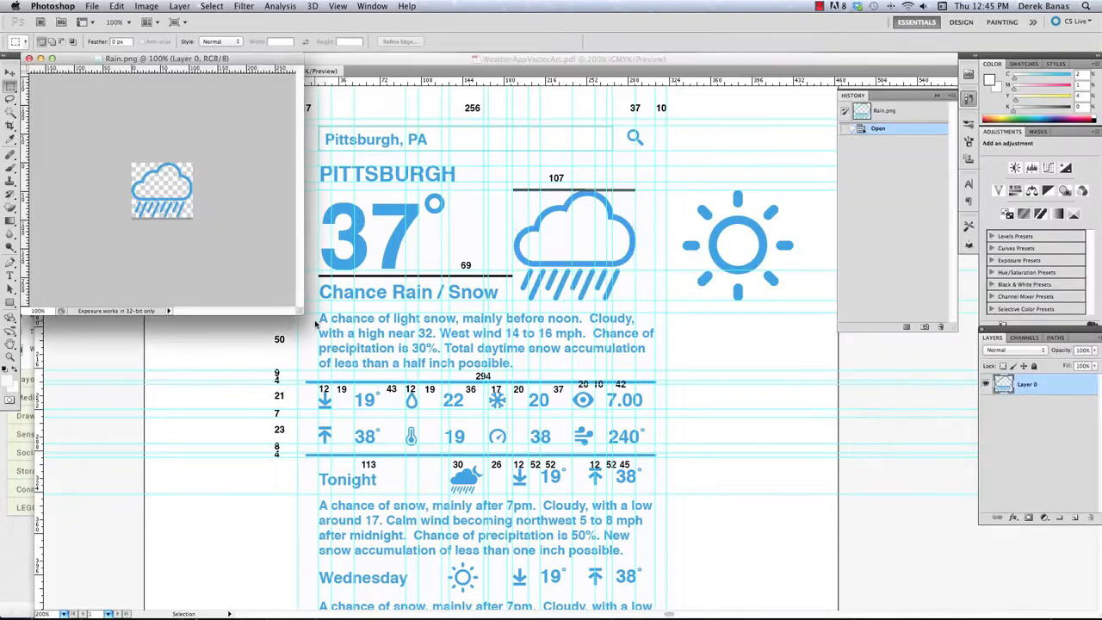
Switch to Photoshop and magnify Rain.png to 300% to examine the icon and its transparent background
{"action": "left_click_drag", "start_coordinate": [293, 309], "coordinate": [549, 448]}
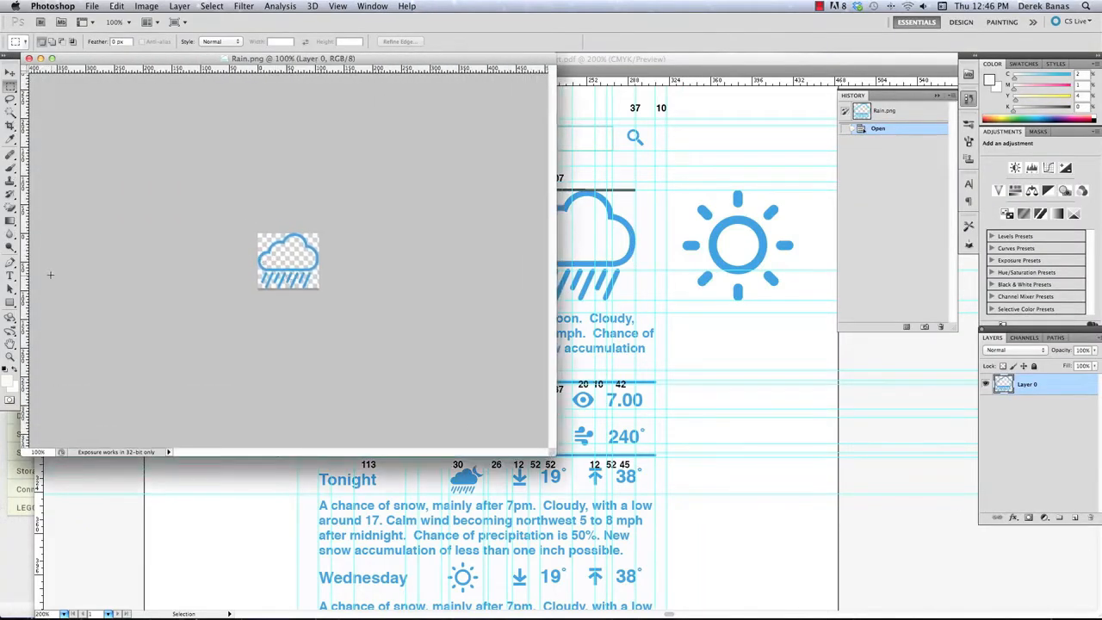
{"action": "key", "text": "z"}
{"action": "left_click", "coordinate": [274, 257]}
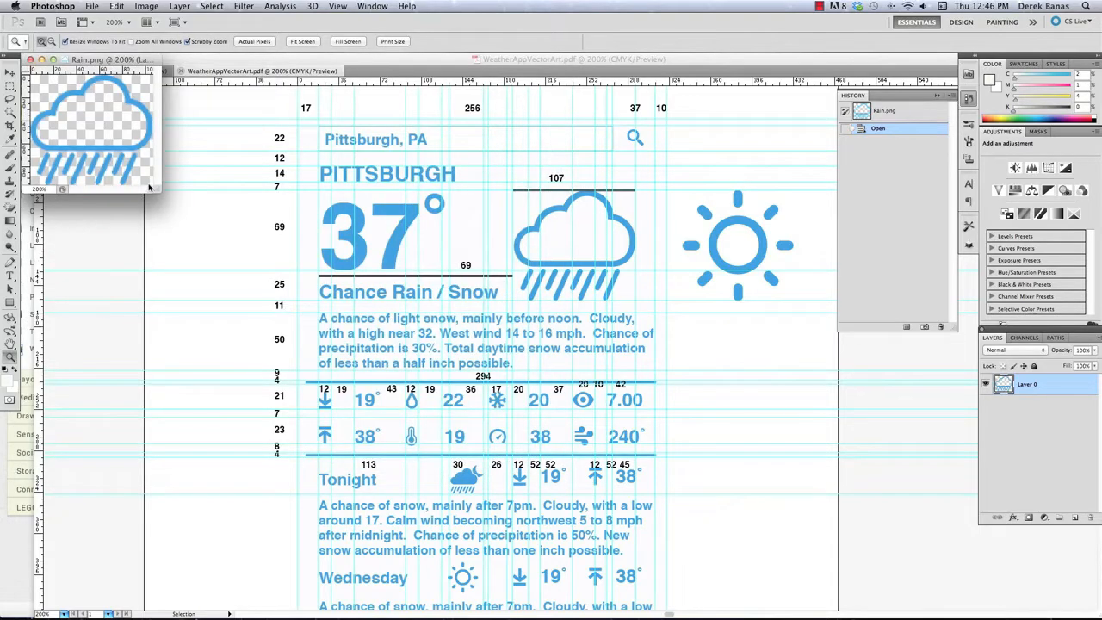
{"action": "left_click_drag", "start_coordinate": [155, 184], "coordinate": [725, 482]}
{"action": "left_click", "coordinate": [362, 327]}
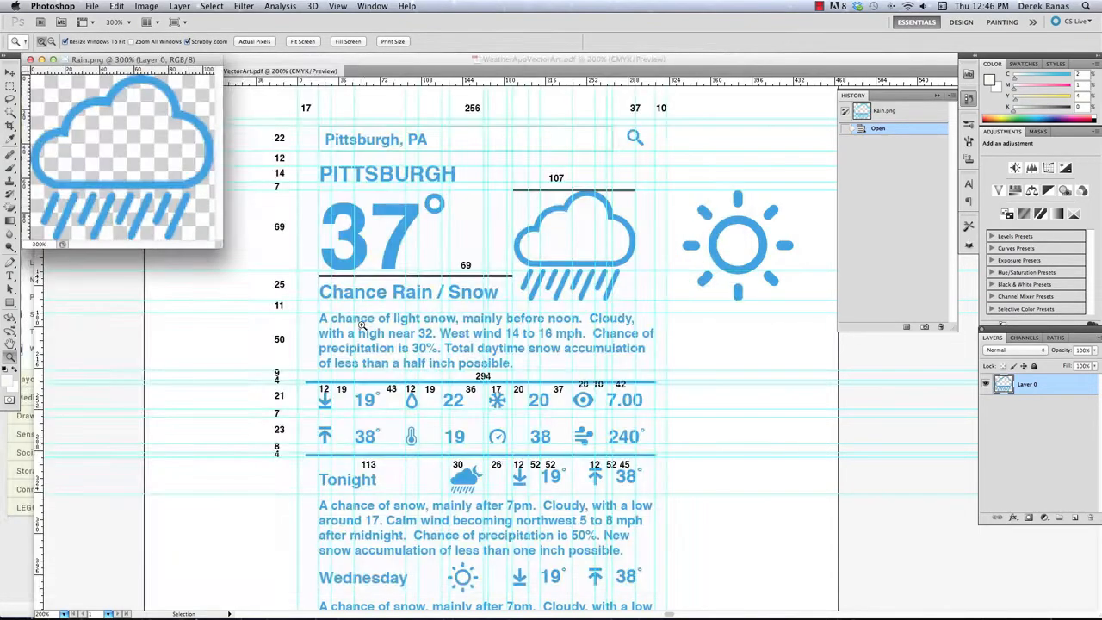
{"action": "left_click_drag", "start_coordinate": [221, 244], "coordinate": [778, 548]}
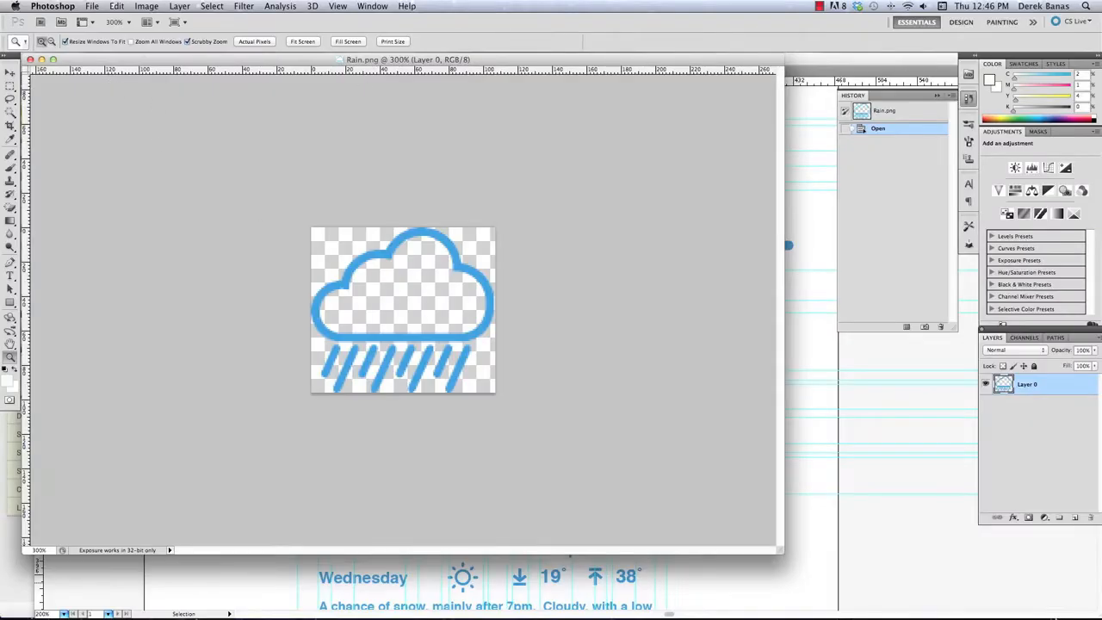
{"action": "left_click_drag", "start_coordinate": [779, 547], "coordinate": [243, 277]}
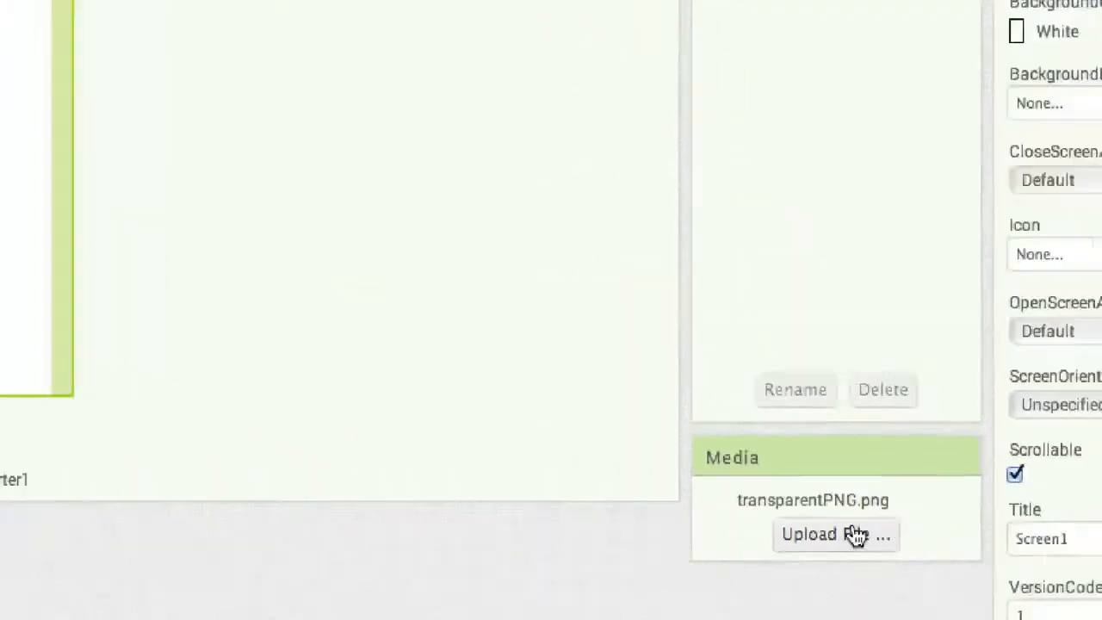
In App Inventor, upload CloudyDay.png from the Weather Icons folder to the project's media
{"action": "left_click", "coordinate": [830, 538]}
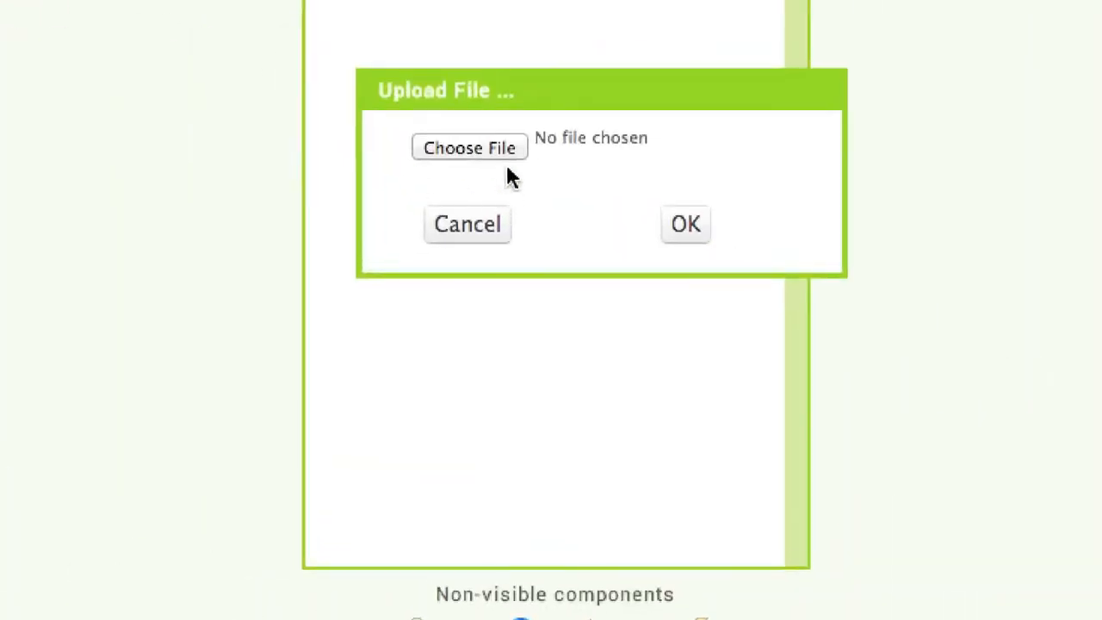
{"action": "left_click", "coordinate": [472, 148]}
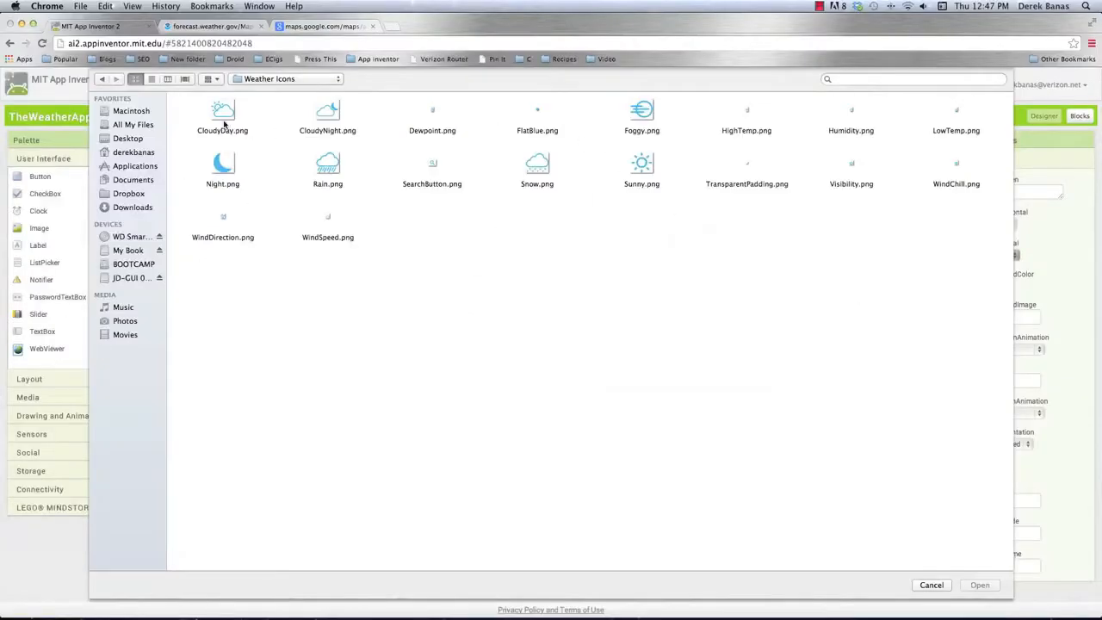
{"action": "double_click", "coordinate": [224, 125]}
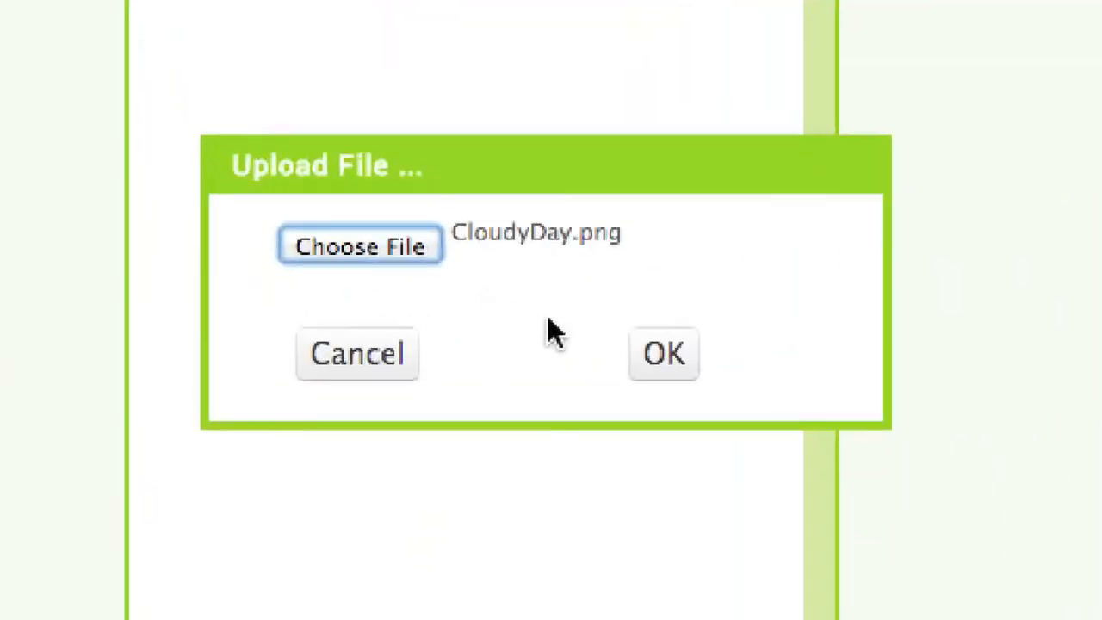
{"action": "left_click", "coordinate": [645, 355]}
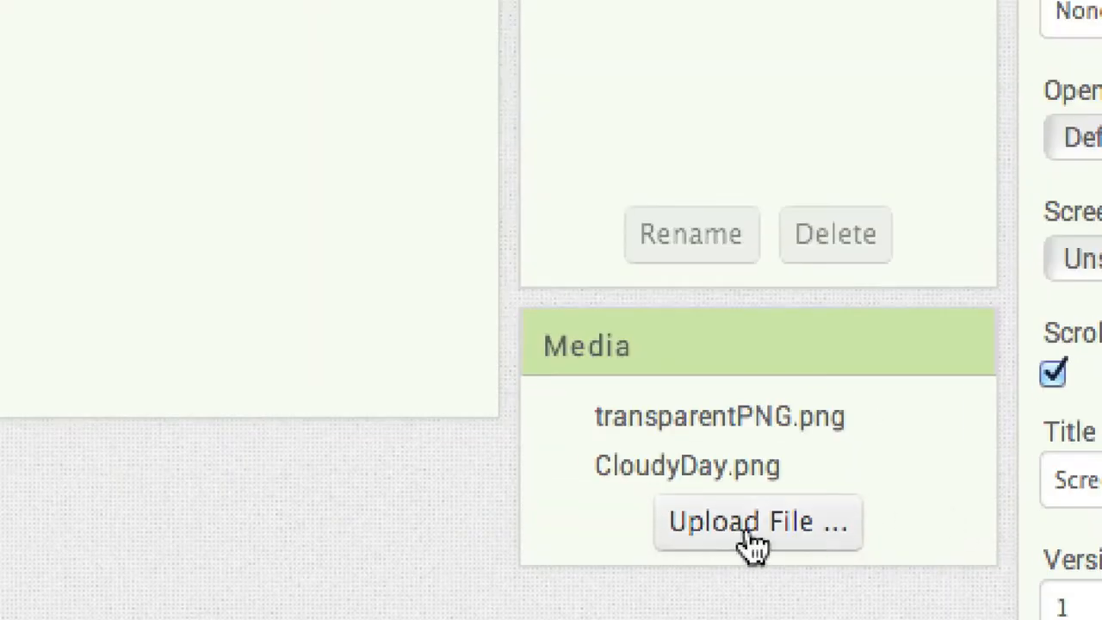
Upload CloudyNight.png from the Weather Icons folder to the project's media
{"action": "left_click", "coordinate": [733, 524]}
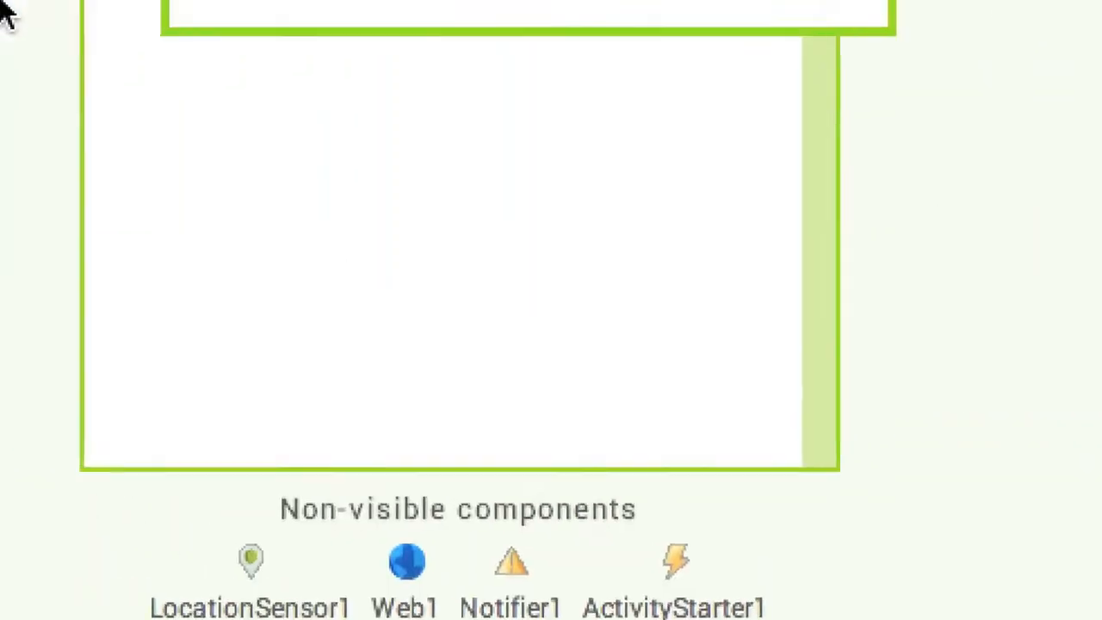
{"action": "left_click", "coordinate": [534, 177]}
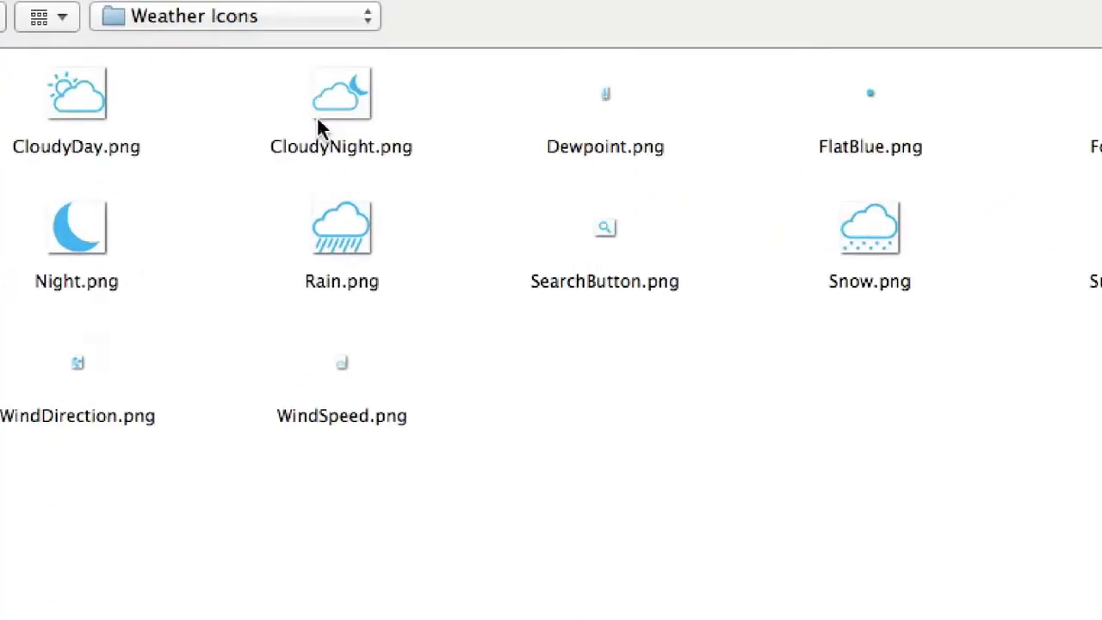
{"action": "left_click", "coordinate": [324, 115]}
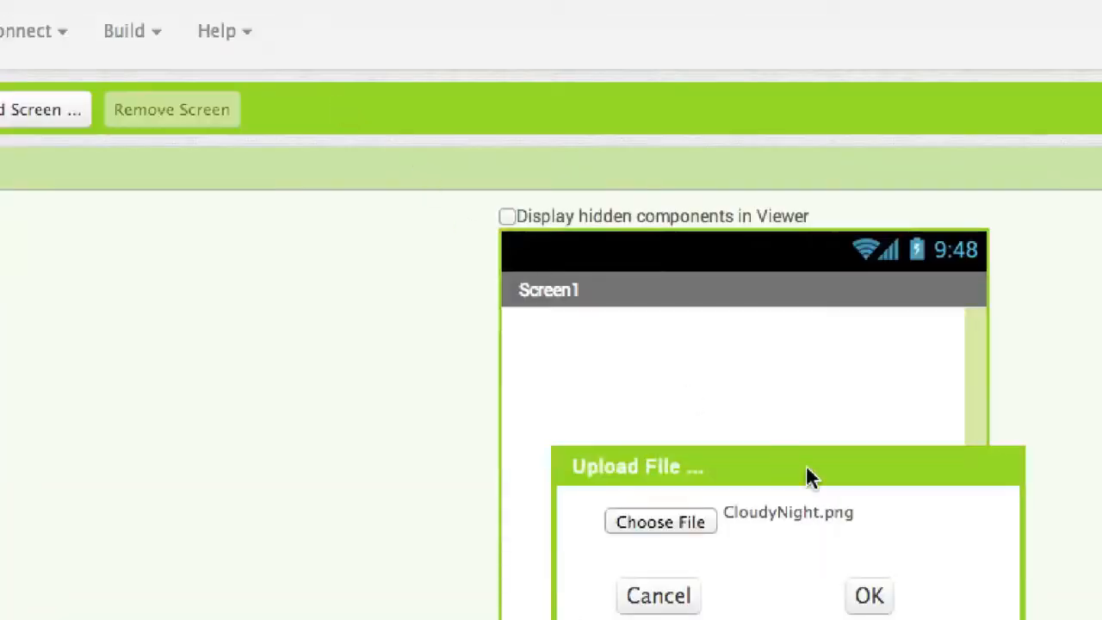
{"action": "left_click", "coordinate": [871, 595]}
Upload Dewpoint.png and the remaining weather icons, FlatBlue.png through WindSpeed.png, to the project's media
{"action": "left_click", "coordinate": [838, 546]}
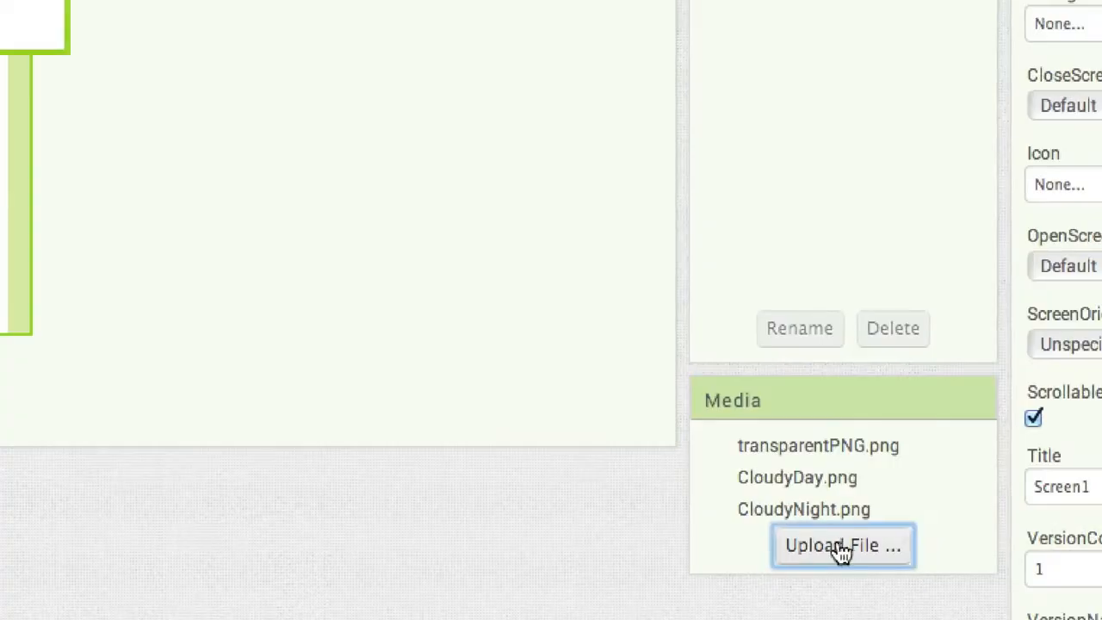
{"action": "left_click", "coordinate": [603, 112]}
{"action": "double_click", "coordinate": [580, 207]}
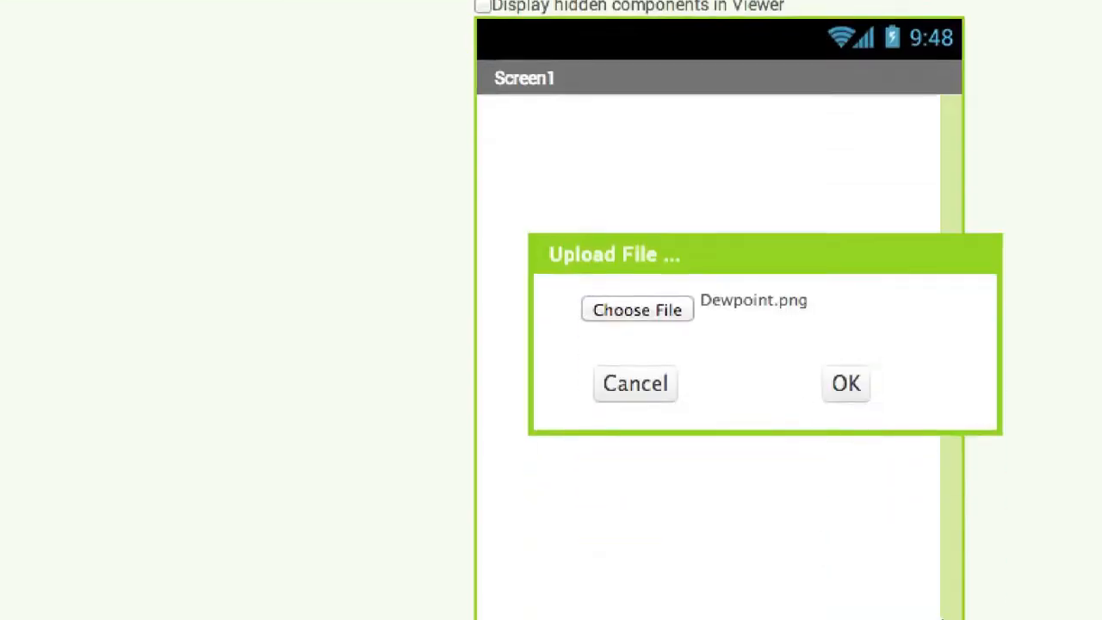
{"action": "left_click", "coordinate": [846, 384]}
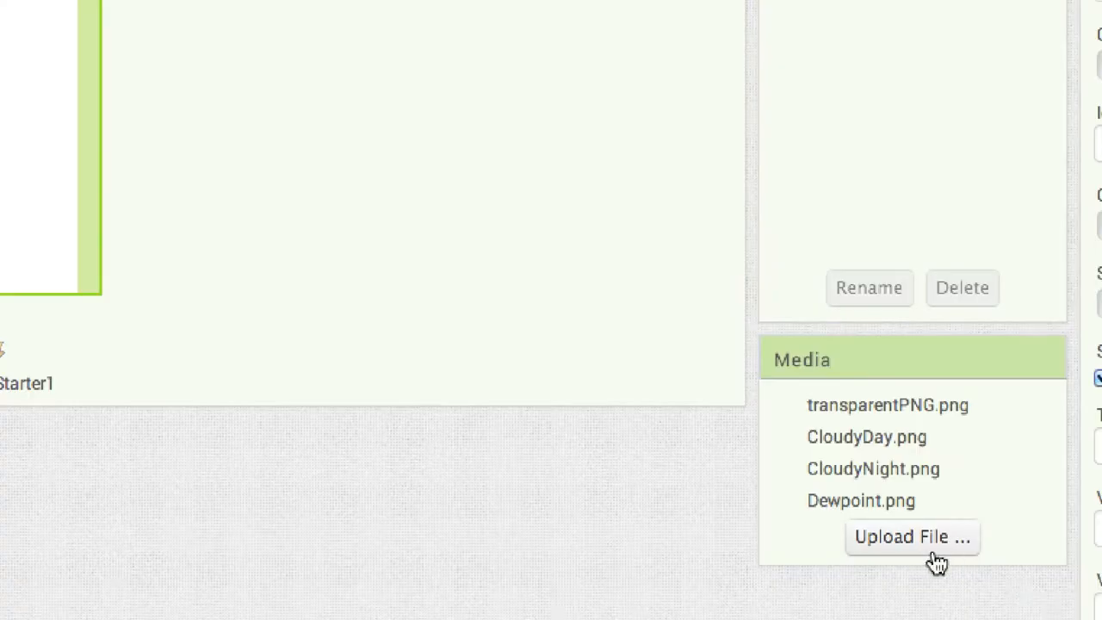
{"action": "left_click", "coordinate": [923, 544]}
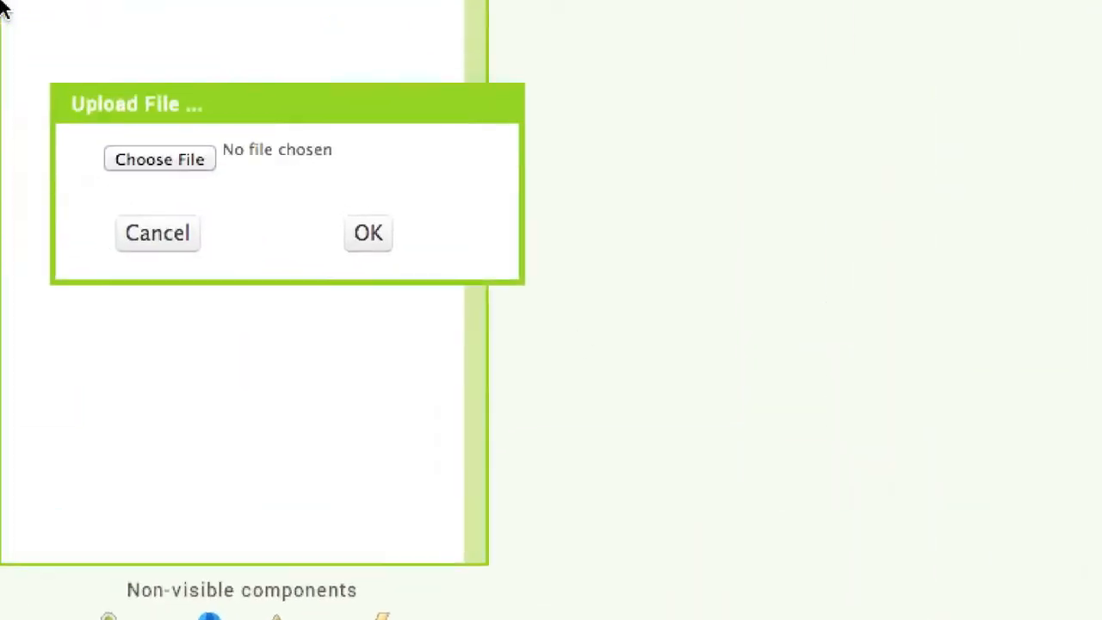
{"action": "left_click", "coordinate": [413, 180]}
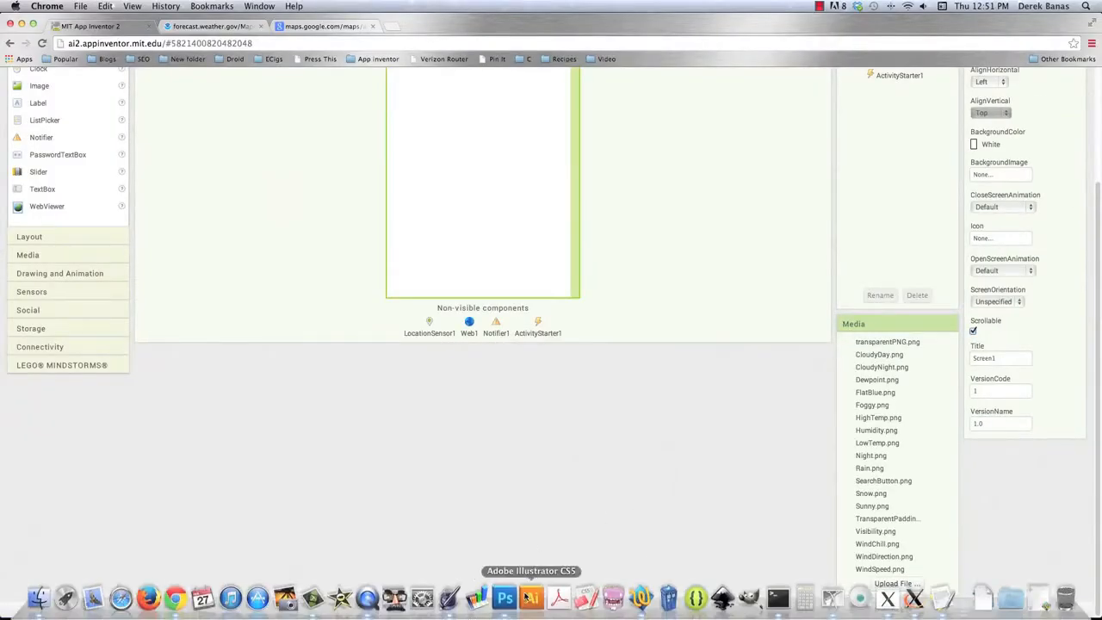
Switch to Photoshop and view the settings for a new document without creating one
{"action": "left_click", "coordinate": [506, 597]}
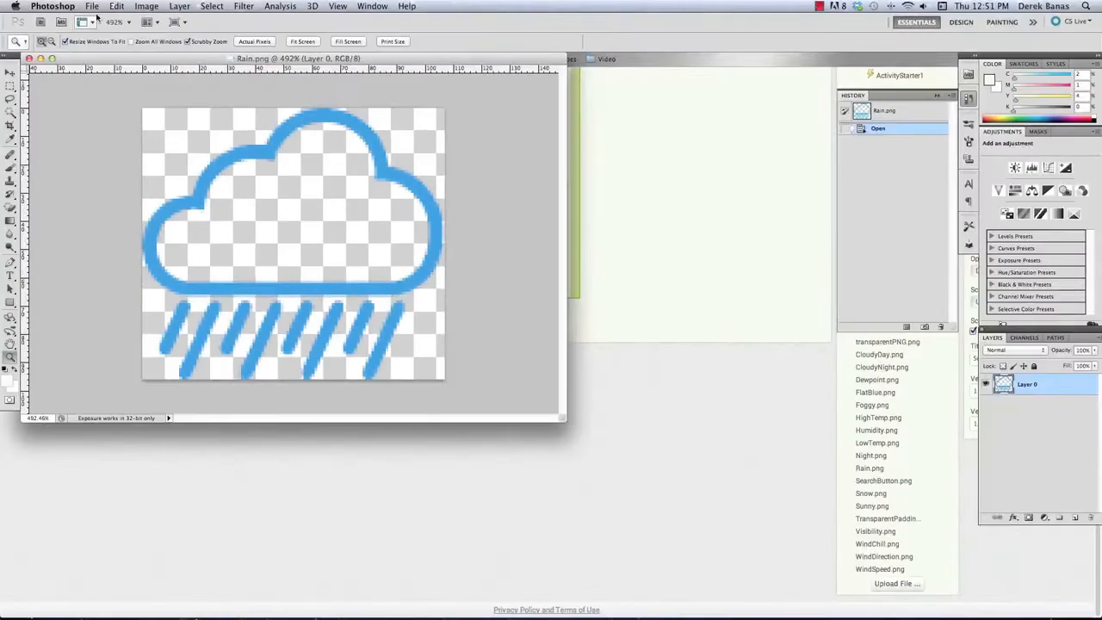
{"action": "key", "text": "super+n"}
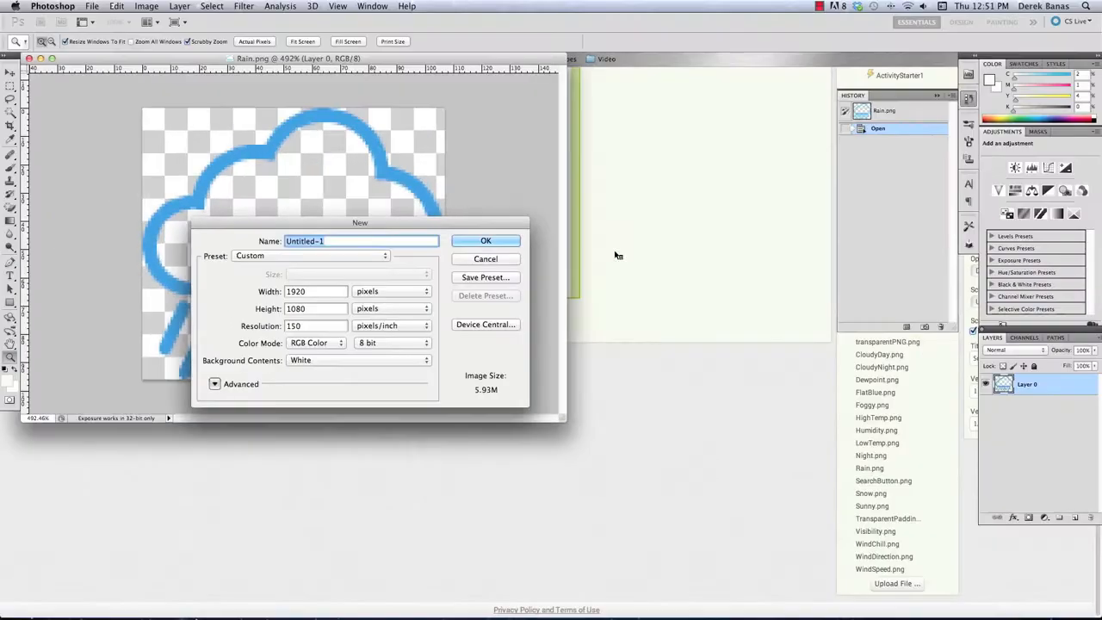
{"action": "left_click", "coordinate": [975, 142]}
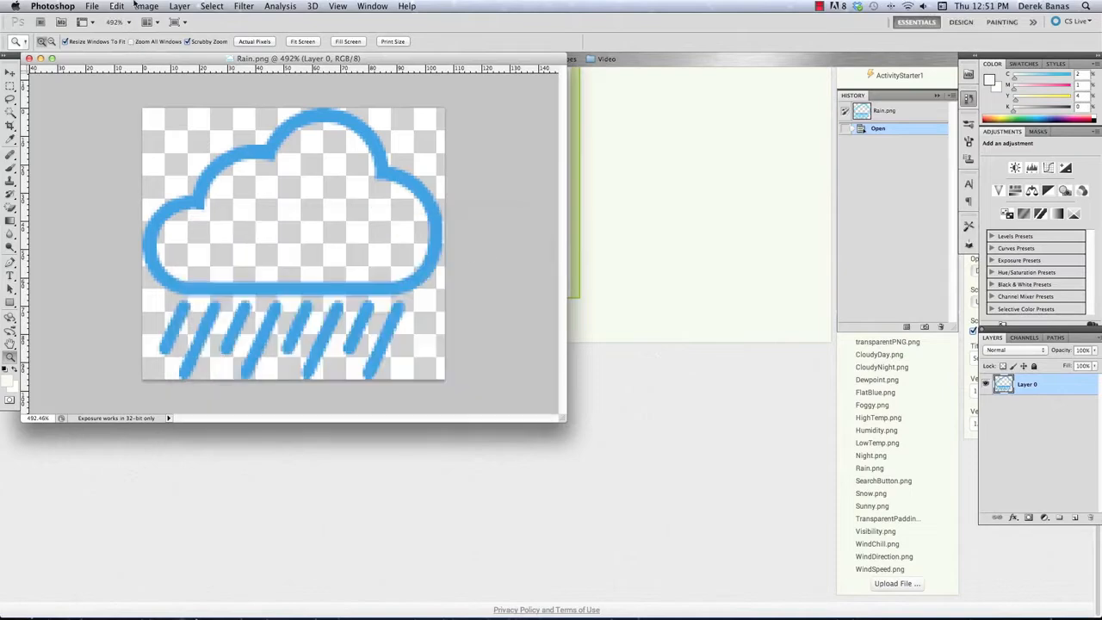
Check the pixel dimensions of Rain.png in the Image Size settings without changing them
{"action": "left_click", "coordinate": [139, 6]}
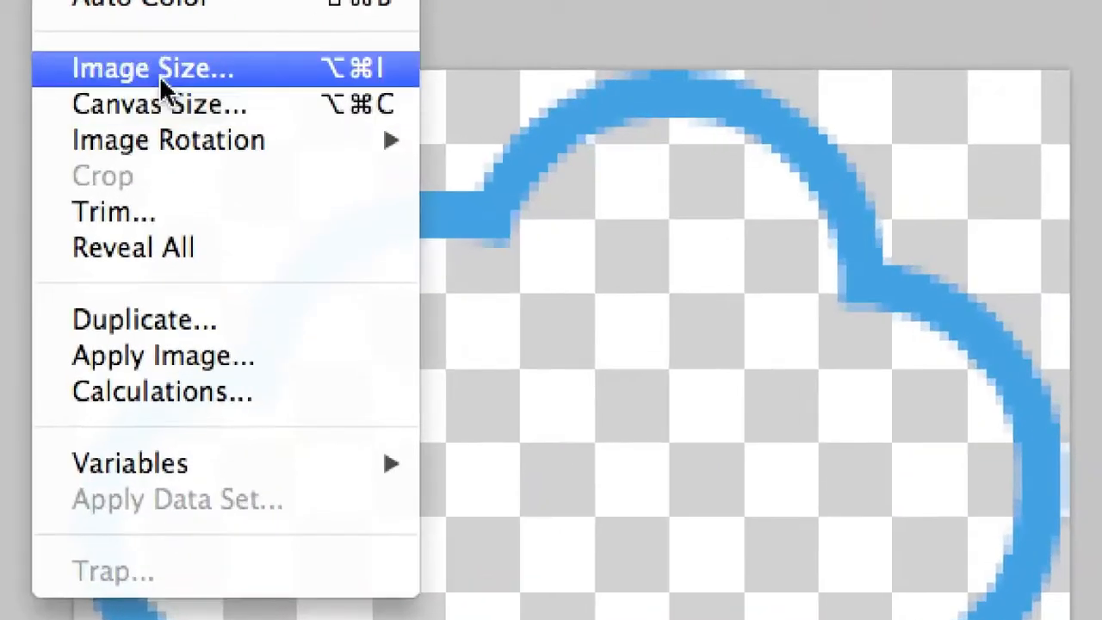
{"action": "left_click", "coordinate": [163, 106]}
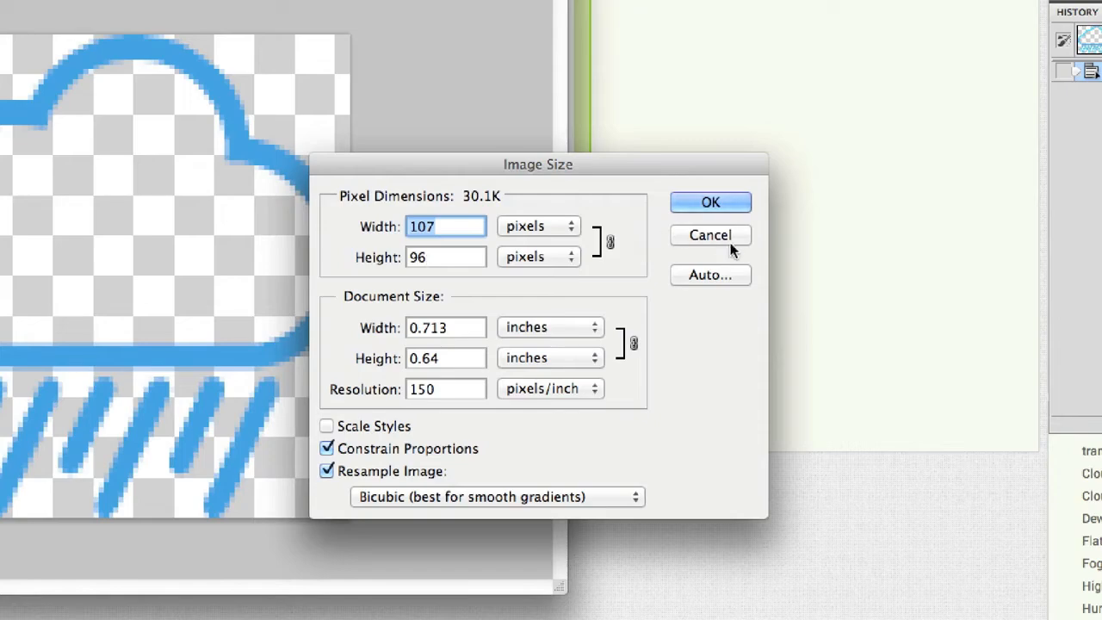
{"action": "left_click", "coordinate": [709, 235]}
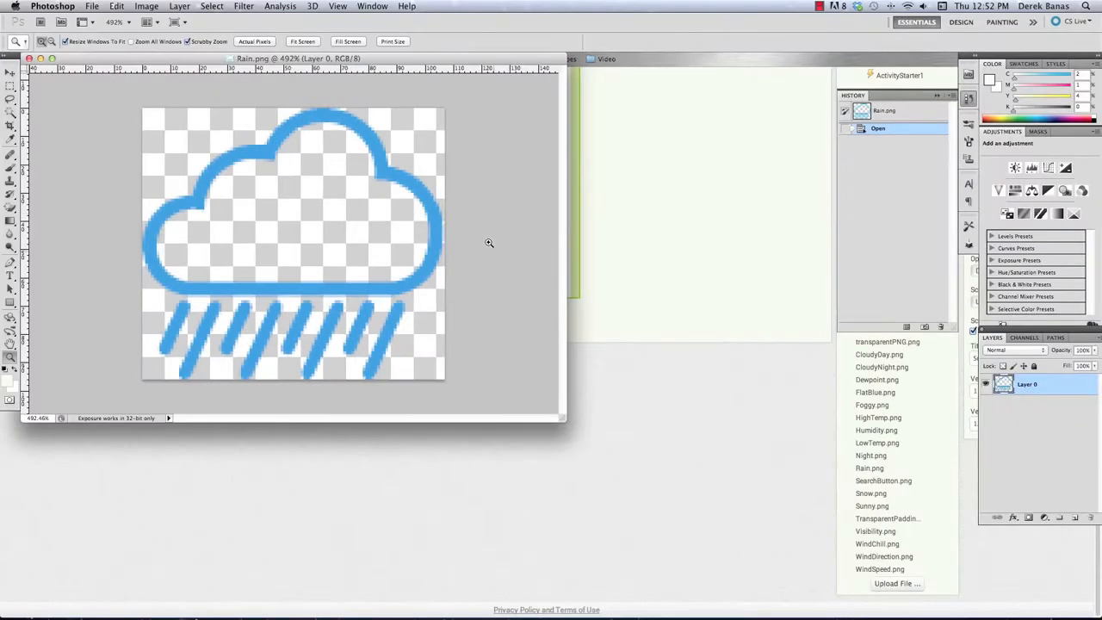
Shrink the Rain.png window and quit Photoshop
{"action": "left_click_drag", "start_coordinate": [559, 417], "coordinate": [292, 307]}
{"action": "left_click", "coordinate": [52, 7]}
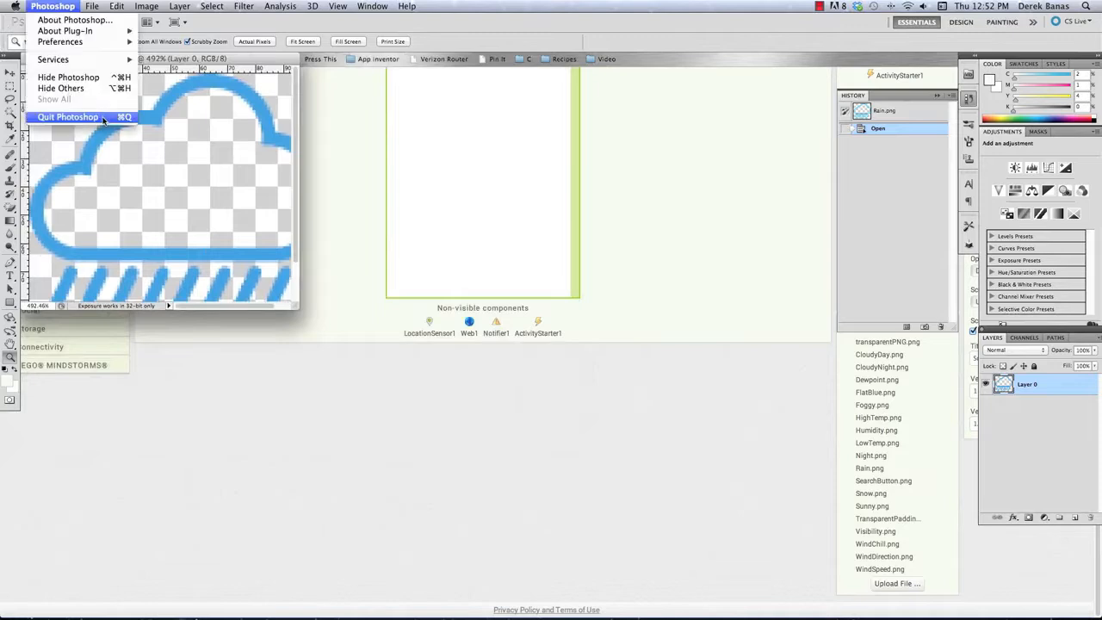
{"action": "left_click", "coordinate": [52, 116]}
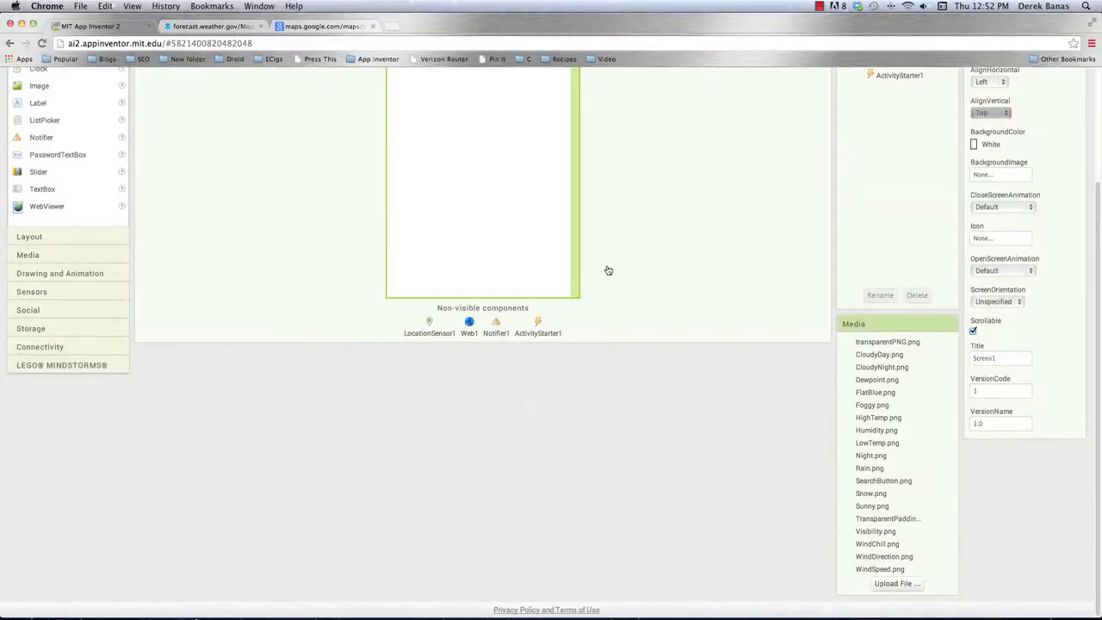
Review the search bar and current-conditions spacing in WeatherAppVectorArt.pdf in Illustrator, and return to App Inventor
{"action": "scroll", "coordinate": [606, 269], "scroll_direction": "up", "scroll_amount": 5}
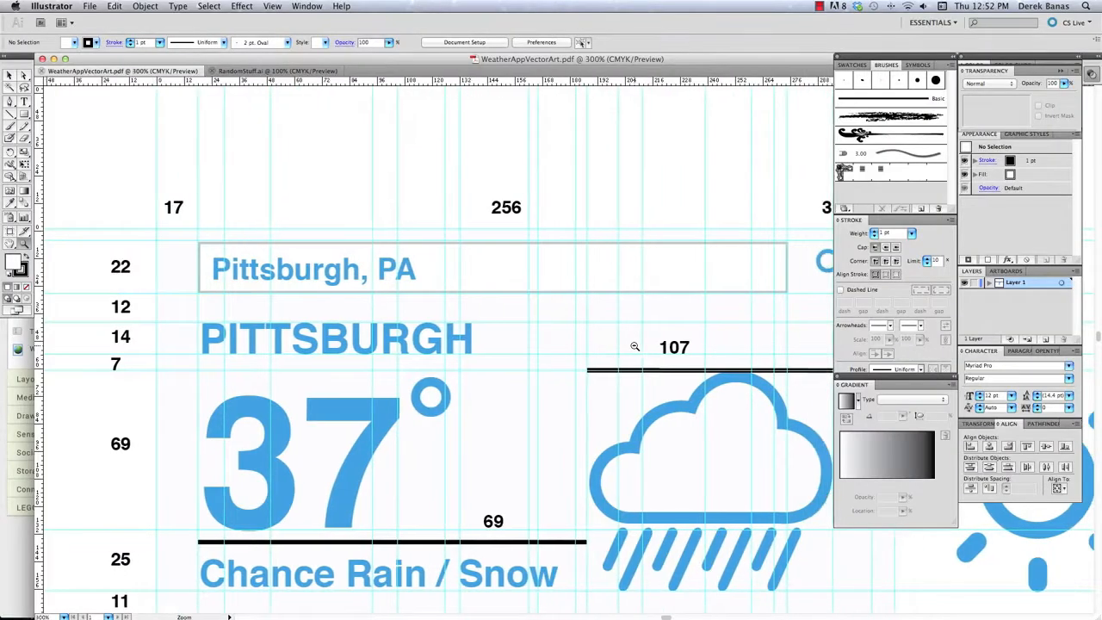
{"action": "left_click", "coordinate": [634, 347], "text": "alt"}
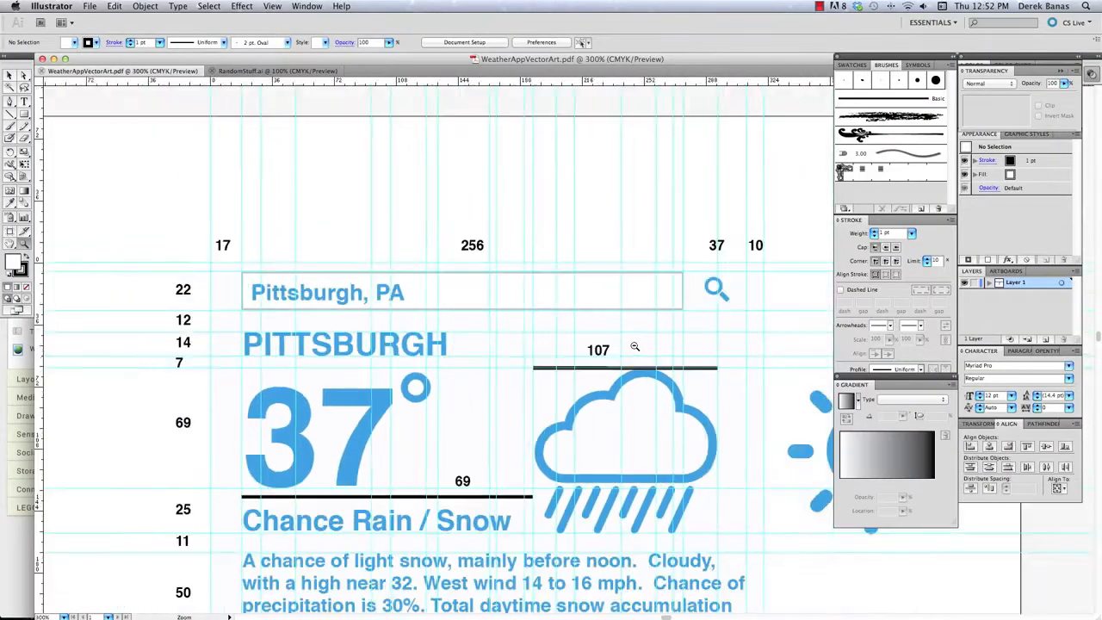
{"action": "scroll", "coordinate": [318, 304], "scroll_direction": "right", "scroll_amount": 5}
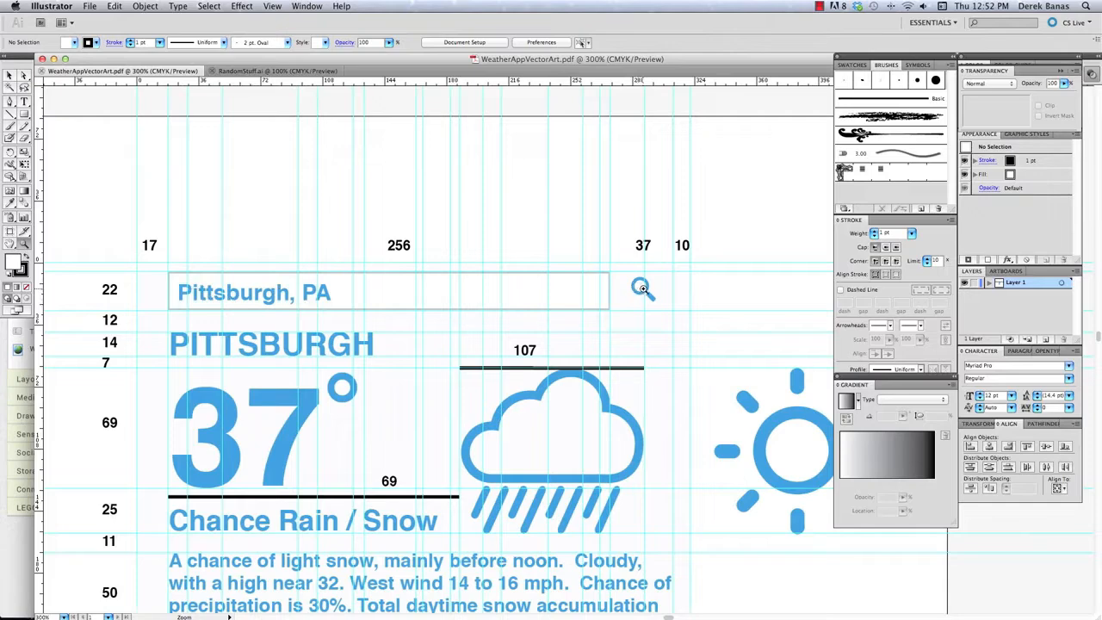
{"action": "left_click", "coordinate": [395, 300], "text": "alt"}
{"action": "left_click", "coordinate": [15, 534]}
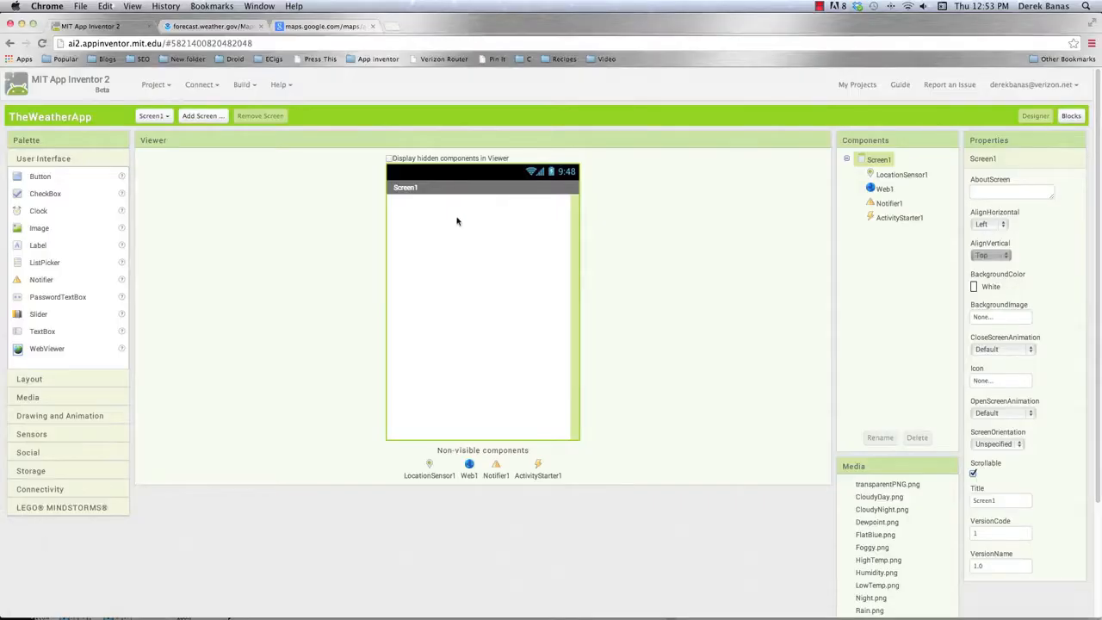
Add a layout arrangement from the Layout components to the empty Screen1
{"action": "scroll", "coordinate": [456, 221], "scroll_direction": "down", "scroll_amount": 4}
{"action": "scroll", "coordinate": [454, 222], "scroll_direction": "up", "scroll_amount": 4}
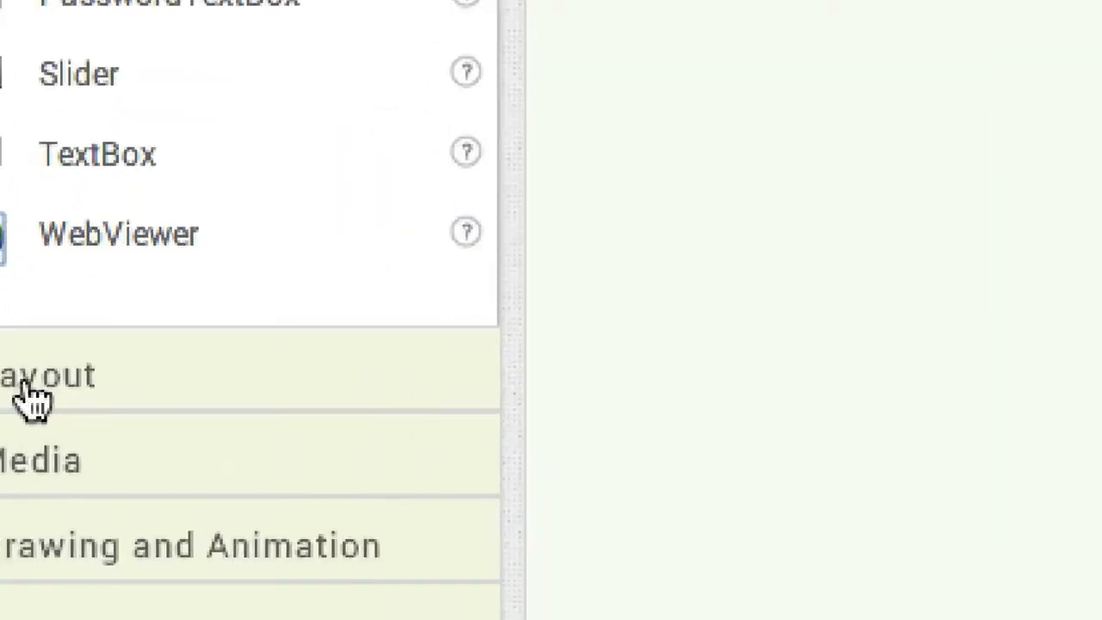
{"action": "left_click", "coordinate": [29, 381]}
{"action": "left_click_drag", "start_coordinate": [93, 172], "coordinate": [770, 344]}
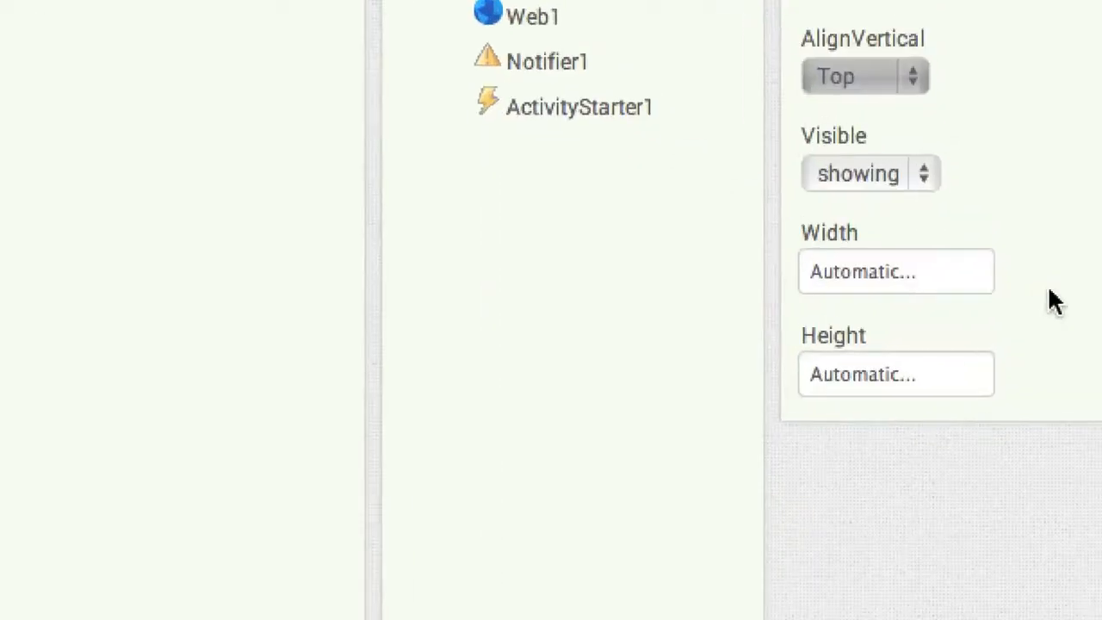
Set the width of the horizontal arrangement to Fill parent
{"action": "left_click", "coordinate": [1002, 287]}
{"action": "left_click", "coordinate": [822, 307]}
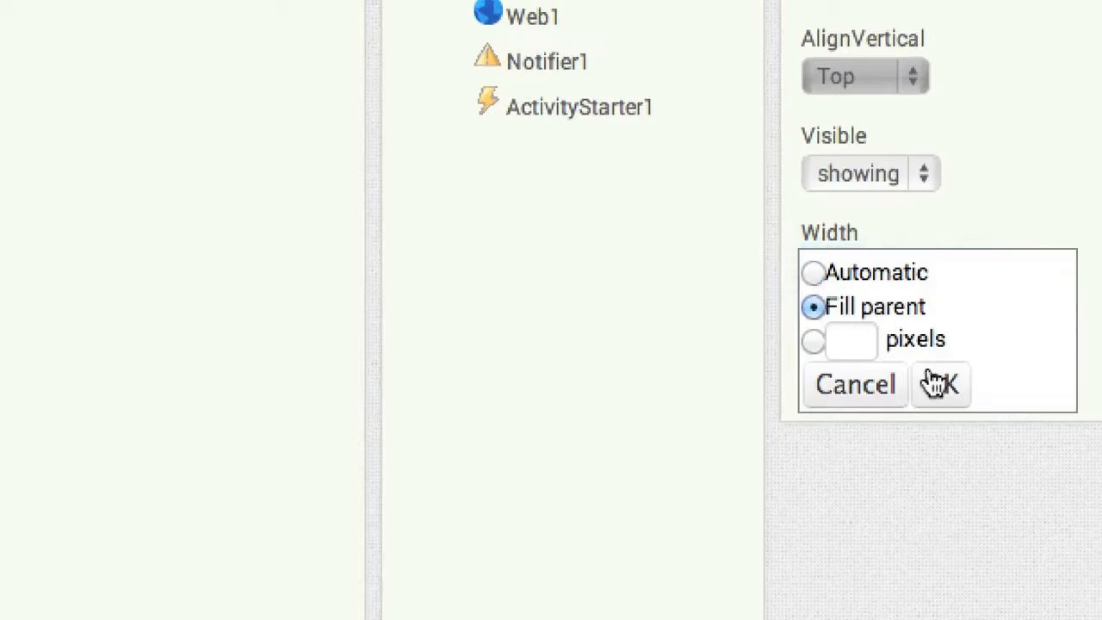
{"action": "left_click", "coordinate": [938, 385]}
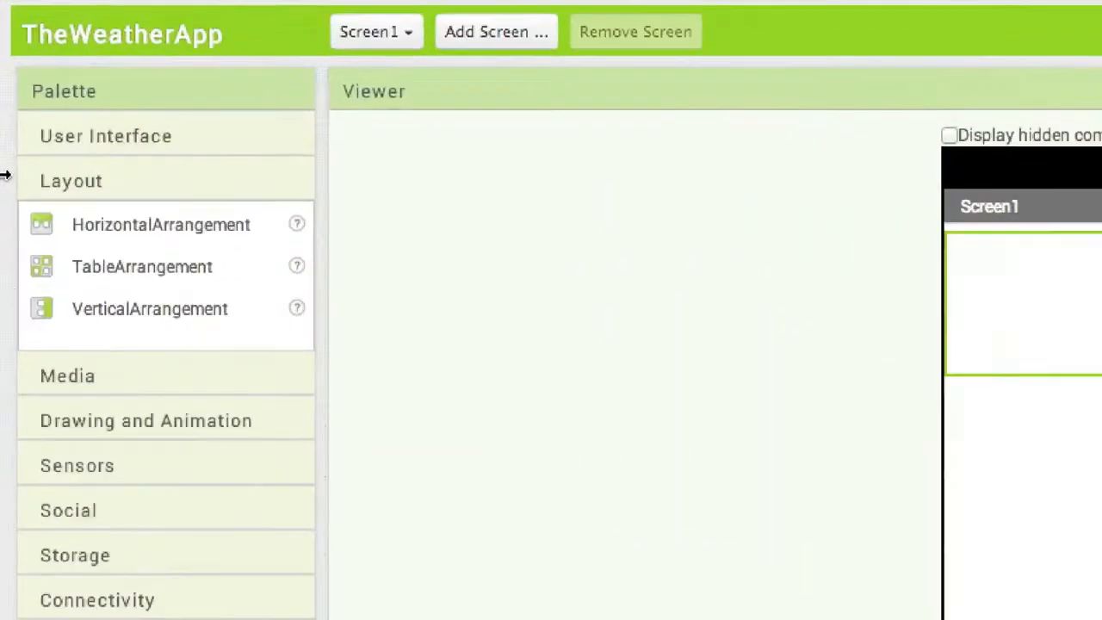
Add an Image component from the User Interface components inside the horizontal arrangement
{"action": "left_click", "coordinate": [25, 160]}
{"action": "left_click_drag", "start_coordinate": [211, 329], "coordinate": [1101, 327]}
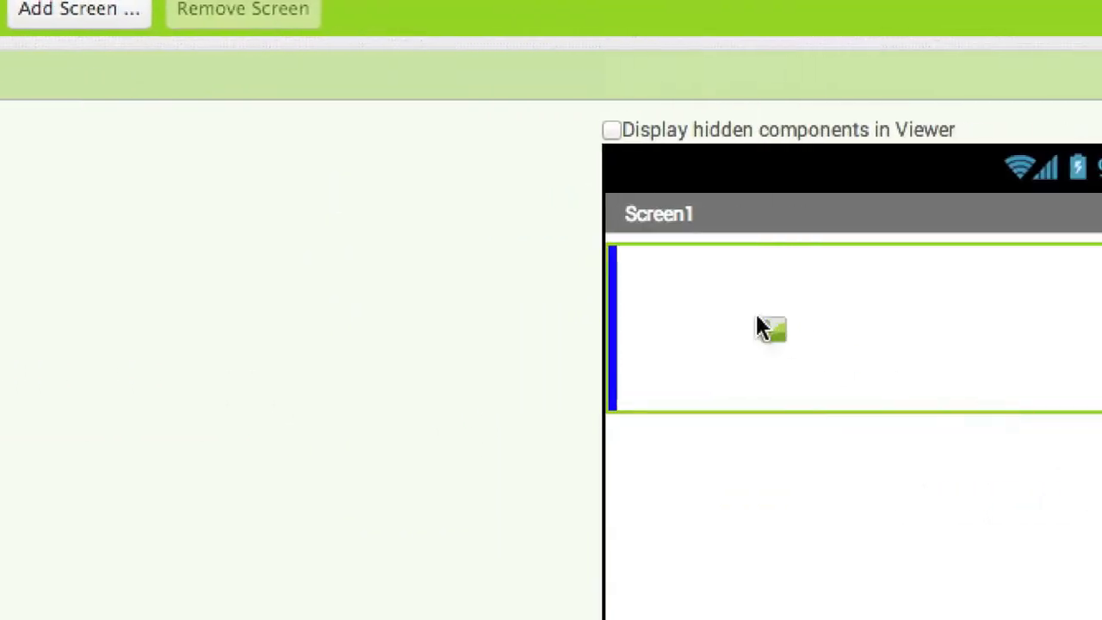
{"action": "left_click_drag", "start_coordinate": [757, 327], "coordinate": [746, 322]}
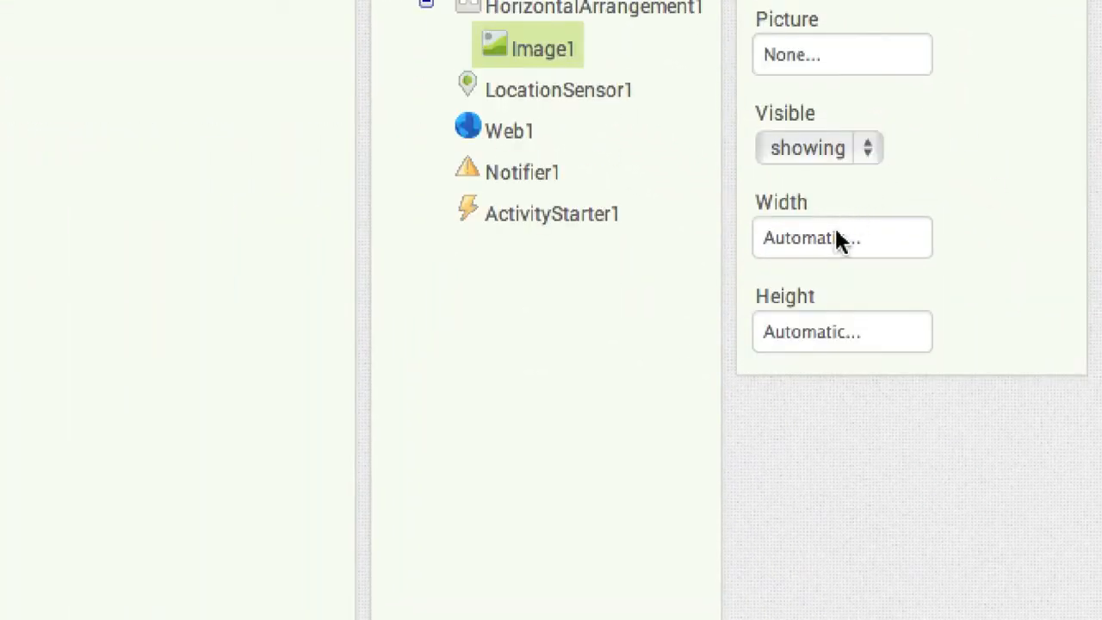
Set the image in the horizontal arrangement to 15 pixels wide and 22 pixels high
{"action": "left_click", "coordinate": [990, 406]}
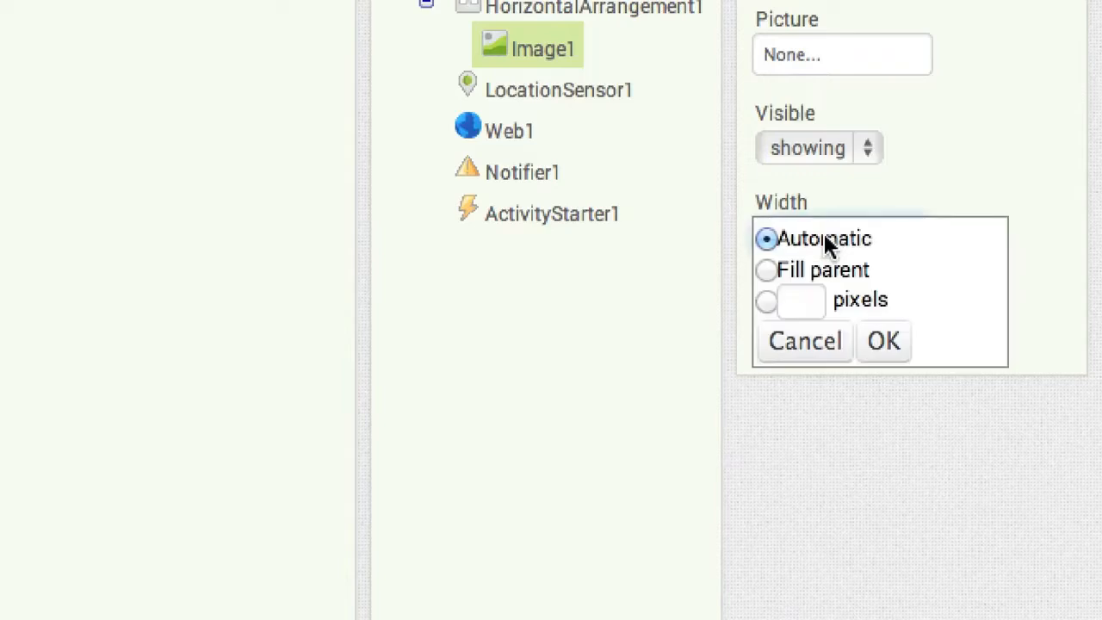
{"action": "left_click", "coordinate": [797, 300]}
{"action": "type", "text": "15"}
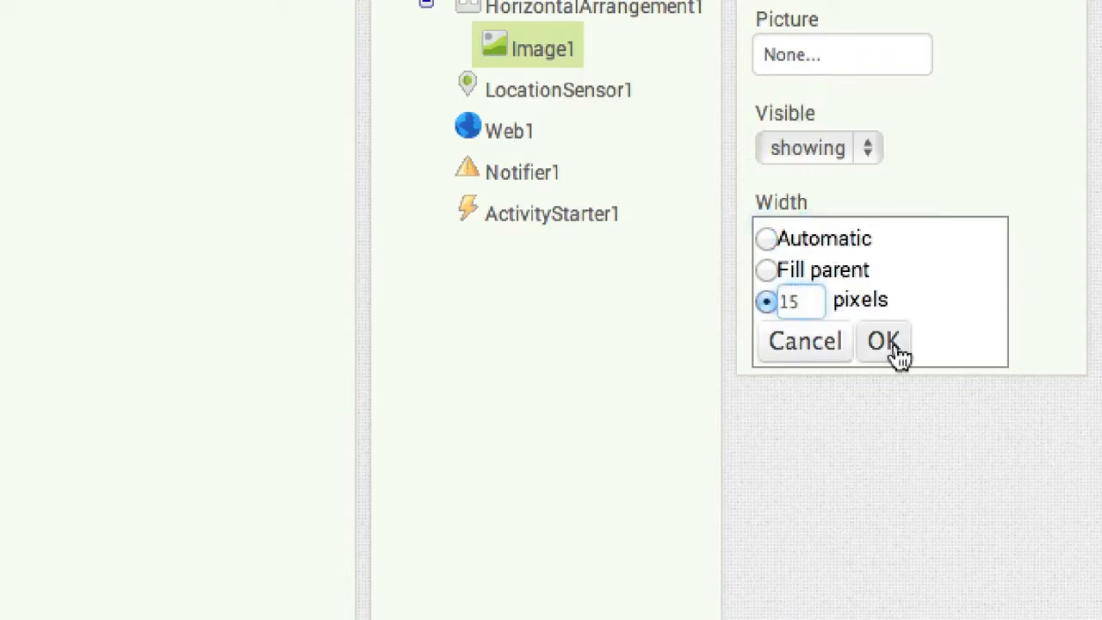
{"action": "left_click", "coordinate": [885, 345]}
{"action": "left_click", "coordinate": [809, 329]}
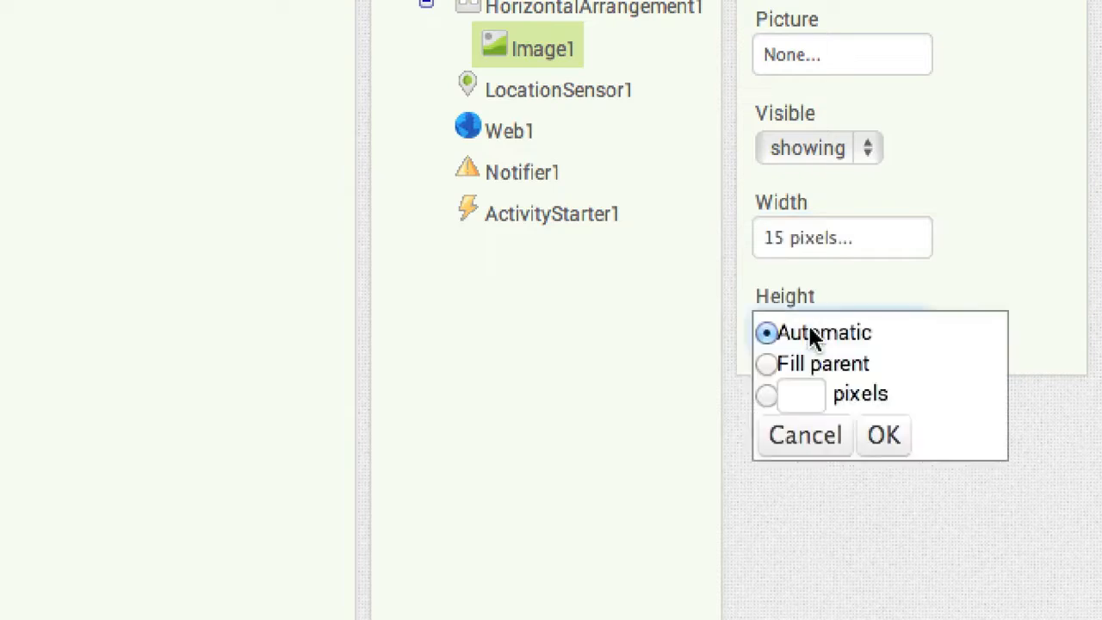
{"action": "left_click", "coordinate": [802, 387]}
{"action": "type", "text": "22"}
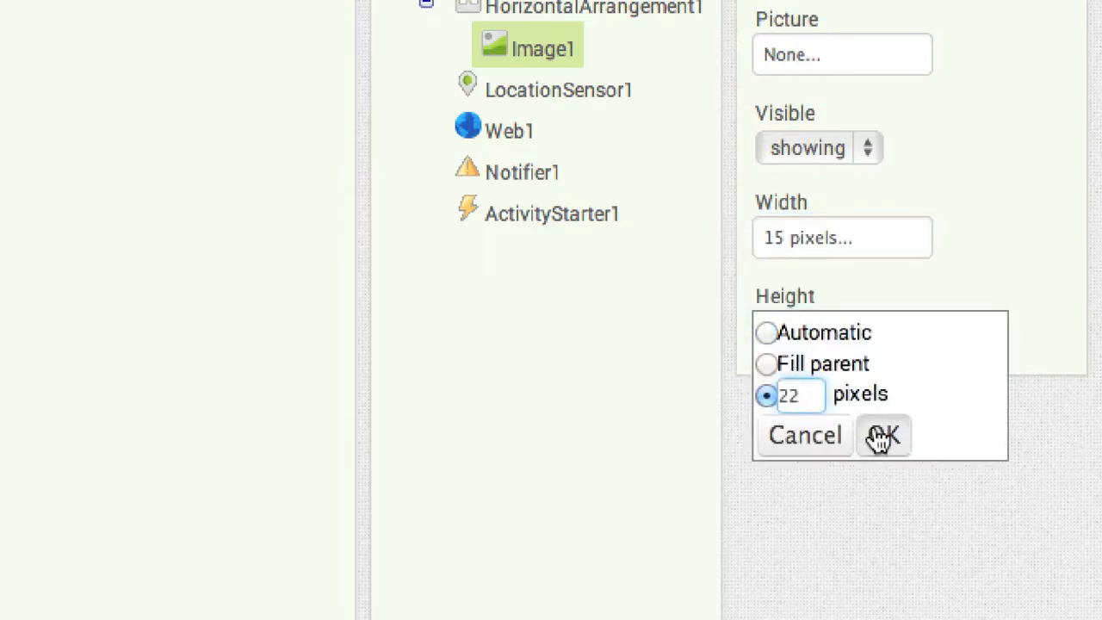
{"action": "left_click", "coordinate": [874, 436]}
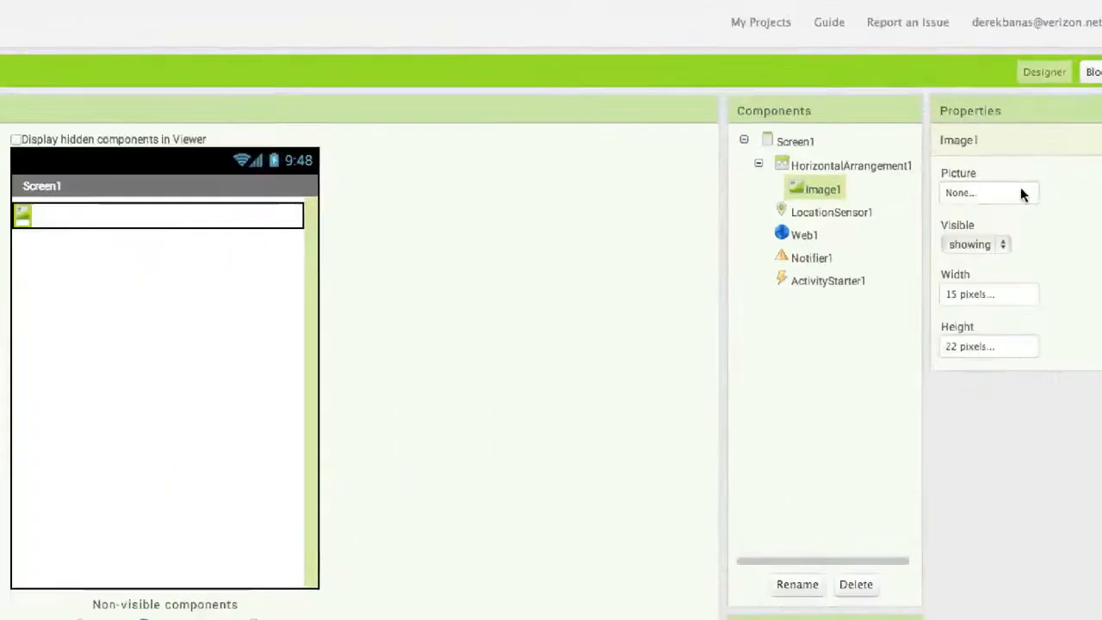
Assign transparentPNG.png as the picture of the image in the horizontal arrangement
{"action": "left_click", "coordinate": [1023, 190]}
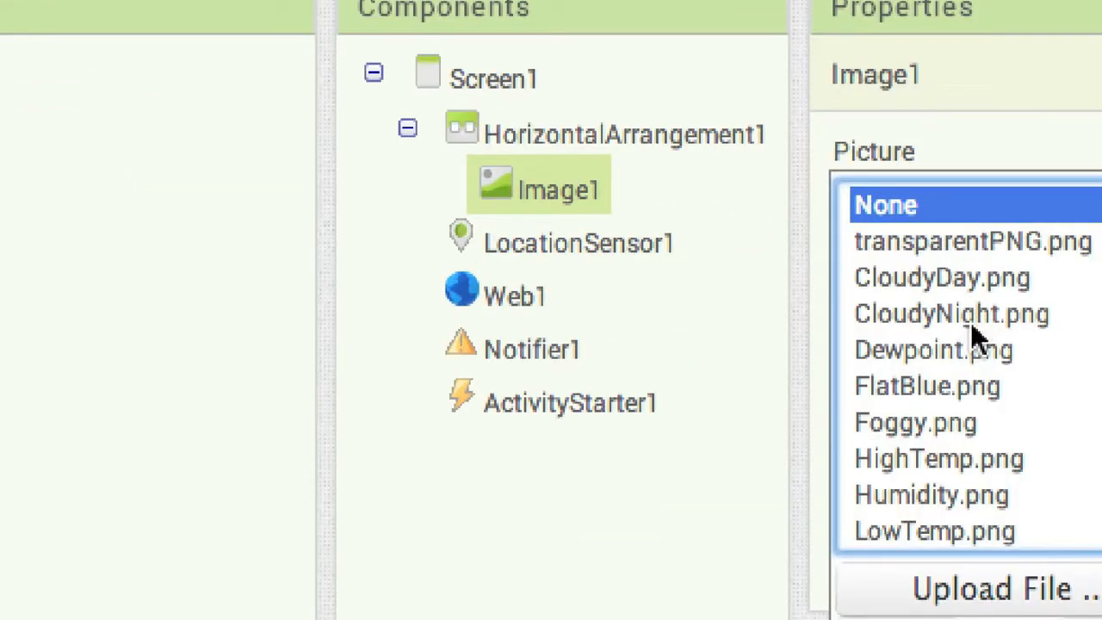
{"action": "left_click", "coordinate": [955, 241]}
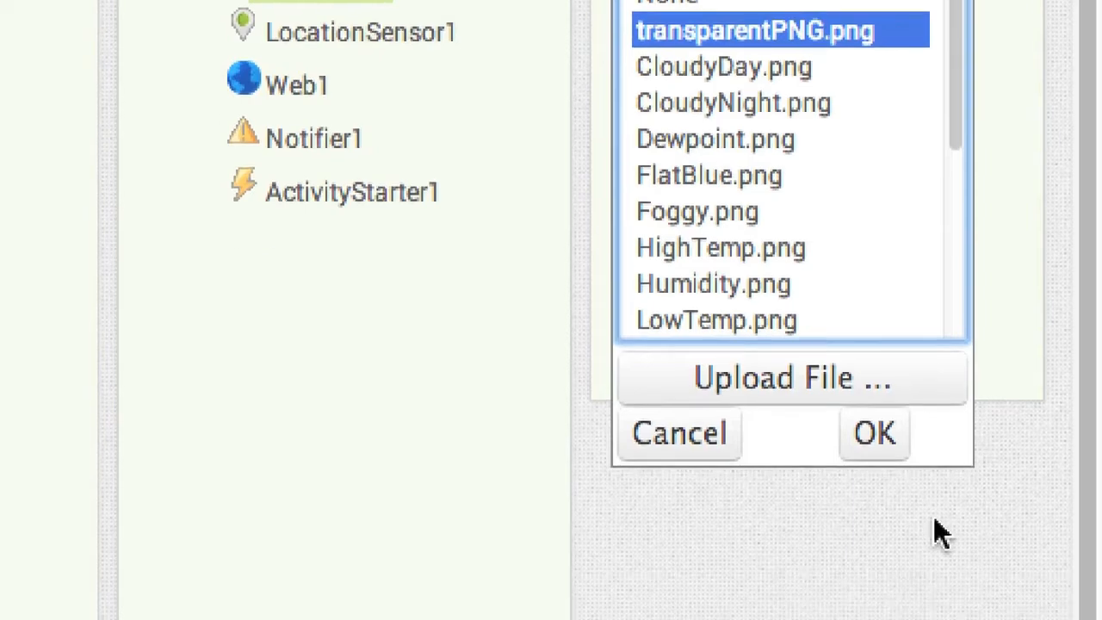
{"action": "left_click", "coordinate": [874, 436]}
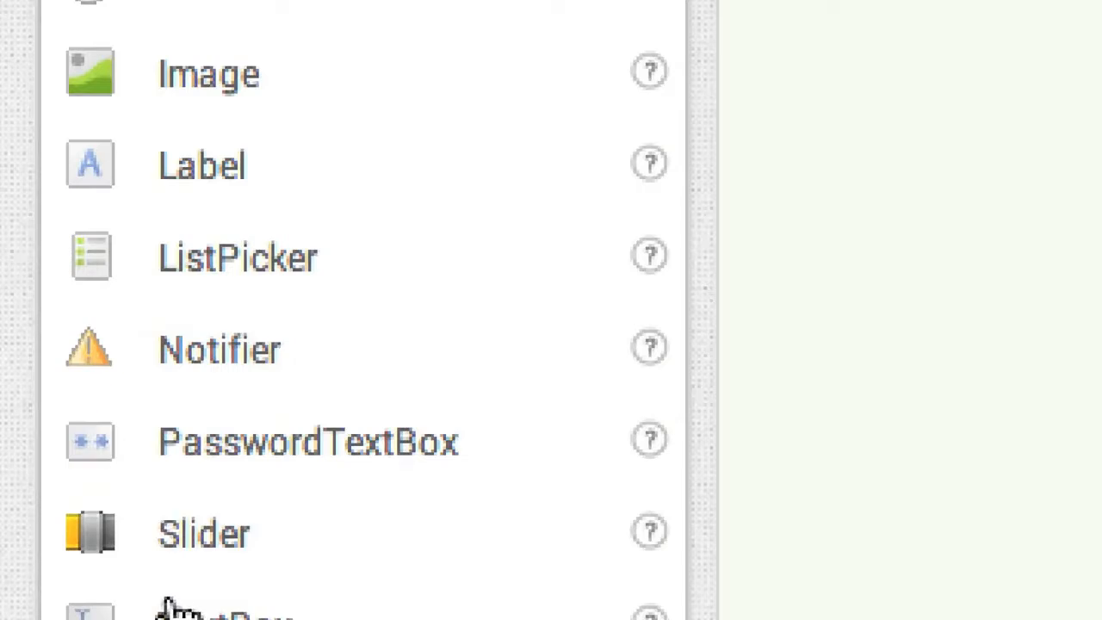
Add a TextBox after the image in the horizontal arrangement, with the text "Enter City" and font size 11
{"action": "left_click_drag", "start_coordinate": [103, 274], "coordinate": [806, 74]}
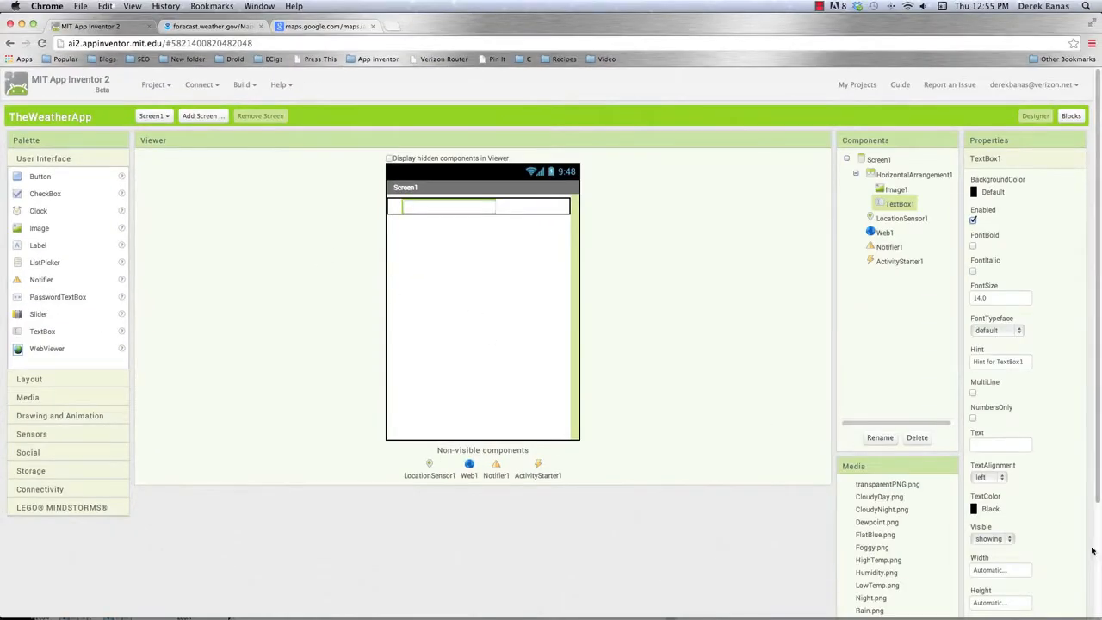
{"action": "scroll", "coordinate": [1050, 558], "scroll_direction": "down", "scroll_amount": 3}
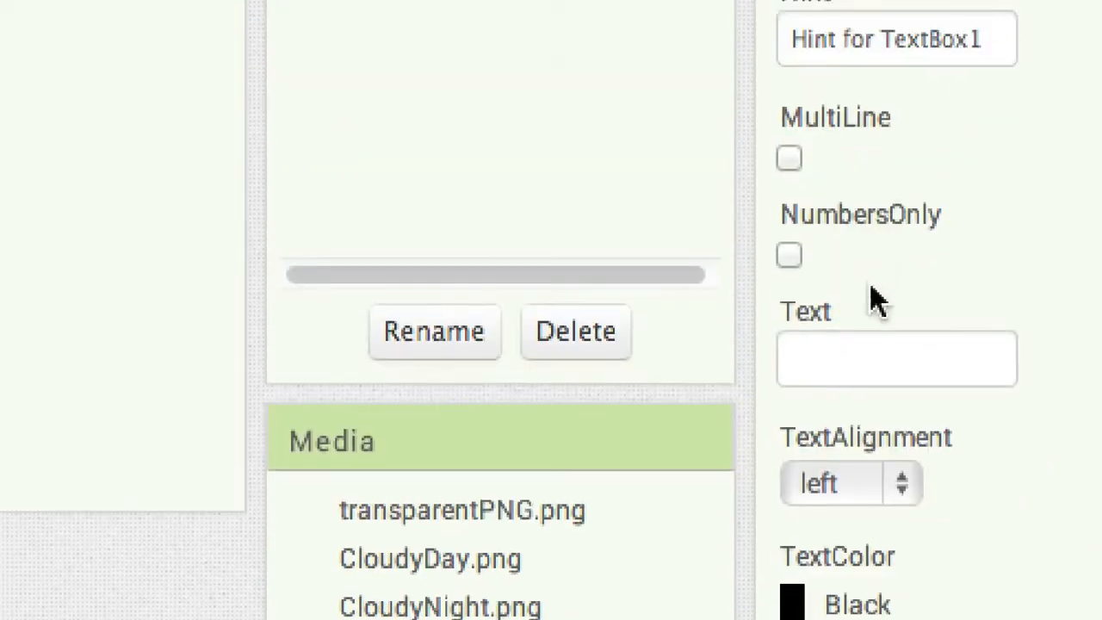
{"action": "left_click", "coordinate": [846, 359]}
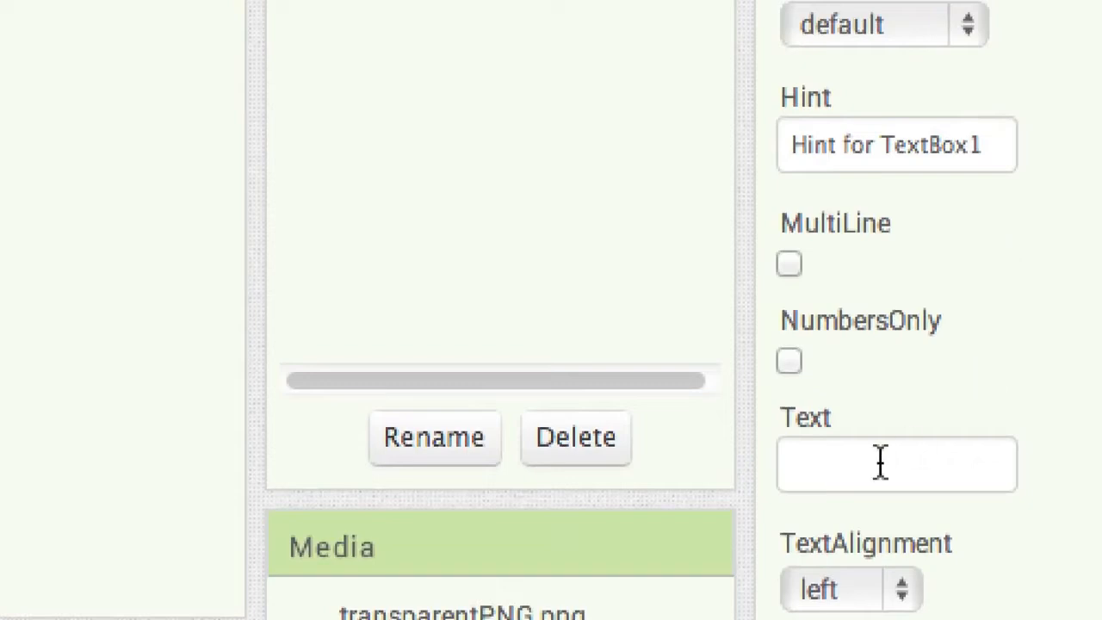
{"action": "type", "text": "Enter City"}
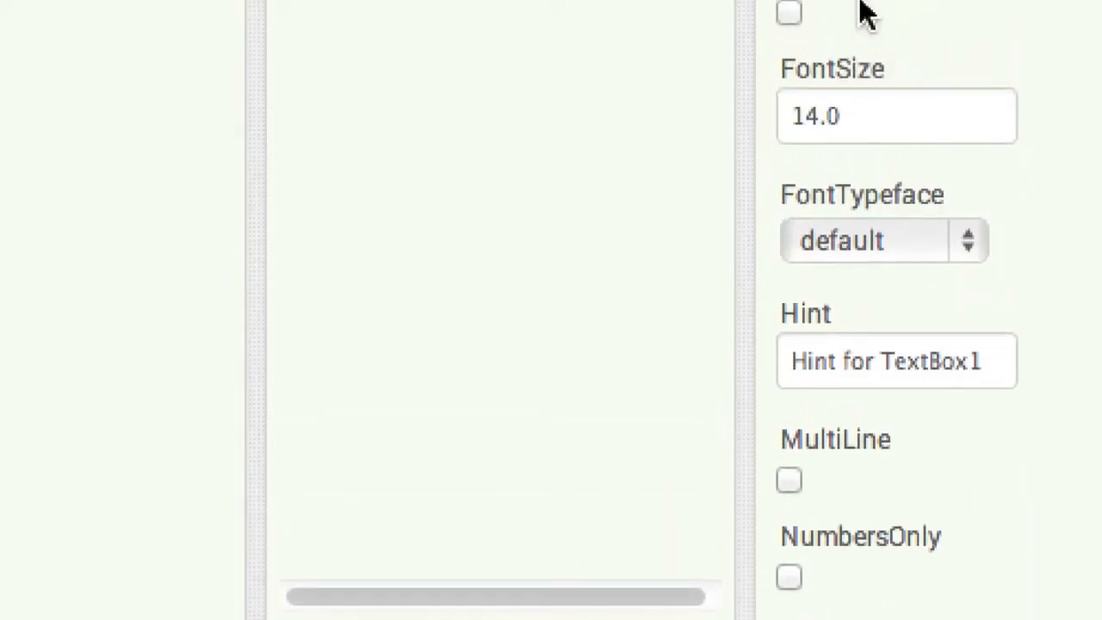
{"action": "left_click_drag", "start_coordinate": [850, 107], "coordinate": [708, 104]}
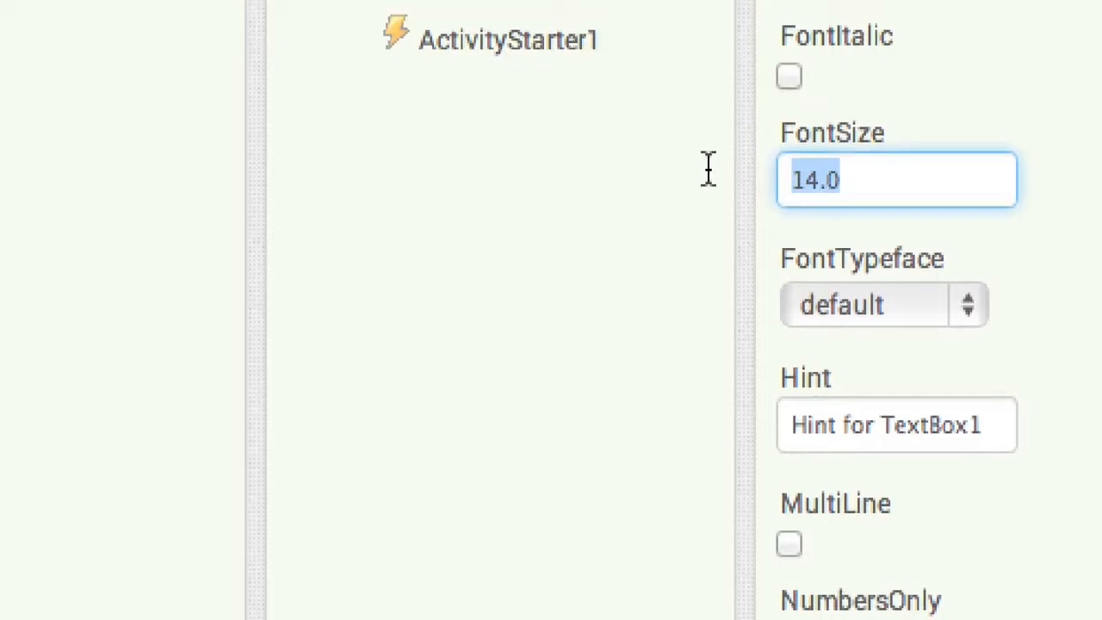
{"action": "type", "text": "1"}
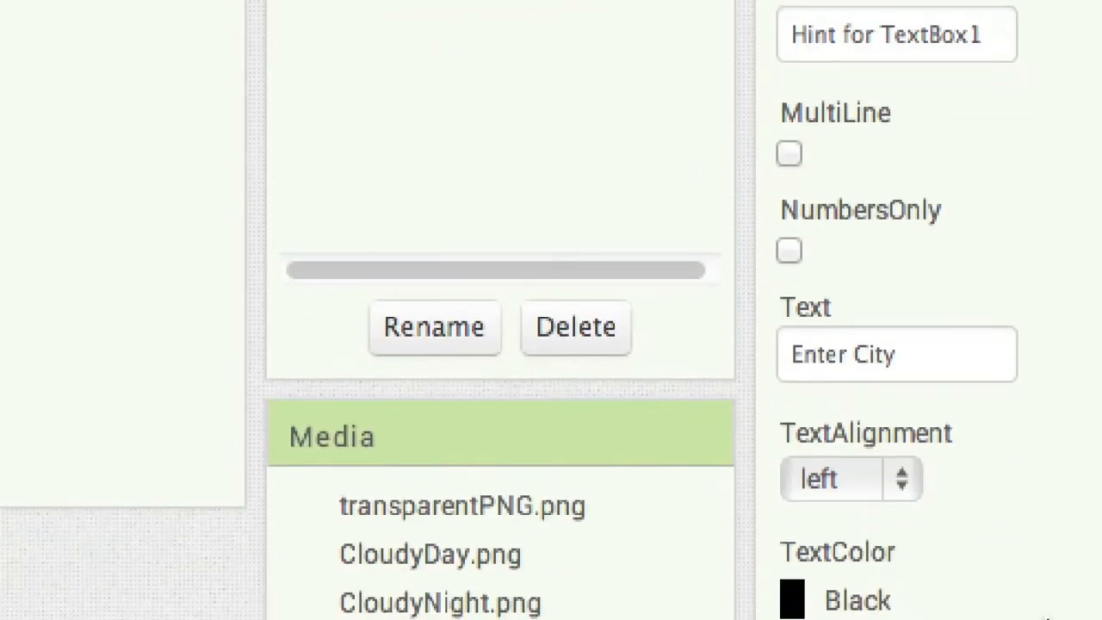
Rename the new text box to CityTextBox
{"action": "left_click", "coordinate": [420, 325]}
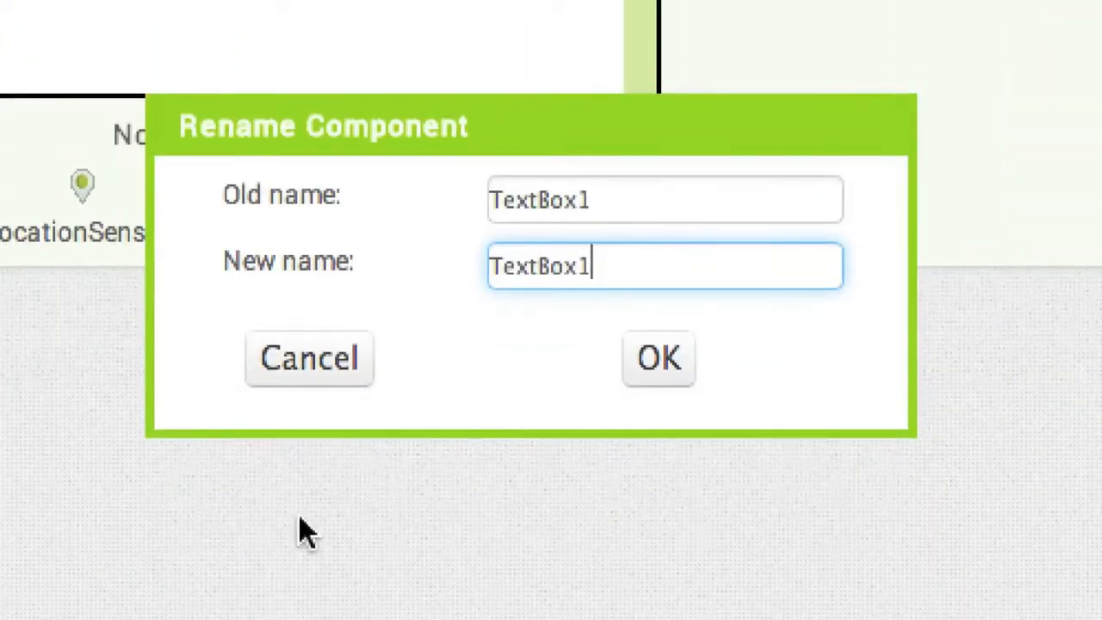
{"action": "key", "text": "BackSpace"}
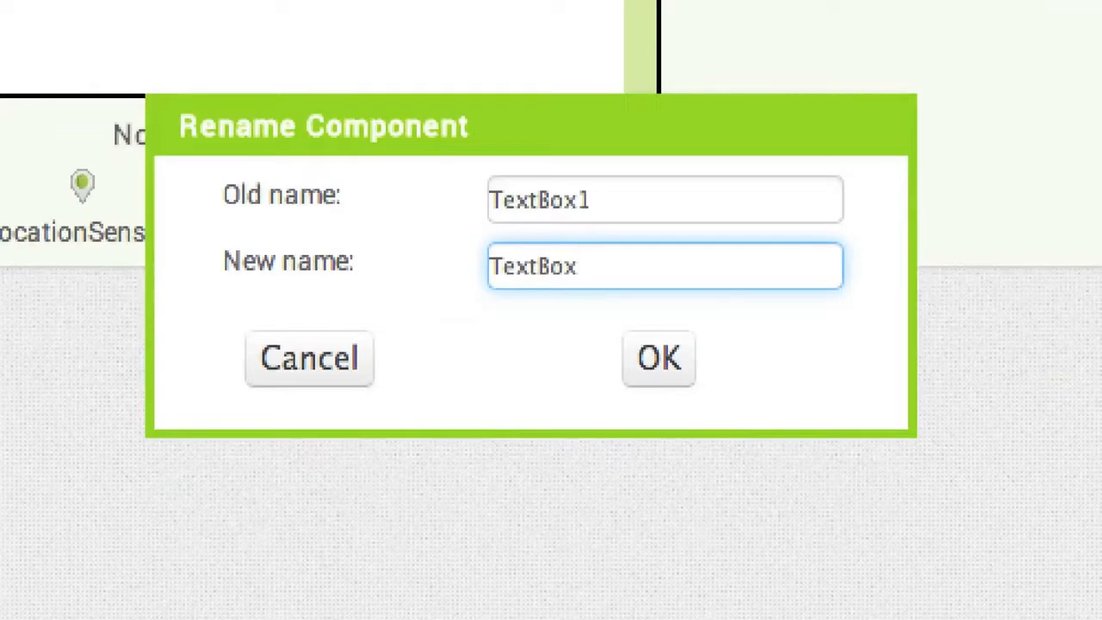
{"action": "type", "text": "City"}
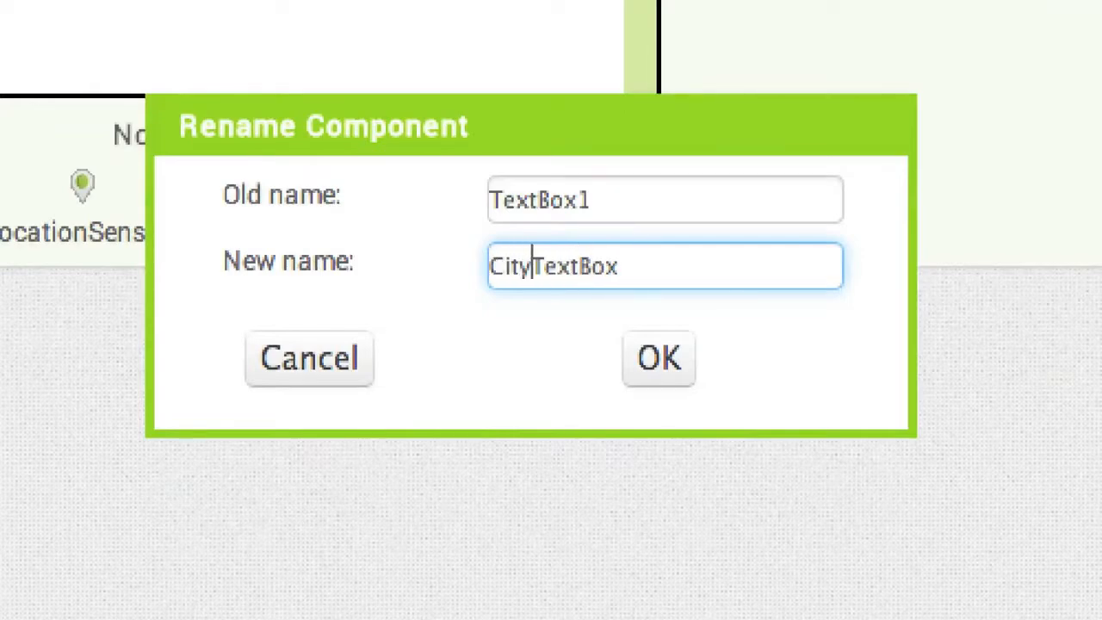
{"action": "left_click", "coordinate": [664, 356]}
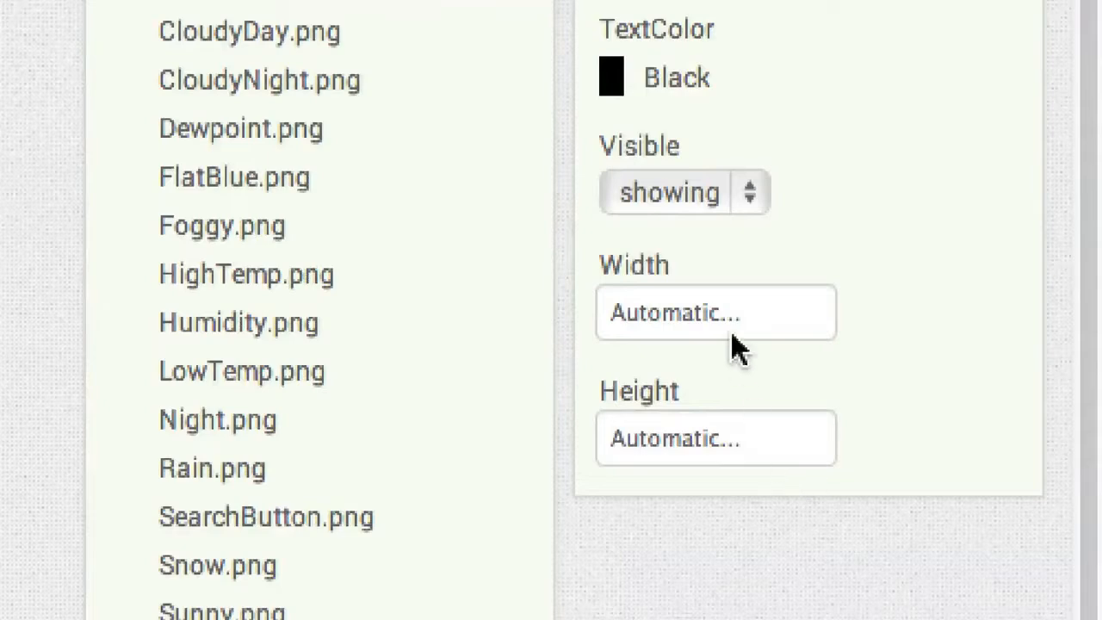
Set CityTextBox to 256 pixels wide and 30 pixels high
{"action": "left_click", "coordinate": [686, 311]}
{"action": "left_click", "coordinate": [654, 392]}
{"action": "type", "text": "256"}
{"action": "left_click", "coordinate": [768, 451]}
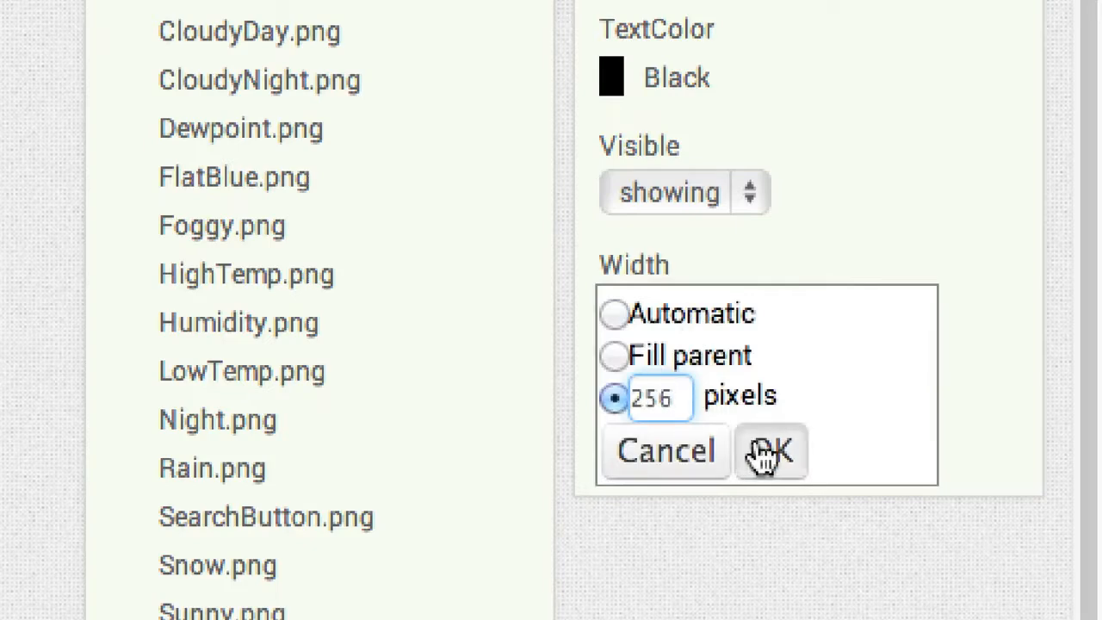
{"action": "left_click", "coordinate": [637, 441]}
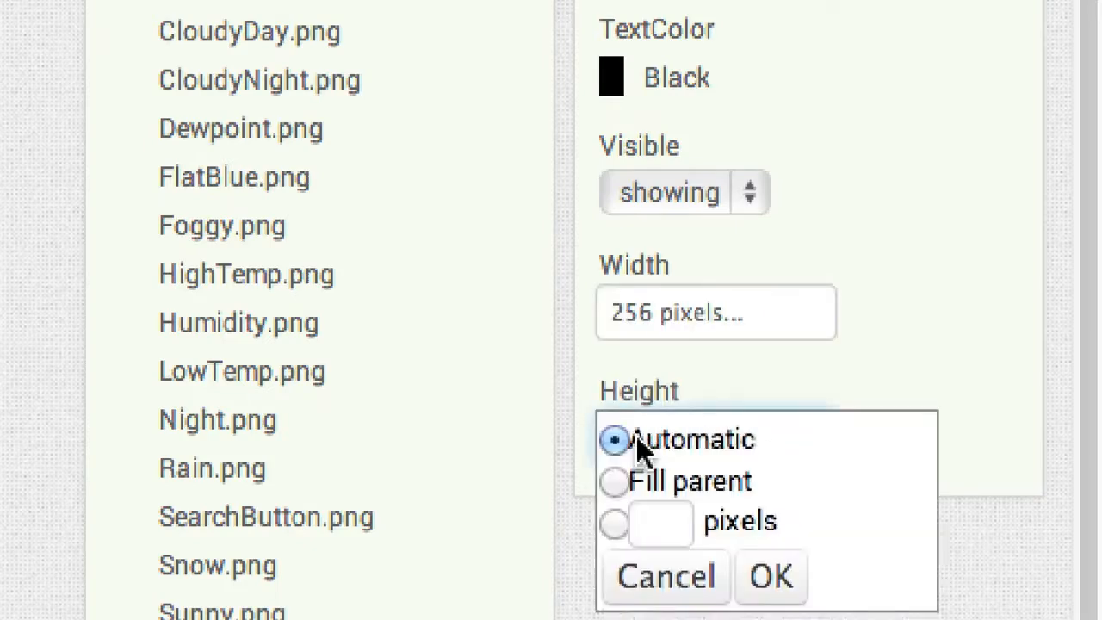
{"action": "left_click", "coordinate": [659, 516]}
{"action": "type", "text": "30"}
{"action": "left_click", "coordinate": [757, 572]}
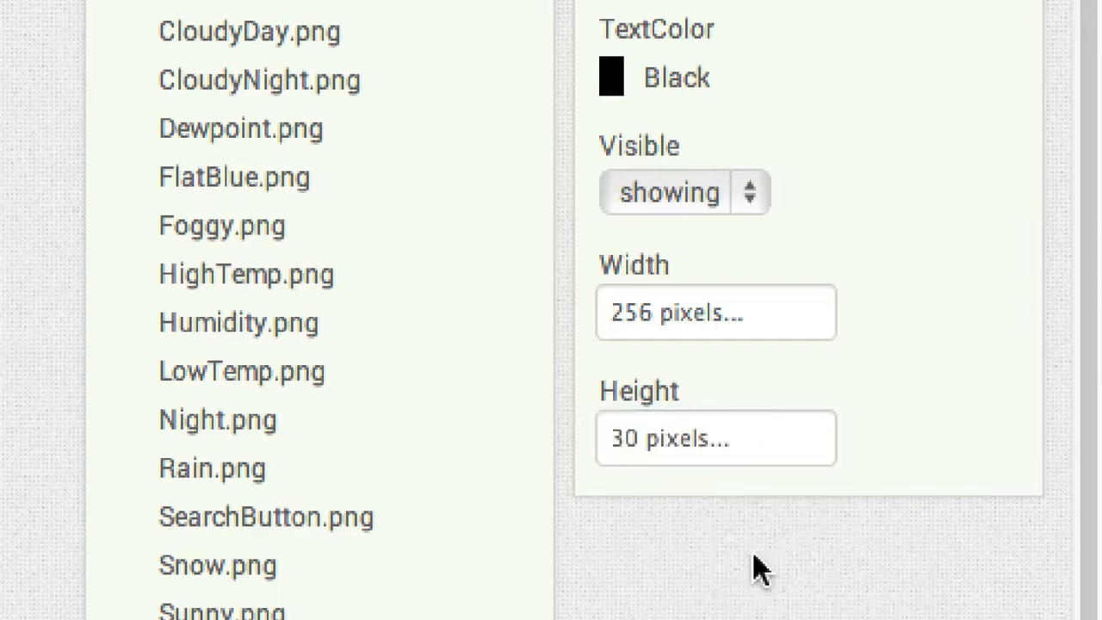
Add a Button after CityTextBox in the horizontal arrangement and rename it SearchButton
{"action": "scroll", "coordinate": [787, 77], "scroll_direction": "up", "scroll_amount": 10}
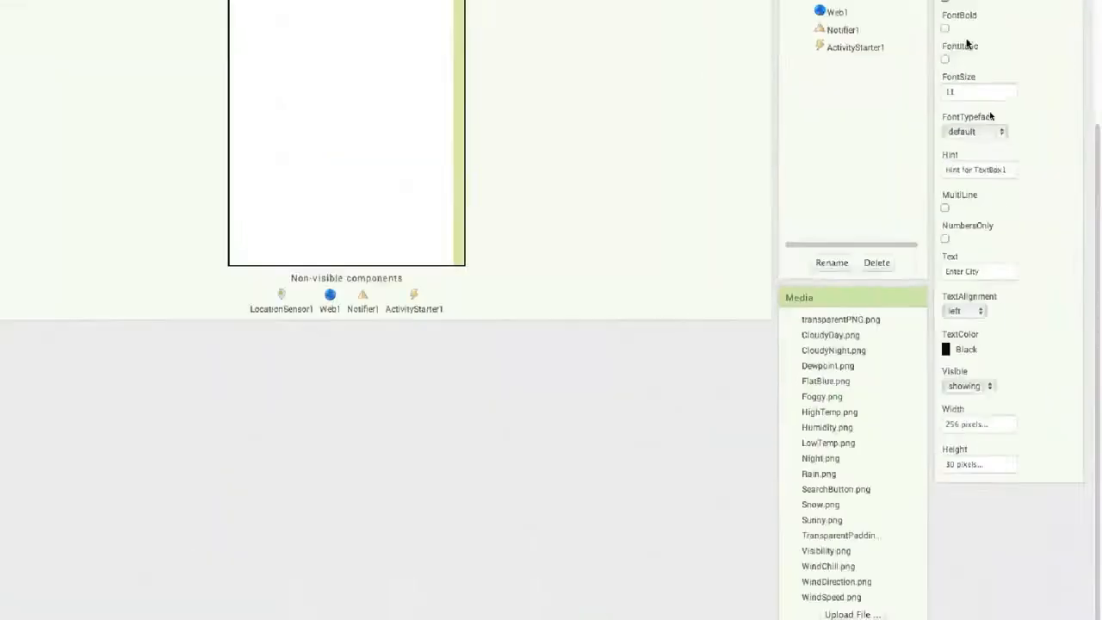
{"action": "scroll", "coordinate": [548, 160], "scroll_direction": "up", "scroll_amount": 3}
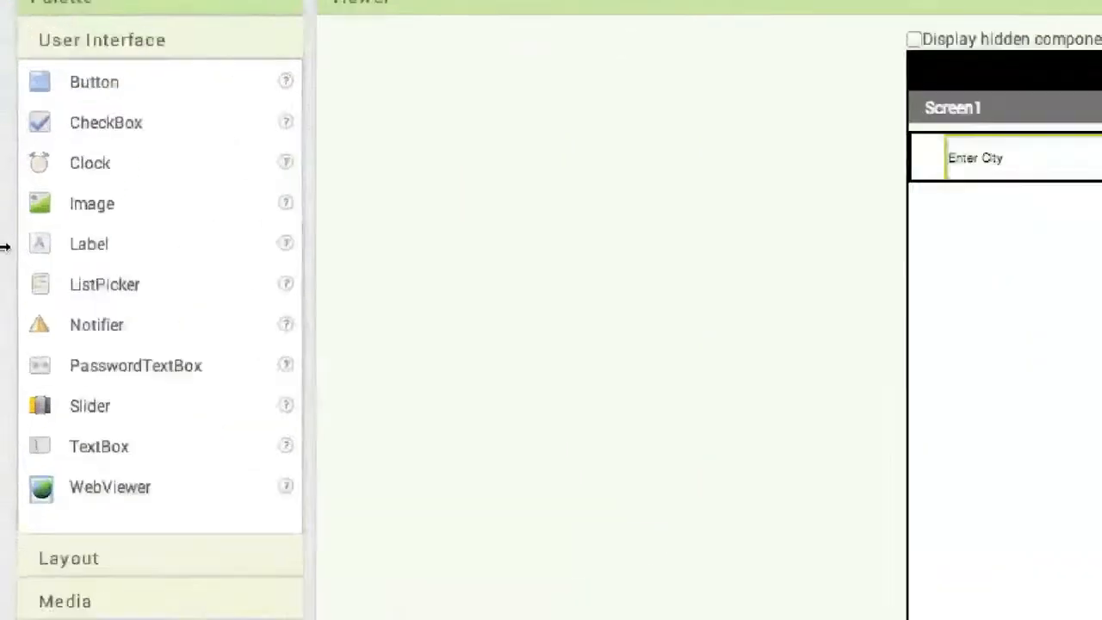
{"action": "left_click_drag", "start_coordinate": [50, 45], "coordinate": [900, 212]}
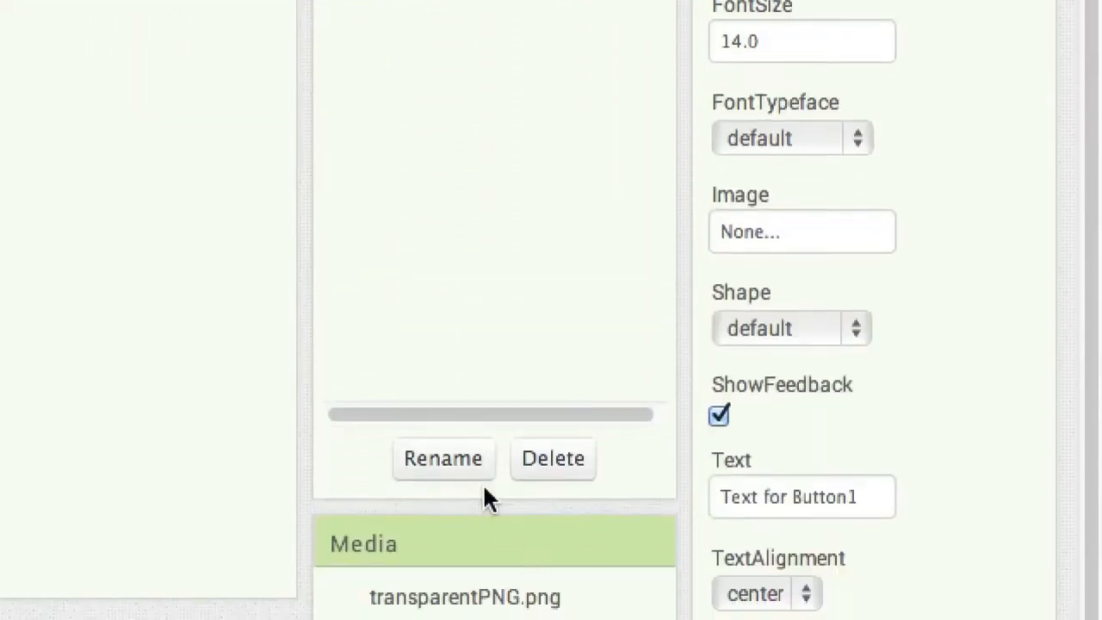
{"action": "left_click", "coordinate": [443, 459]}
{"action": "key", "text": "BackSpace"}
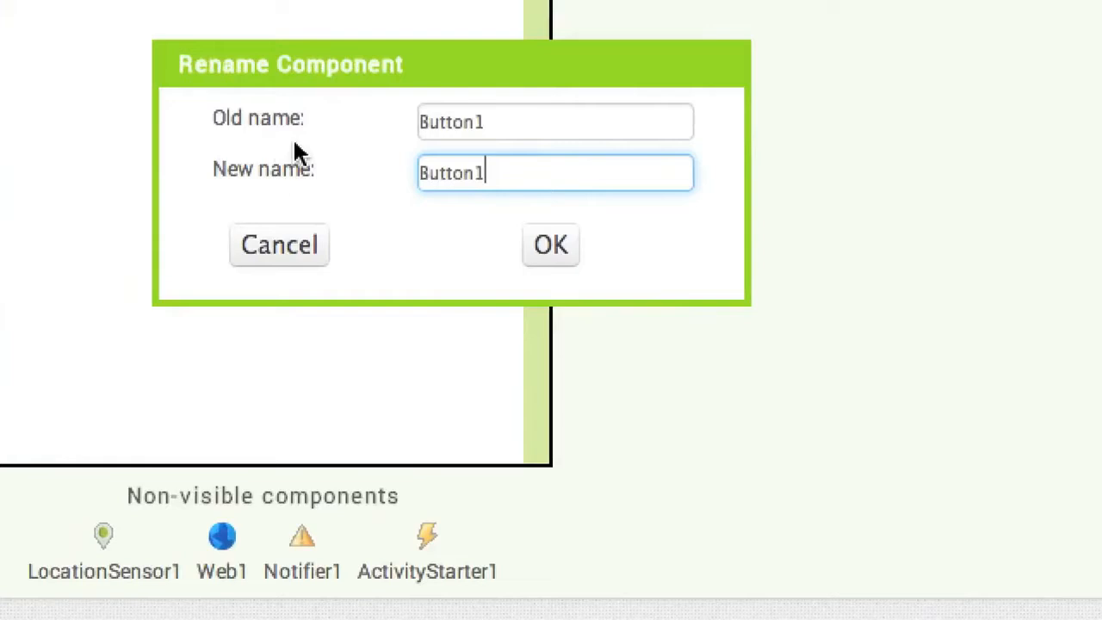
{"action": "type", "text": "SearchButton"}
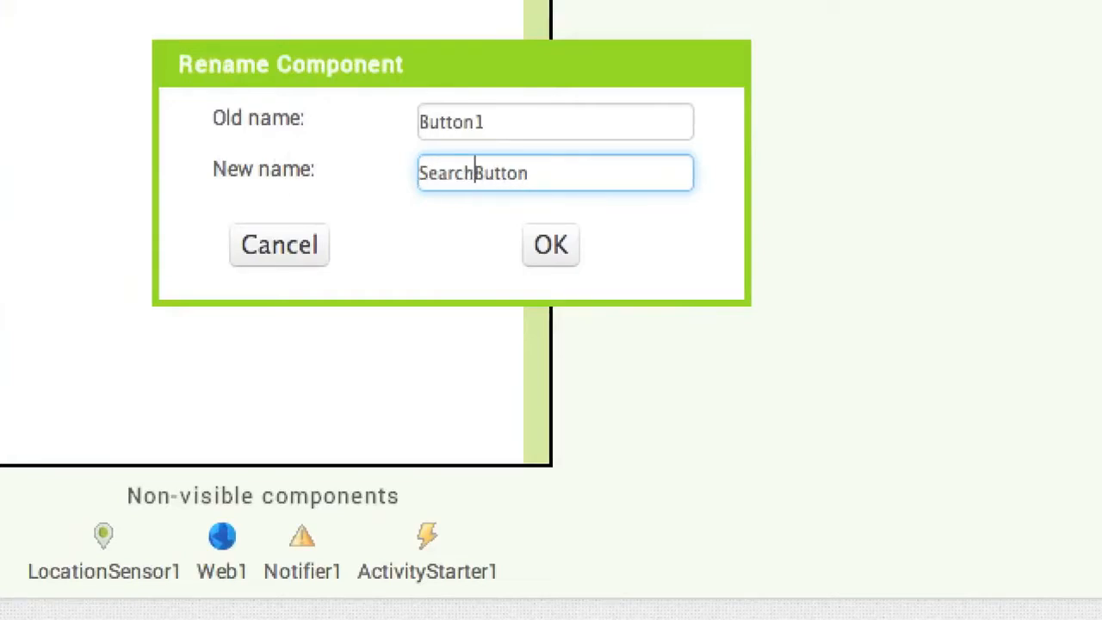
{"action": "left_click", "coordinate": [529, 245]}
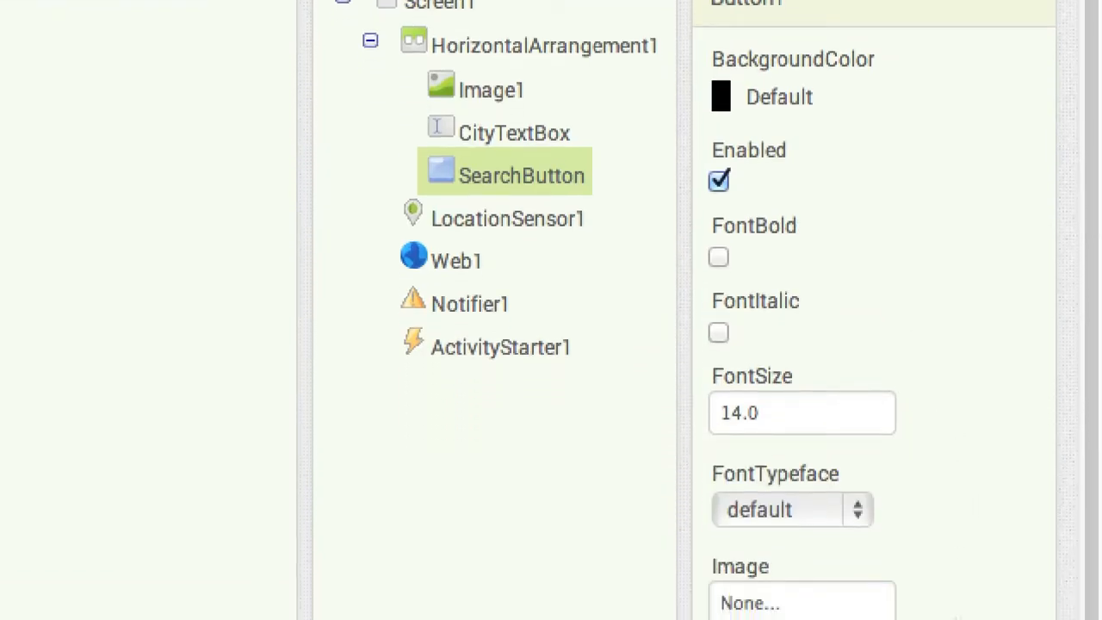
Assign SearchButton.png as the image of SearchButton and clear the button's default text
{"action": "left_click", "coordinate": [791, 602]}
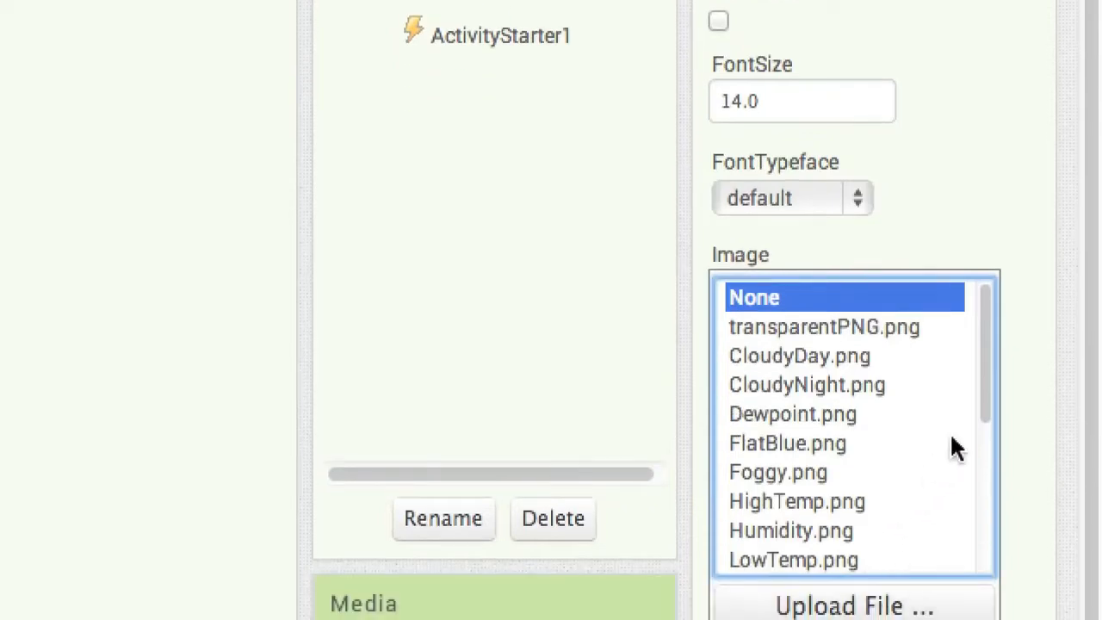
{"action": "left_click_drag", "start_coordinate": [986, 406], "coordinate": [987, 479]}
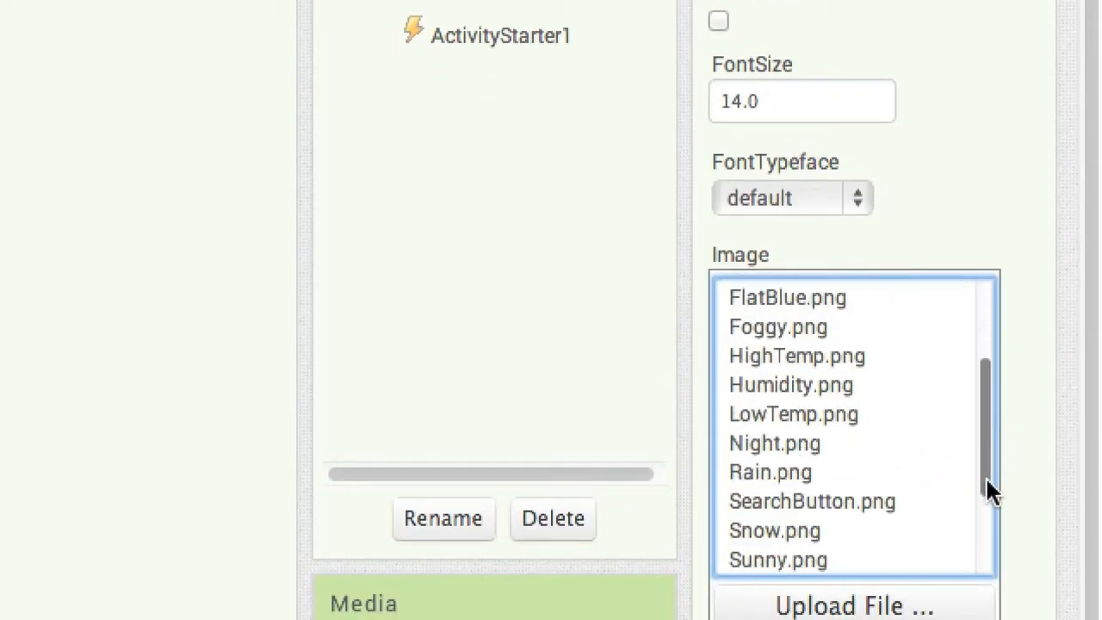
{"action": "left_click", "coordinate": [871, 501]}
{"action": "left_click", "coordinate": [919, 492]}
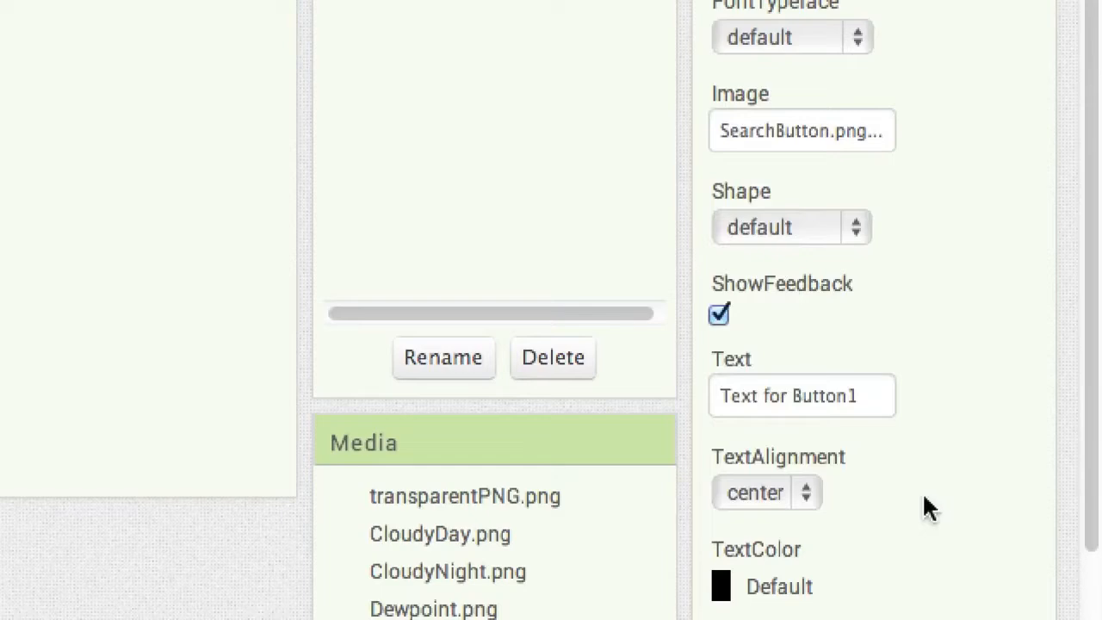
{"action": "left_click", "coordinate": [769, 386]}
{"action": "key", "text": "BackSpace"}
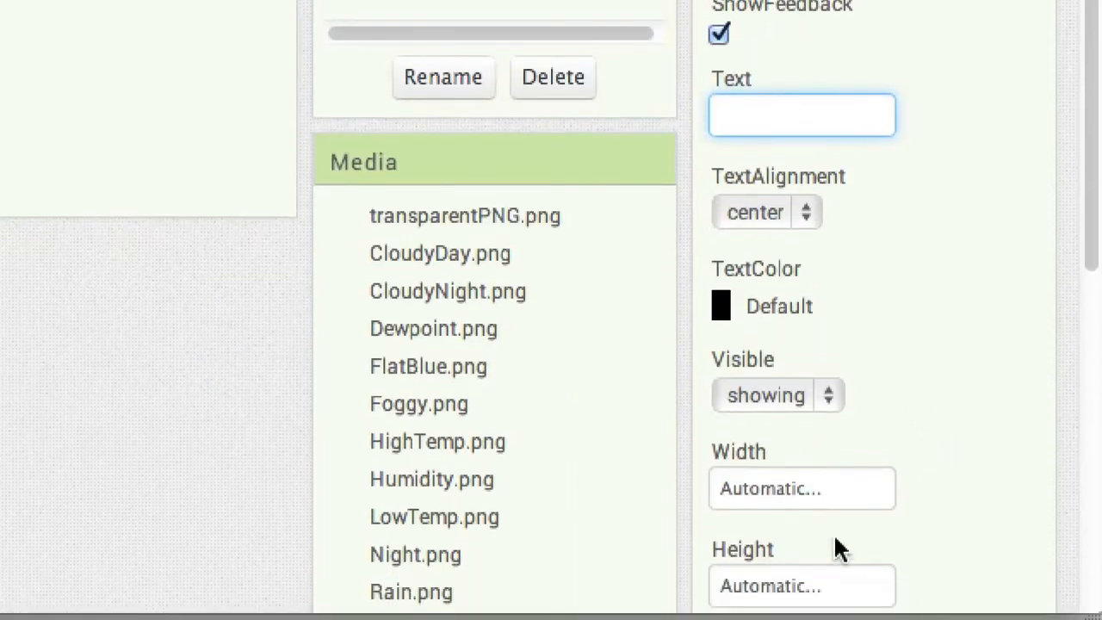
Set SearchButton to 37 pixels wide and 30 pixels high
{"action": "left_click", "coordinate": [767, 489]}
{"action": "left_click", "coordinate": [763, 526]}
{"action": "type", "text": "3"}
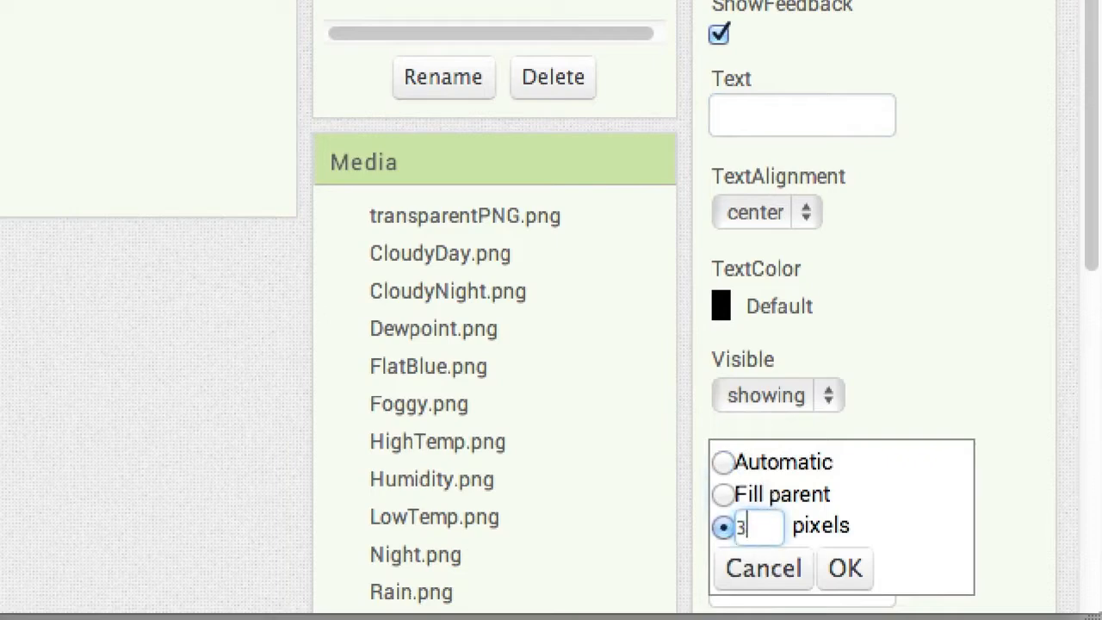
{"action": "type", "text": "7"}
{"action": "left_click", "coordinate": [848, 570]}
{"action": "left_click", "coordinate": [871, 585]}
{"action": "left_click", "coordinate": [766, 526]}
{"action": "type", "text": "309"}
{"action": "left_click", "coordinate": [844, 569]}
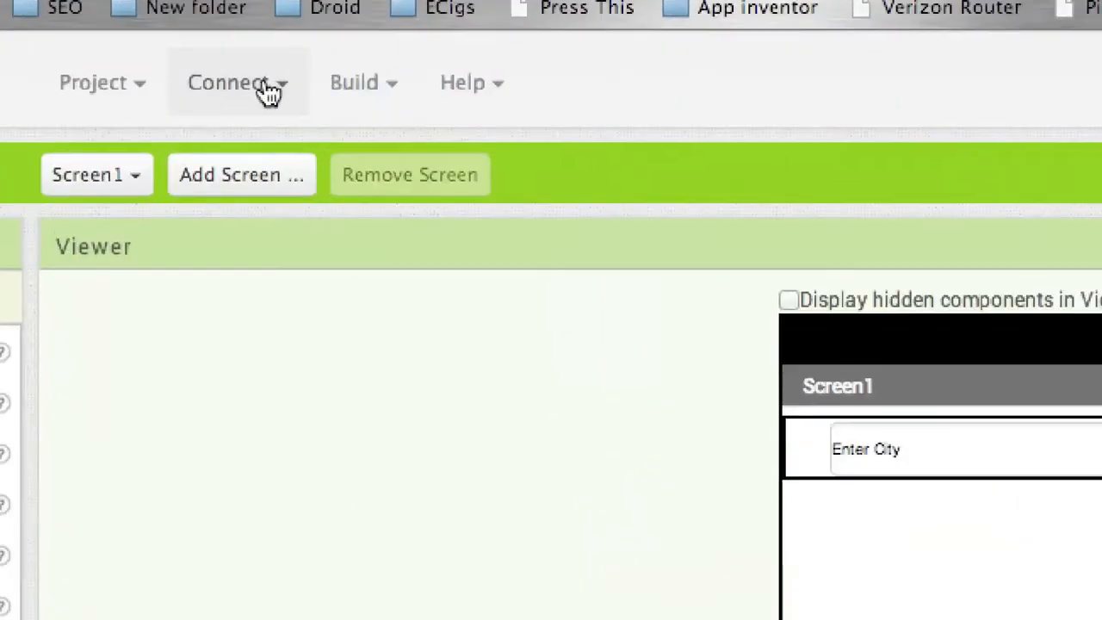
{"action": "left_click", "coordinate": [268, 90]}
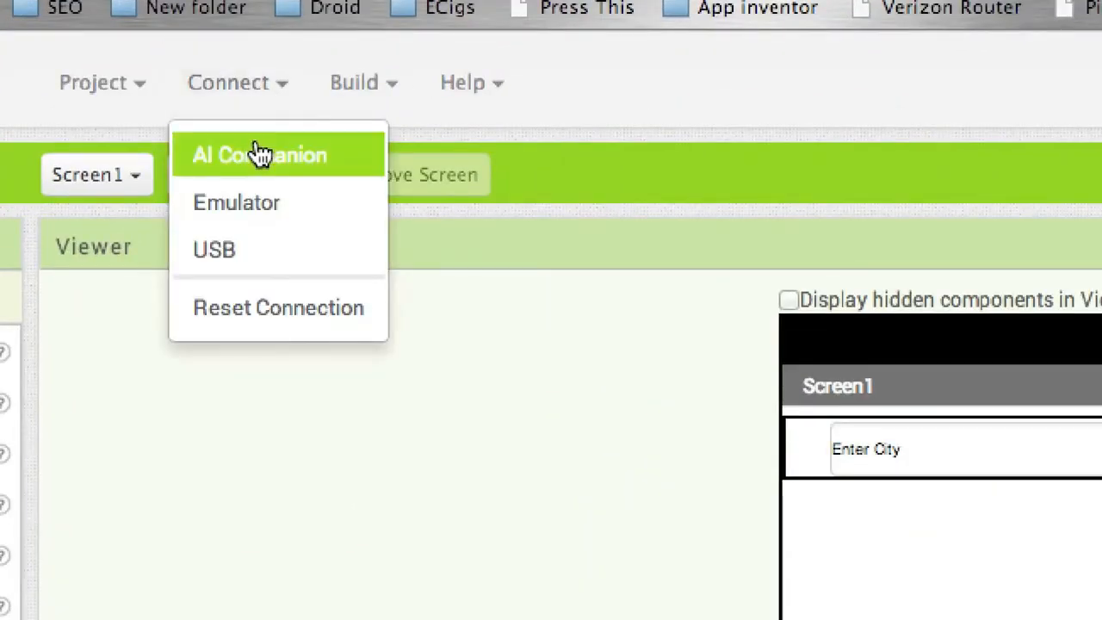
{"action": "left_click", "coordinate": [580, 185]}
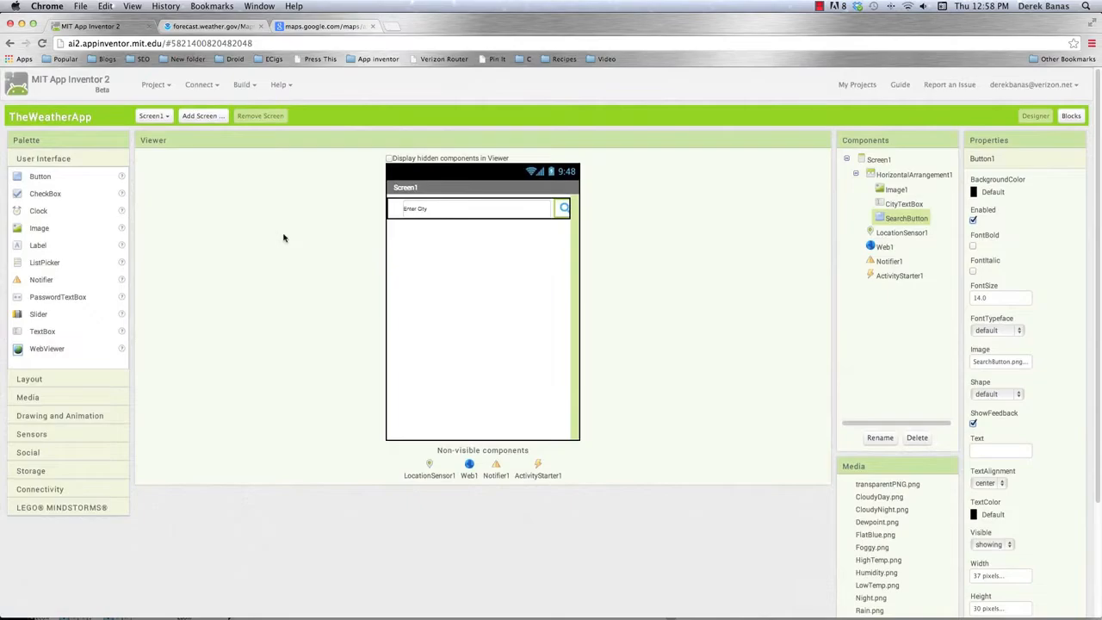
Switch to Illustrator and check the spacing measurements around the search bar and city name in WeatherAppVectorArt.pdf
{"action": "key", "text": "super+Tab"}
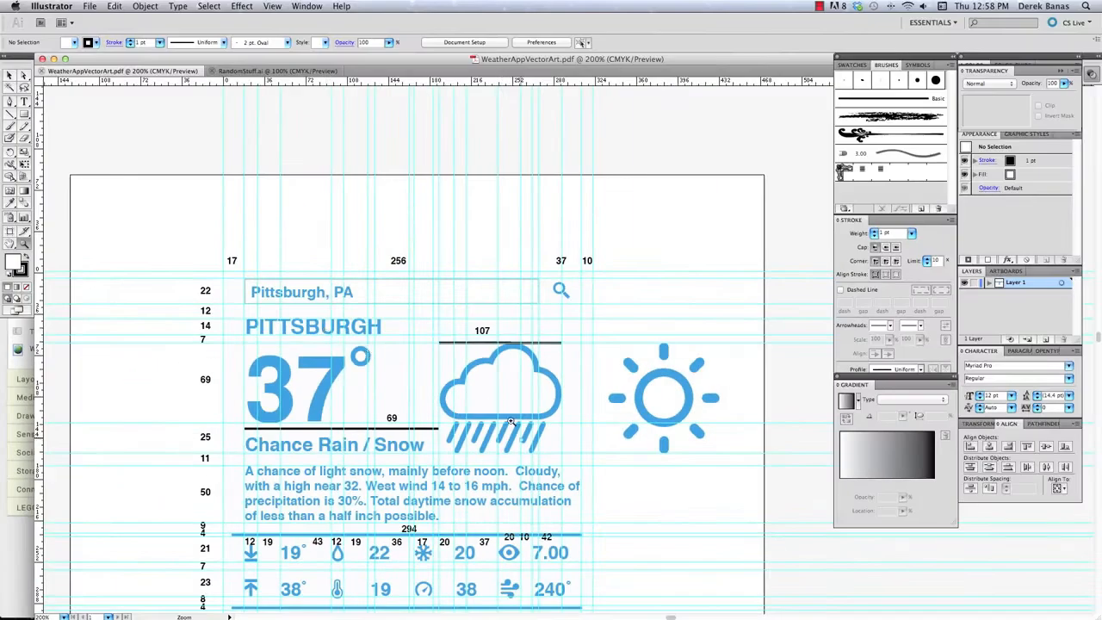
{"action": "mouse_move", "coordinate": [497, 612]}
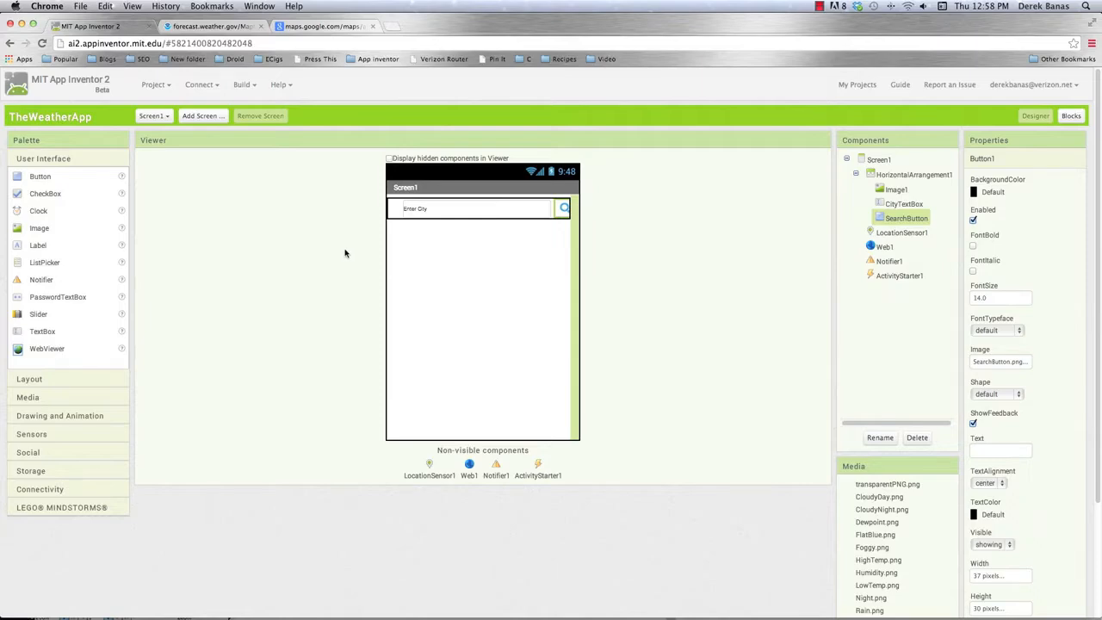
Back in App Inventor, add a HorizontalArrangement directly below the search bar row
{"action": "left_click", "coordinate": [29, 379]}
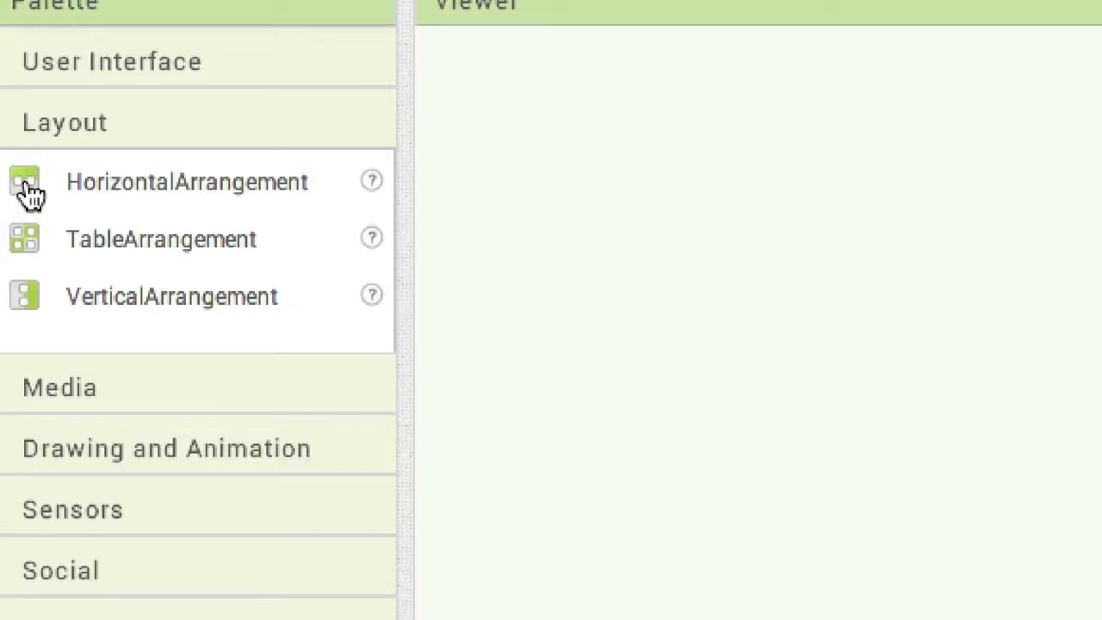
{"action": "left_click_drag", "start_coordinate": [16, 197], "coordinate": [464, 268]}
{"action": "left_click_drag", "start_coordinate": [946, 441], "coordinate": [905, 460]}
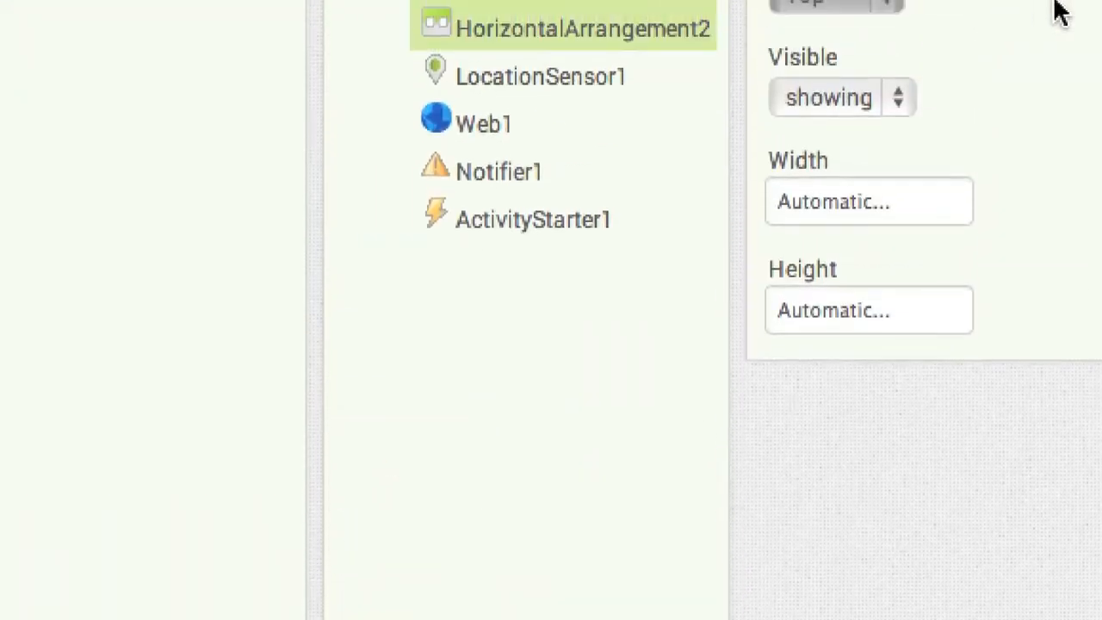
Set HorizontalArrangement2 to fill the parent's width with a height of 4 pixels
{"action": "left_click", "coordinate": [833, 207]}
{"action": "left_click", "coordinate": [846, 238]}
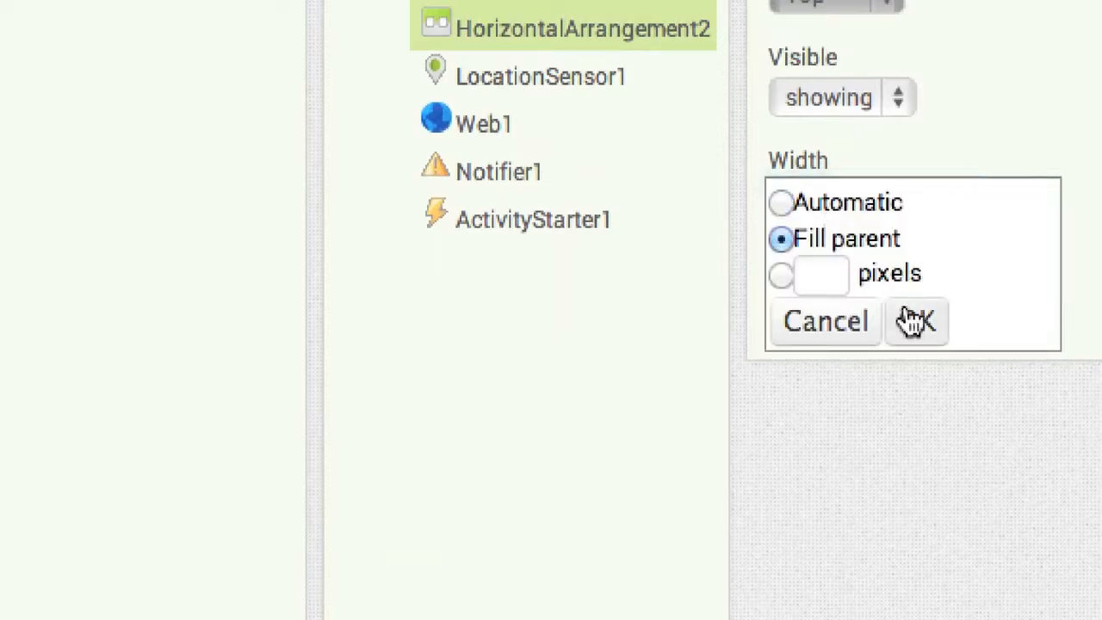
{"action": "left_click", "coordinate": [916, 320]}
{"action": "left_click", "coordinate": [841, 313]}
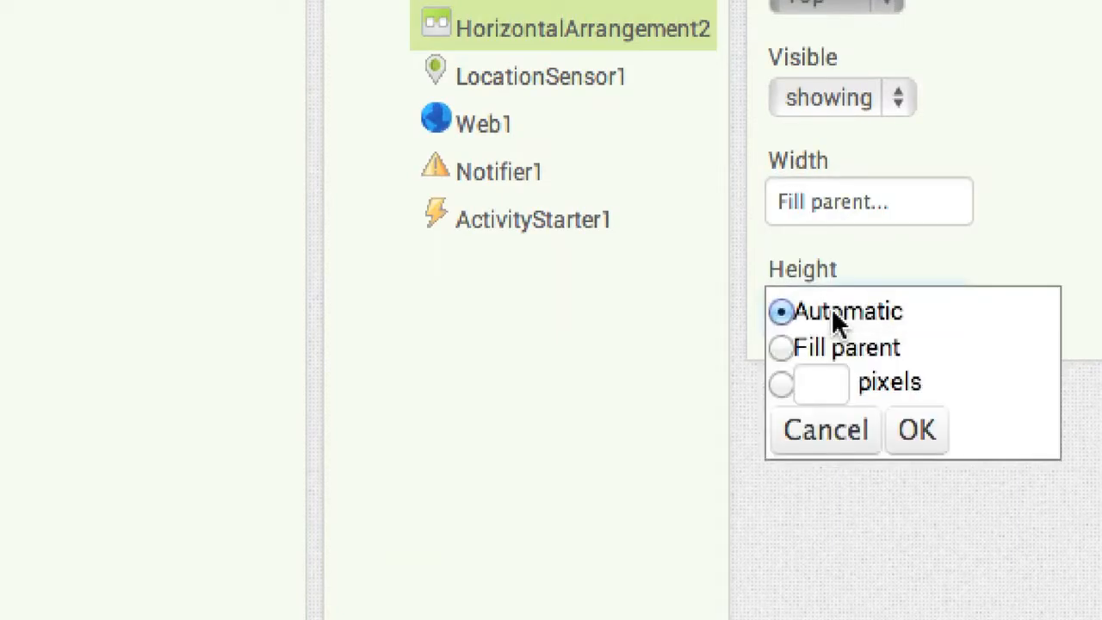
{"action": "left_click", "coordinate": [814, 384]}
{"action": "type", "text": "4"}
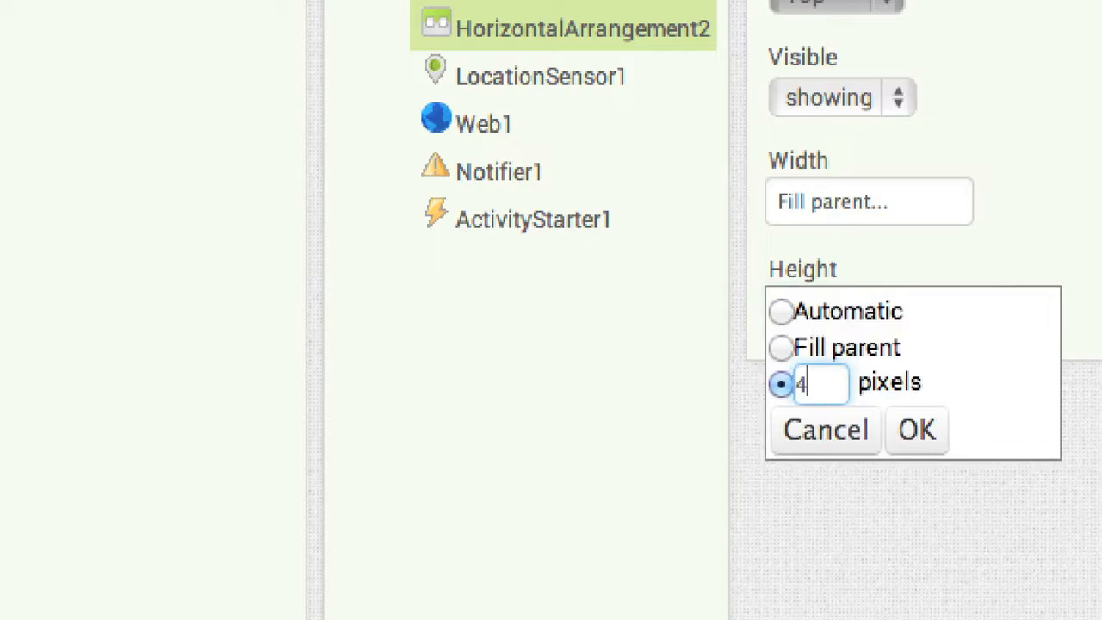
{"action": "left_click", "coordinate": [915, 429]}
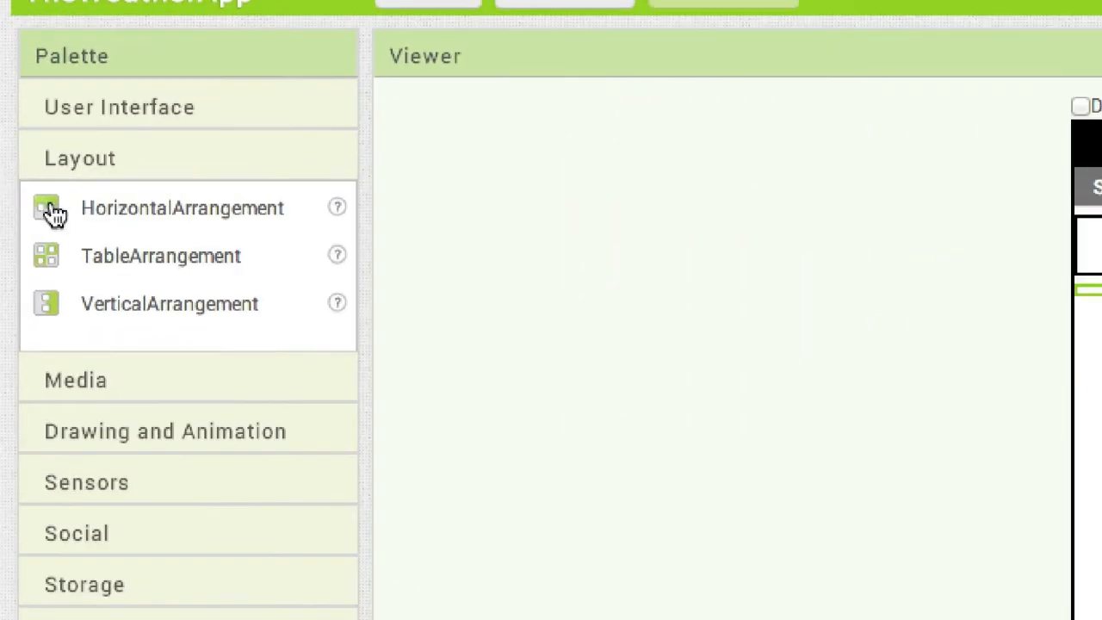
Add another HorizontalArrangement below the thin spacer row and place an Image inside it
{"action": "left_click_drag", "start_coordinate": [53, 213], "coordinate": [1101, 426]}
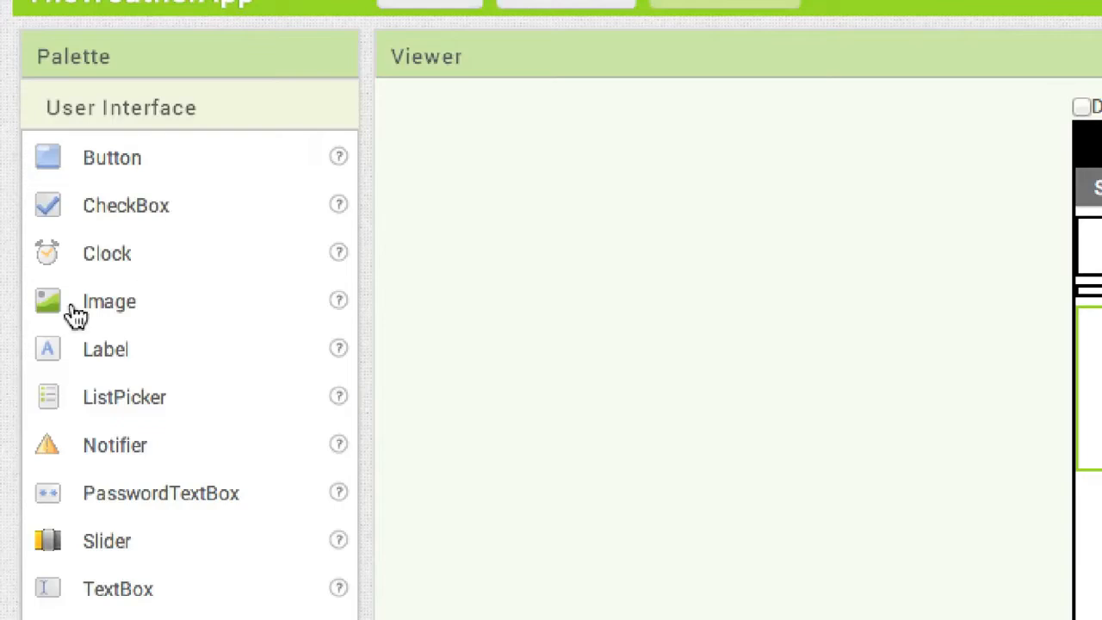
{"action": "left_click_drag", "start_coordinate": [0, 315], "coordinate": [662, 537]}
{"action": "mouse_move", "coordinate": [1009, 537]}
{"action": "left_mouse_down"}
{"action": "mouse_move", "coordinate": [1093, 543]}
{"action": "mouse_move", "coordinate": [1078, 379]}
{"action": "left_mouse_up"}
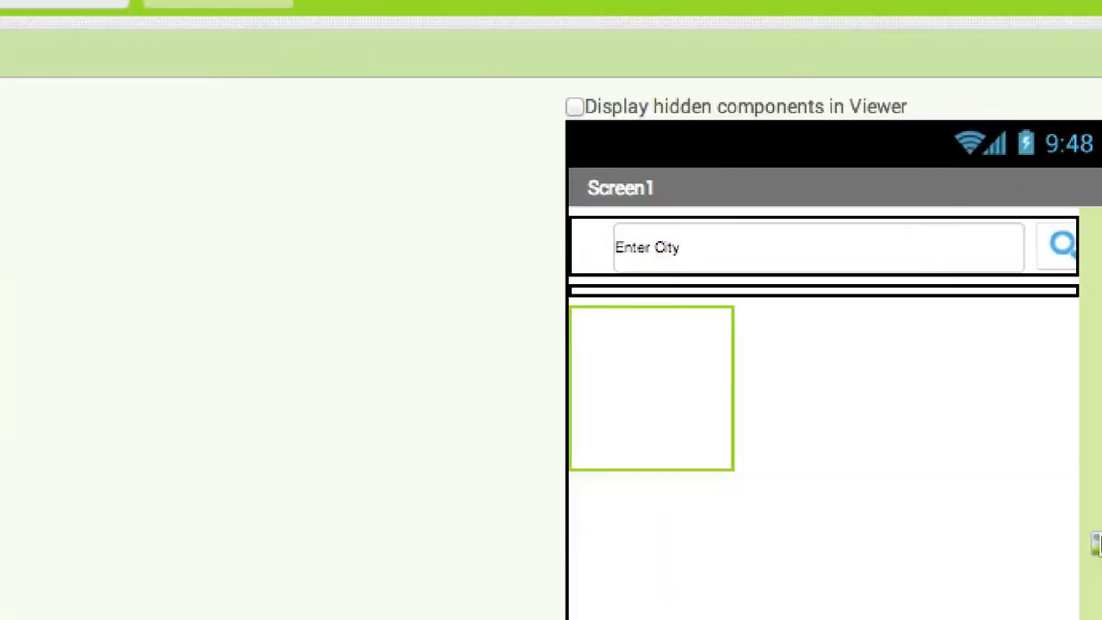
{"action": "left_click_drag", "start_coordinate": [631, 383], "coordinate": [627, 383]}
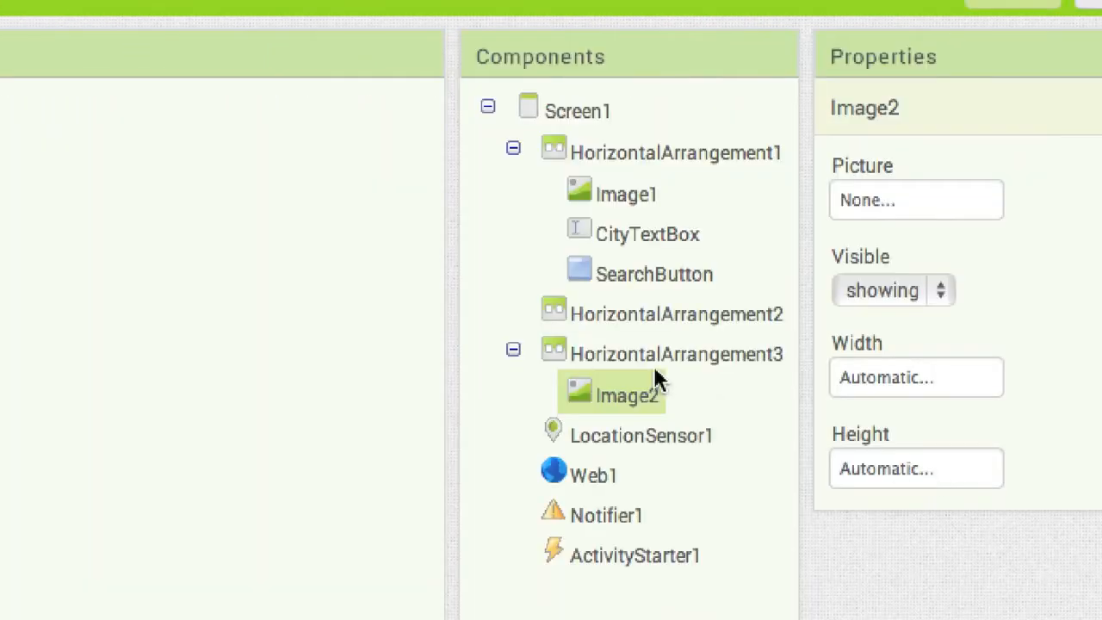
Set HorizontalArrangement3 to fill the parent's width with a height of 22 pixels
{"action": "left_click", "coordinate": [647, 360]}
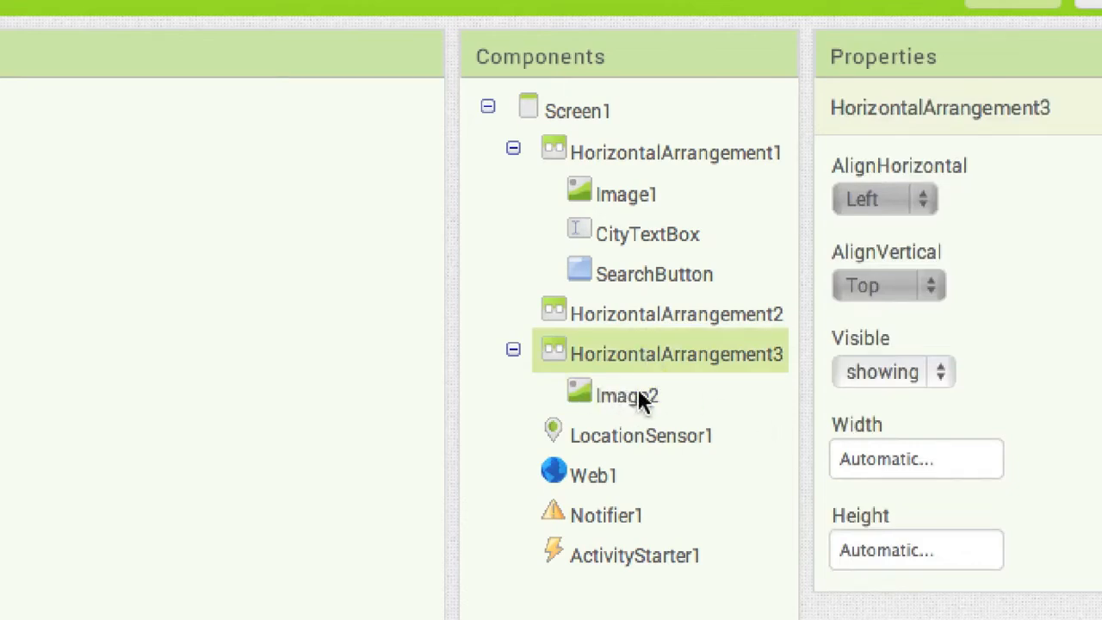
{"action": "left_click", "coordinate": [886, 458]}
{"action": "left_click", "coordinate": [878, 488]}
{"action": "left_click", "coordinate": [957, 560]}
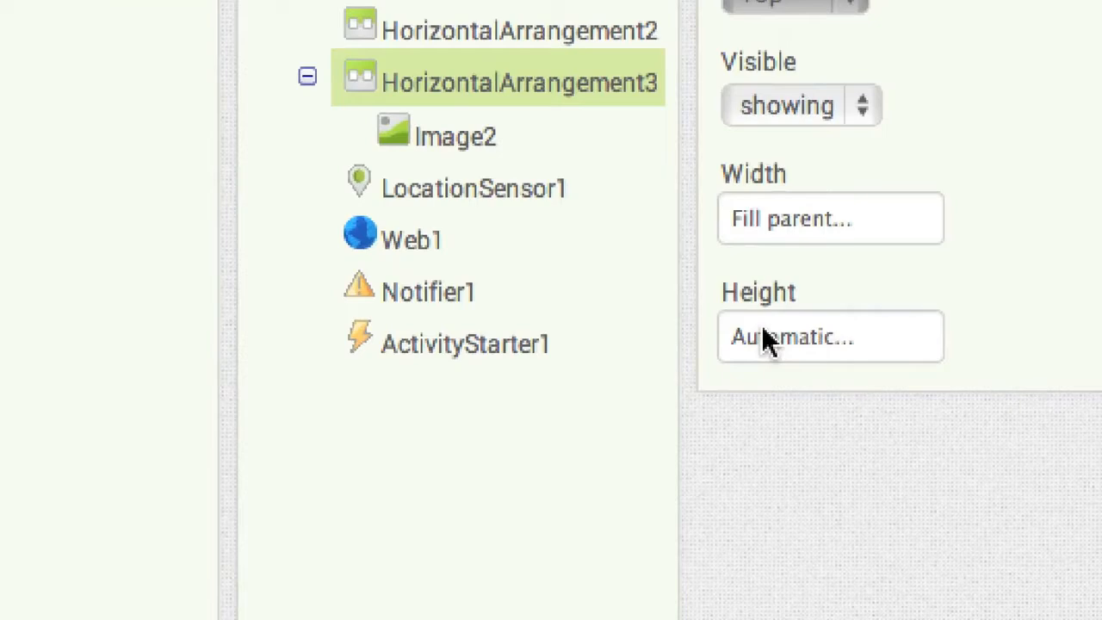
{"action": "left_click", "coordinate": [982, 316]}
{"action": "left_click", "coordinate": [775, 416]}
{"action": "type", "text": "22"}
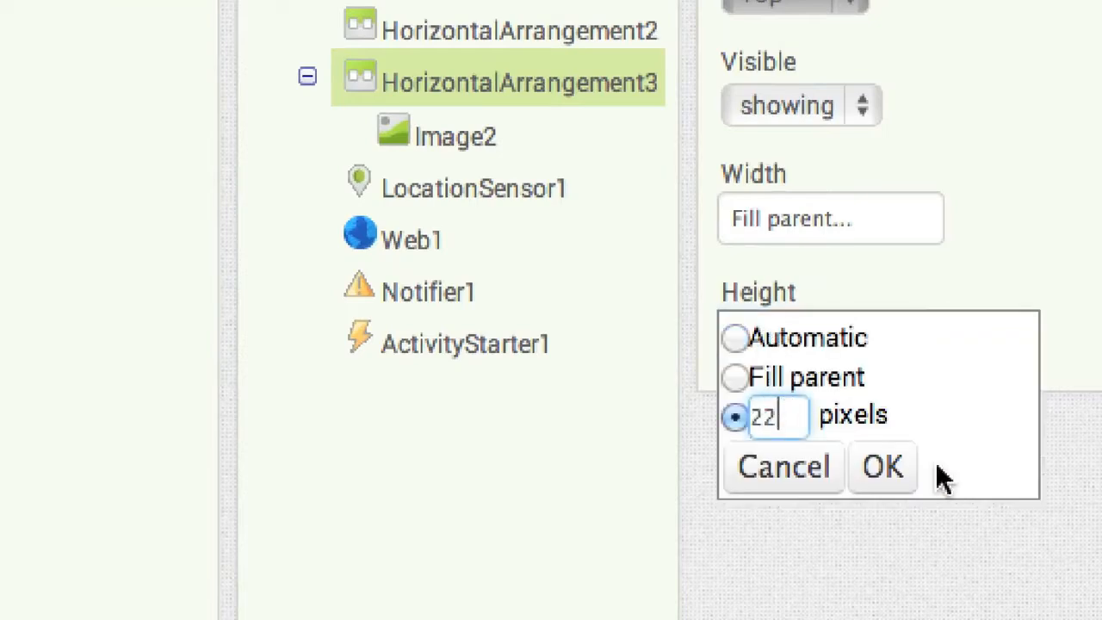
{"action": "left_click", "coordinate": [884, 467]}
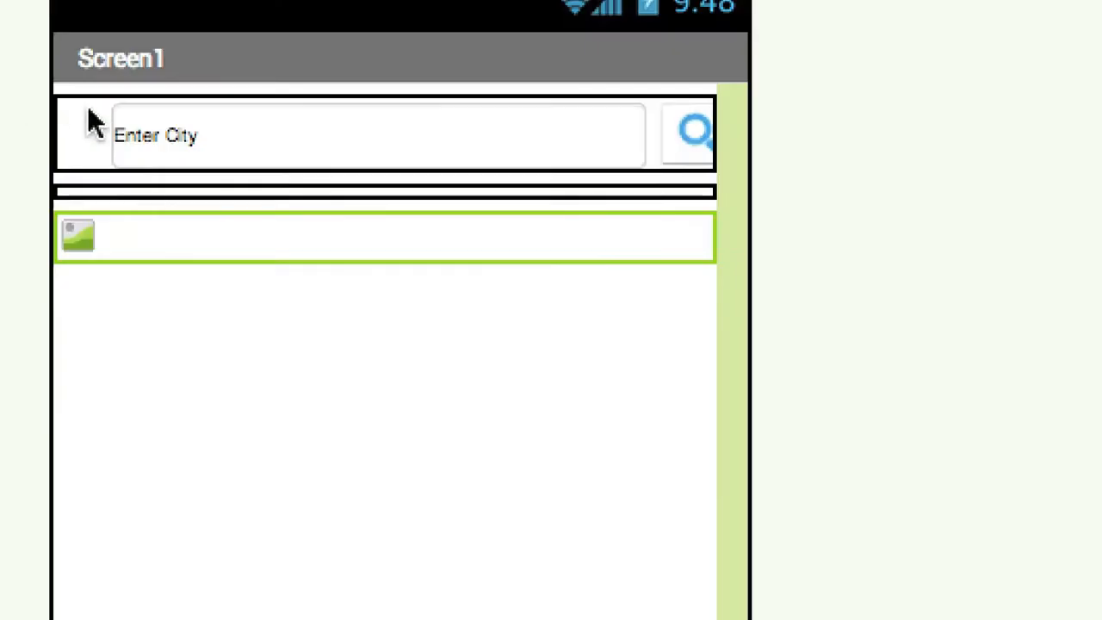
Set Image2 to 15 pixels wide and assign transparentPNG.png as its picture
{"action": "left_click", "coordinate": [96, 239]}
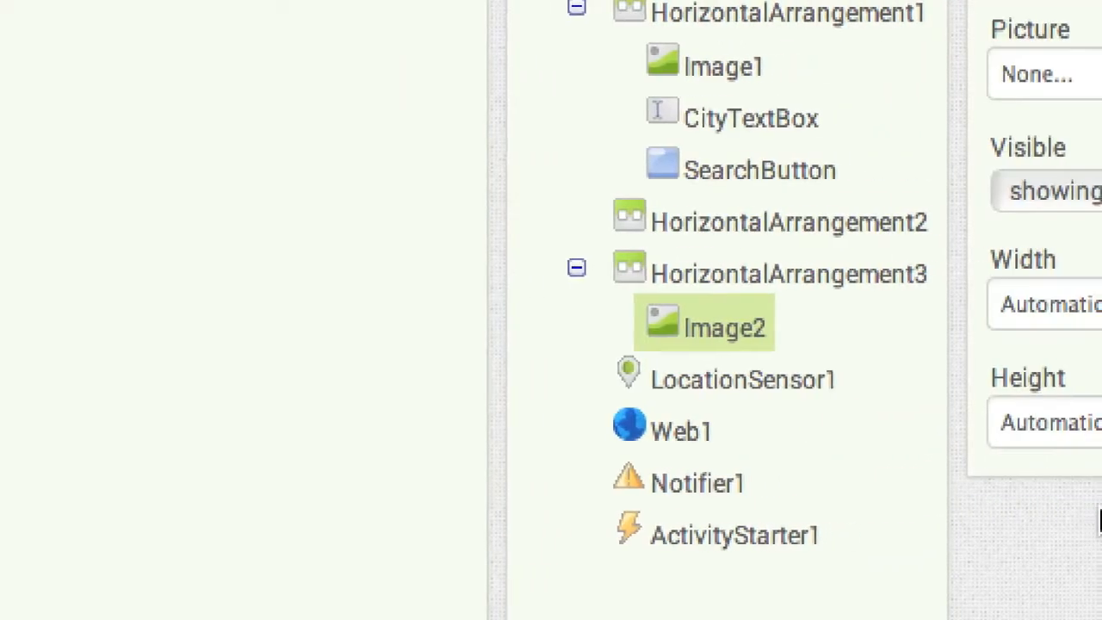
{"action": "left_click", "coordinate": [1069, 304]}
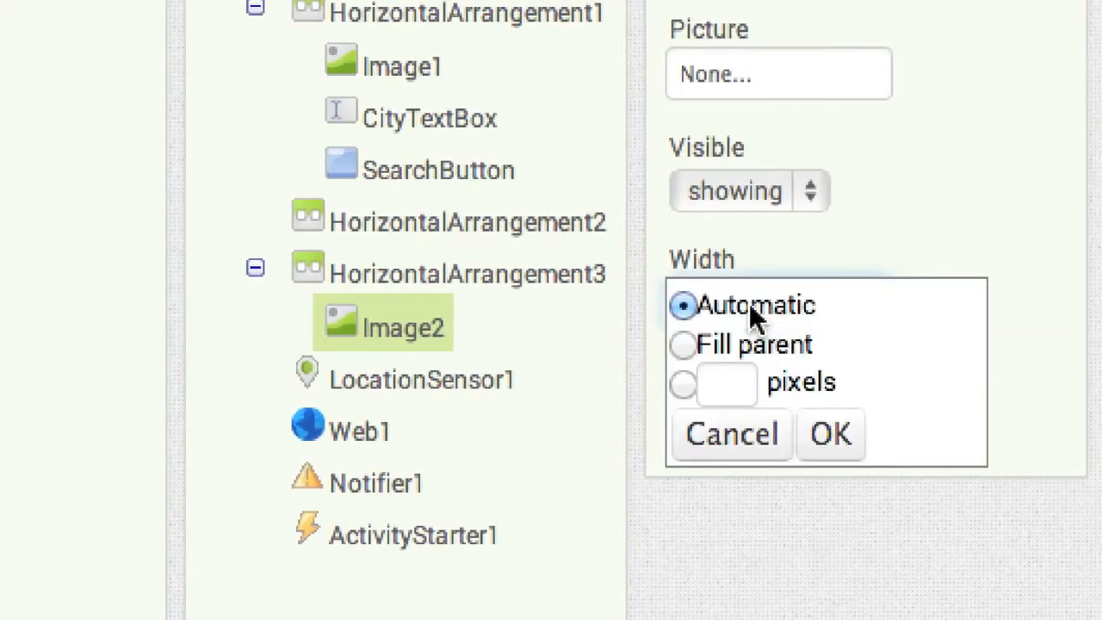
{"action": "left_click", "coordinate": [727, 384]}
{"action": "type", "text": "15"}
{"action": "left_click", "coordinate": [830, 433]}
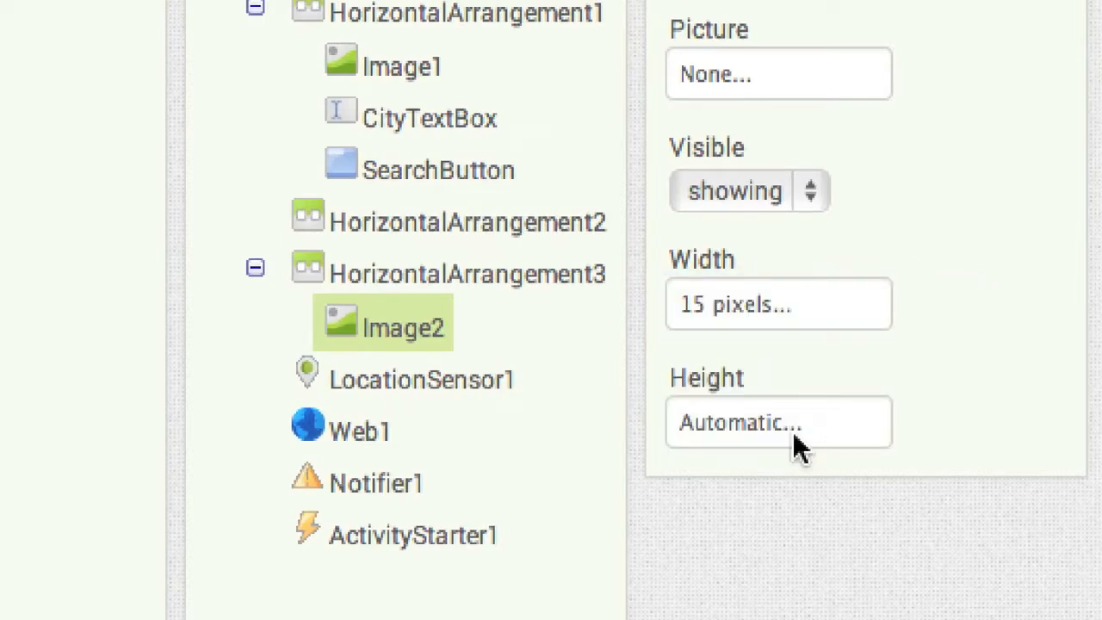
{"action": "left_click", "coordinate": [740, 85]}
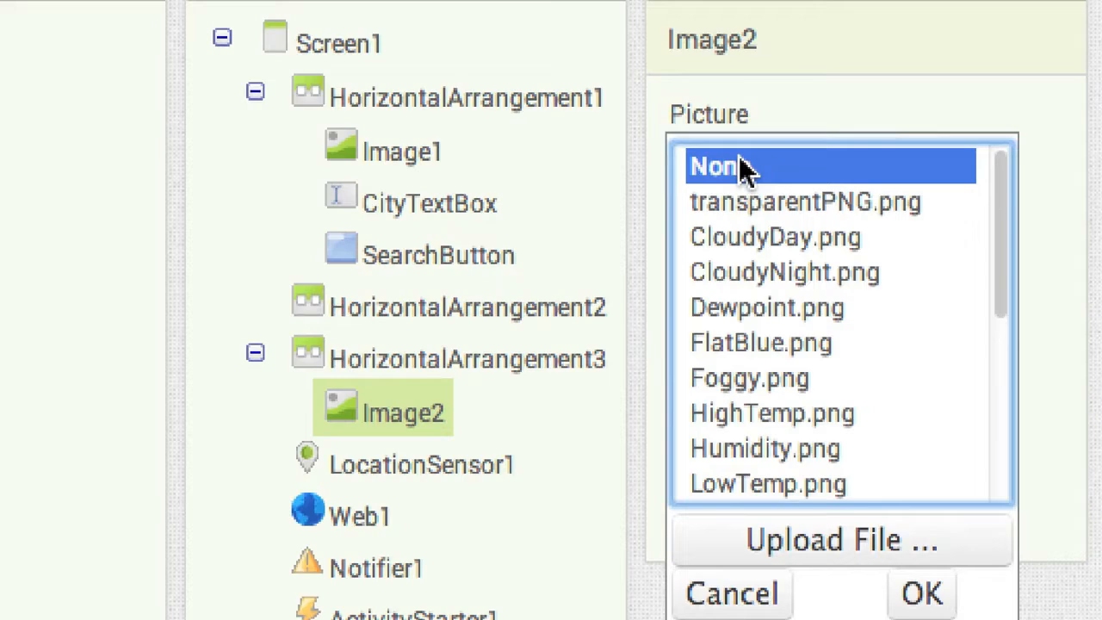
{"action": "left_click", "coordinate": [780, 121]}
{"action": "left_click", "coordinate": [922, 593]}
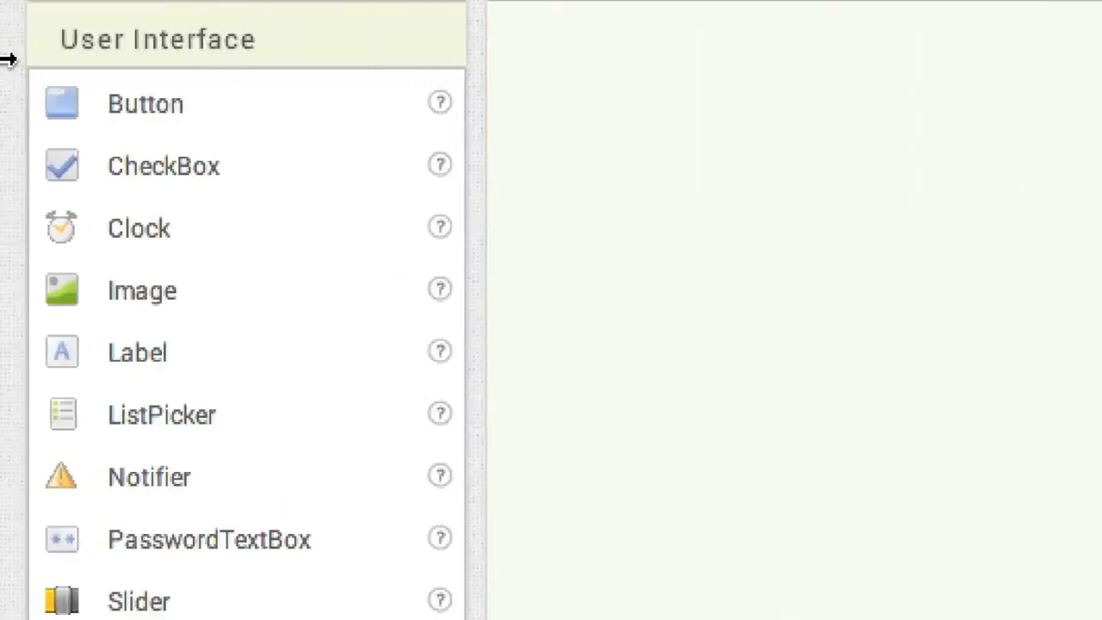
Add a Label after Image2 in HorizontalArrangement3 and rename it CityNameLabel
{"action": "left_click_drag", "start_coordinate": [86, 364], "coordinate": [826, 331]}
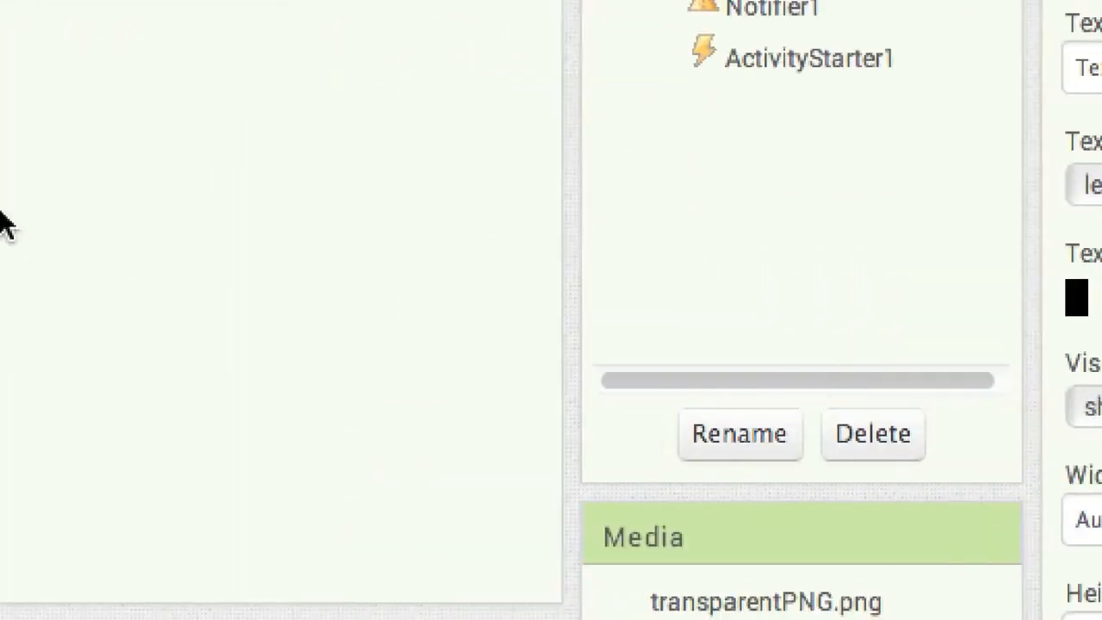
{"action": "key", "text": "BackSpace"}
{"action": "key", "text": "super+Left"}
{"action": "type", "text": "CityNameLabel"}
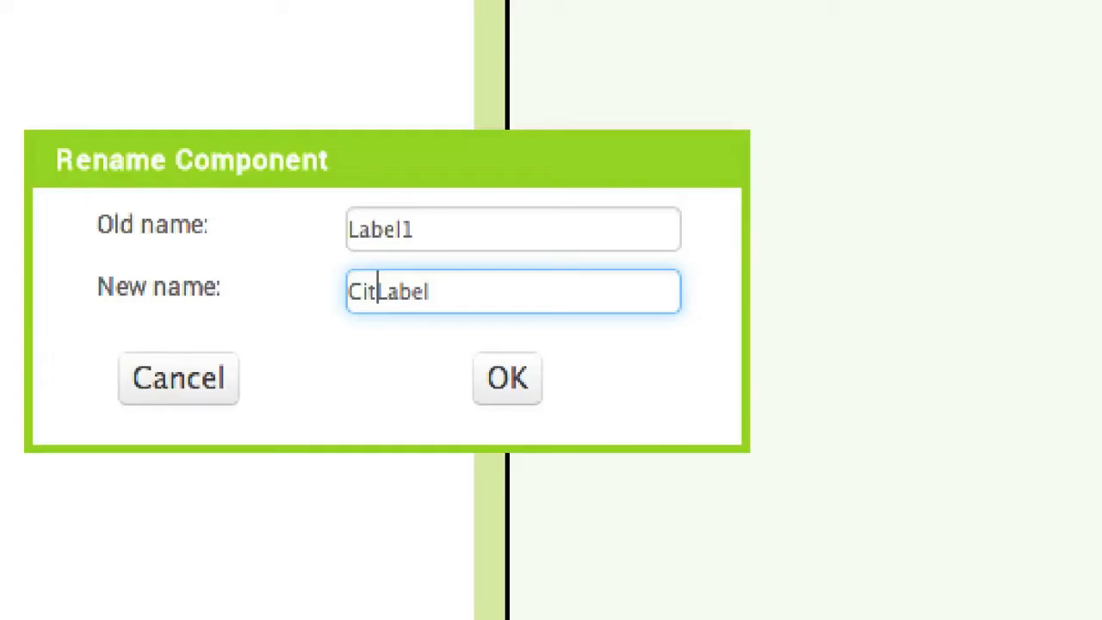
{"action": "left_click", "coordinate": [508, 378]}
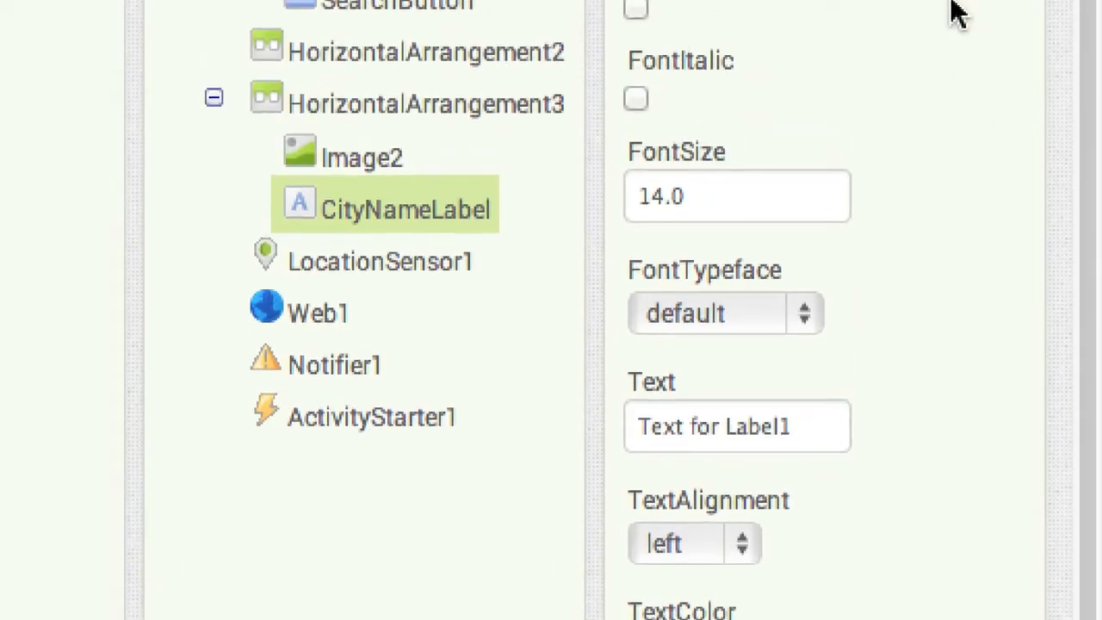
Set CityNameLabel's font size to 20 and its text to PITTSBURGH
{"action": "left_click", "coordinate": [703, 225]}
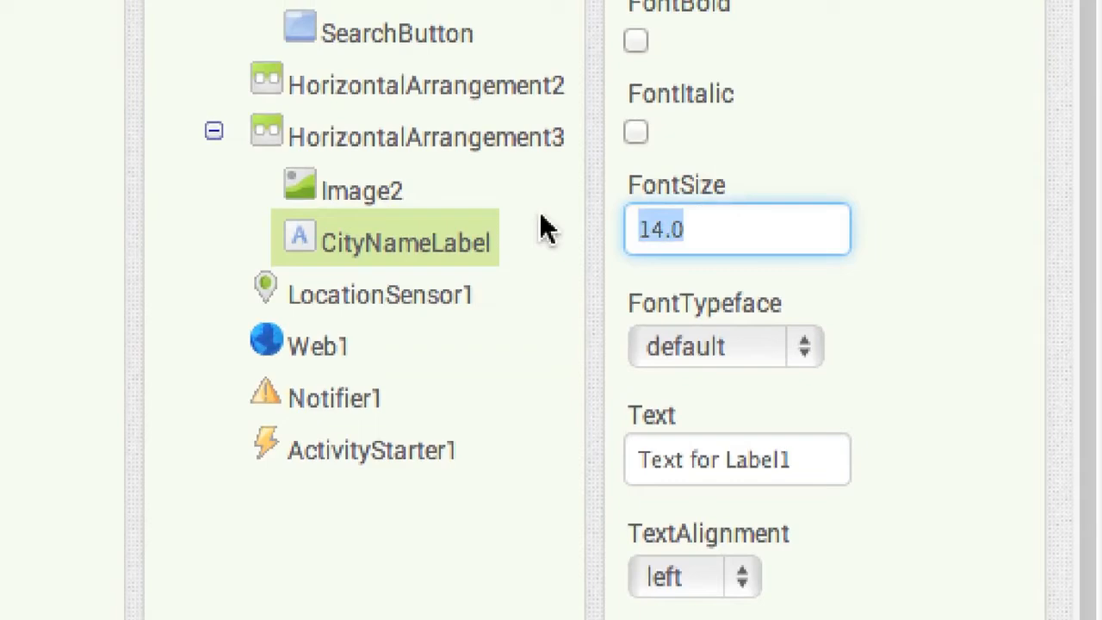
{"action": "type", "text": "20"}
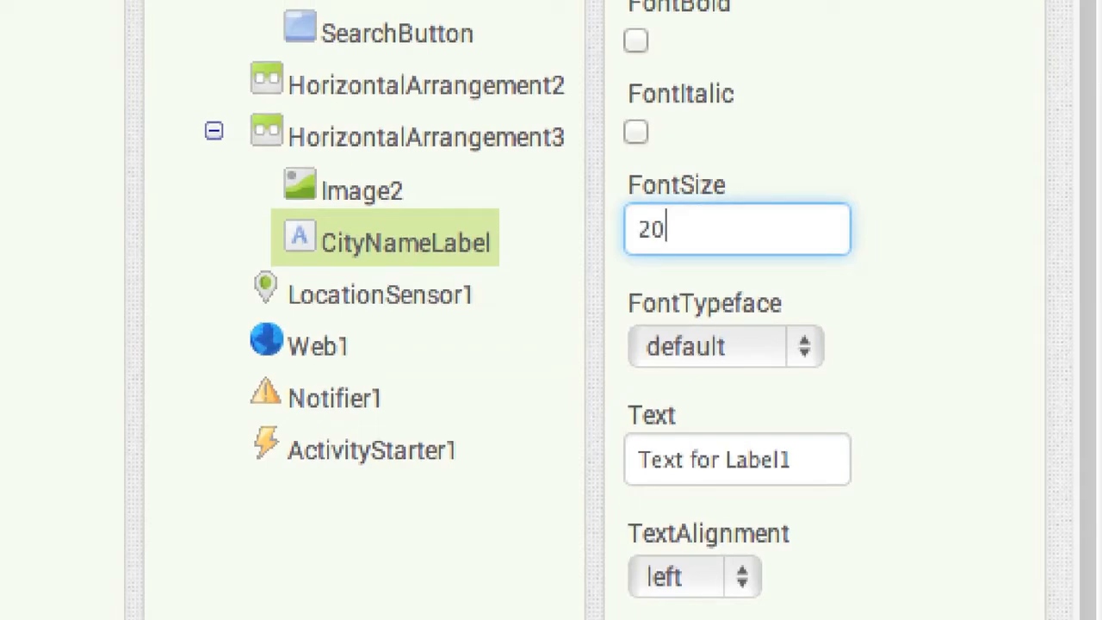
{"action": "left_click", "coordinate": [806, 202]}
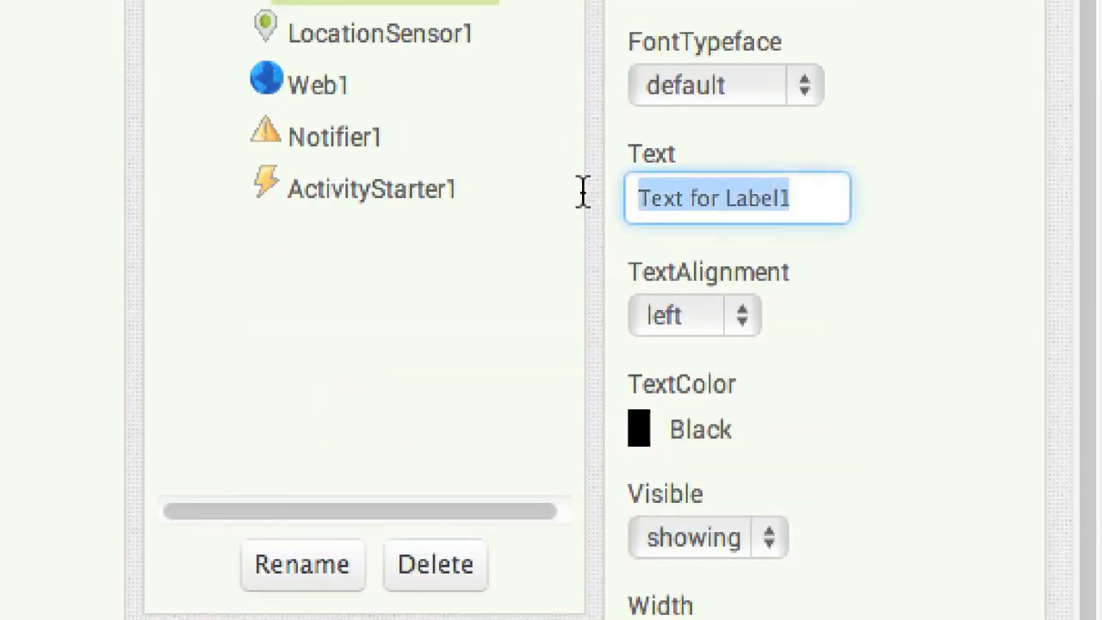
{"action": "type", "text": "PITTSBURGH"}
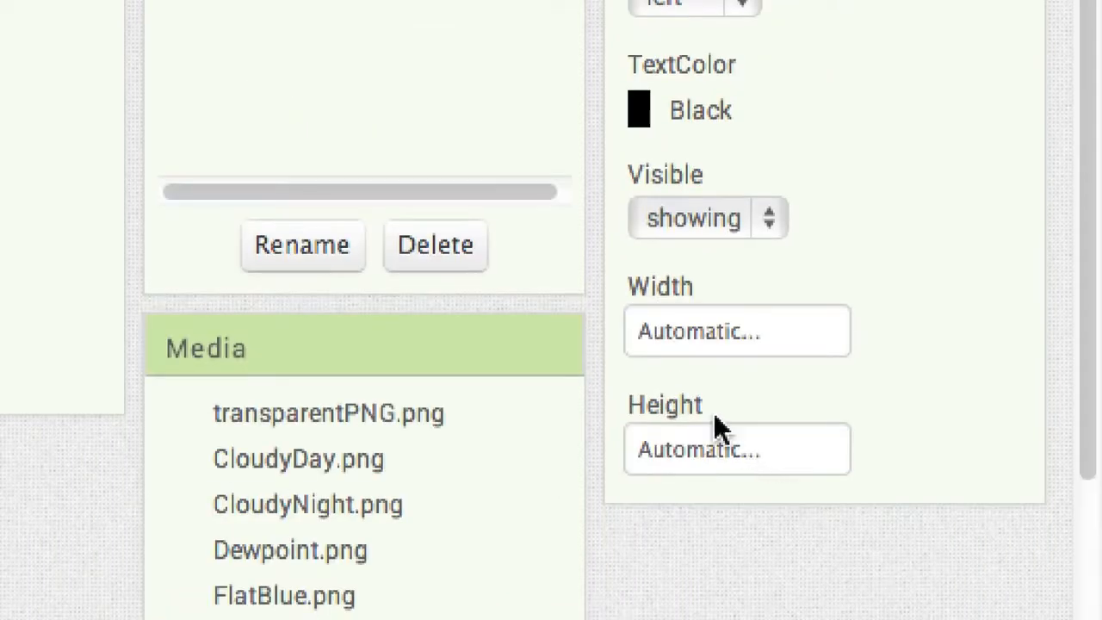
Size CityNameLabel to fill the parent's width at 22 pixels high, and make its text bold
{"action": "left_click", "coordinate": [699, 334]}
{"action": "left_click", "coordinate": [684, 372]}
{"action": "left_click", "coordinate": [797, 458]}
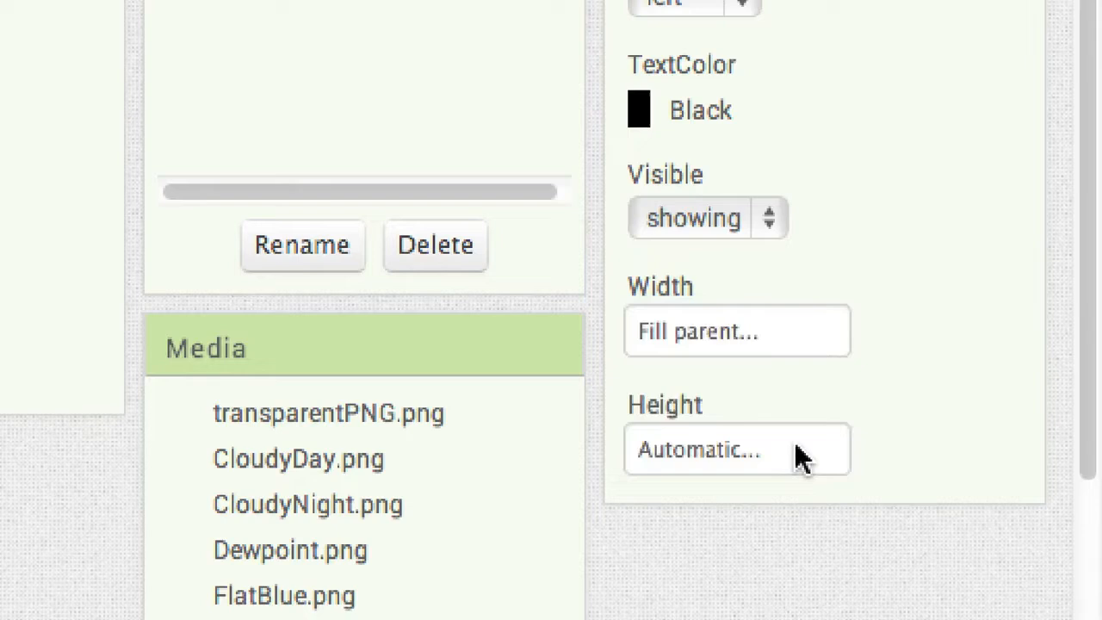
{"action": "left_click", "coordinate": [731, 452]}
{"action": "left_click", "coordinate": [678, 527]}
{"action": "type", "text": "22"}
{"action": "left_click", "coordinate": [789, 578]}
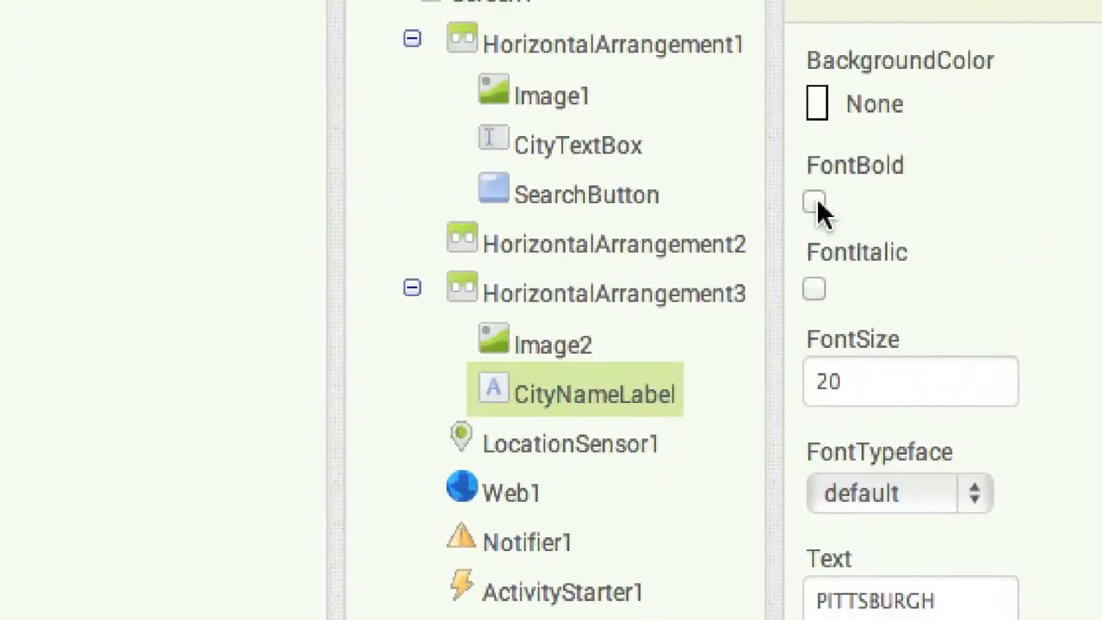
{"action": "left_click", "coordinate": [814, 203]}
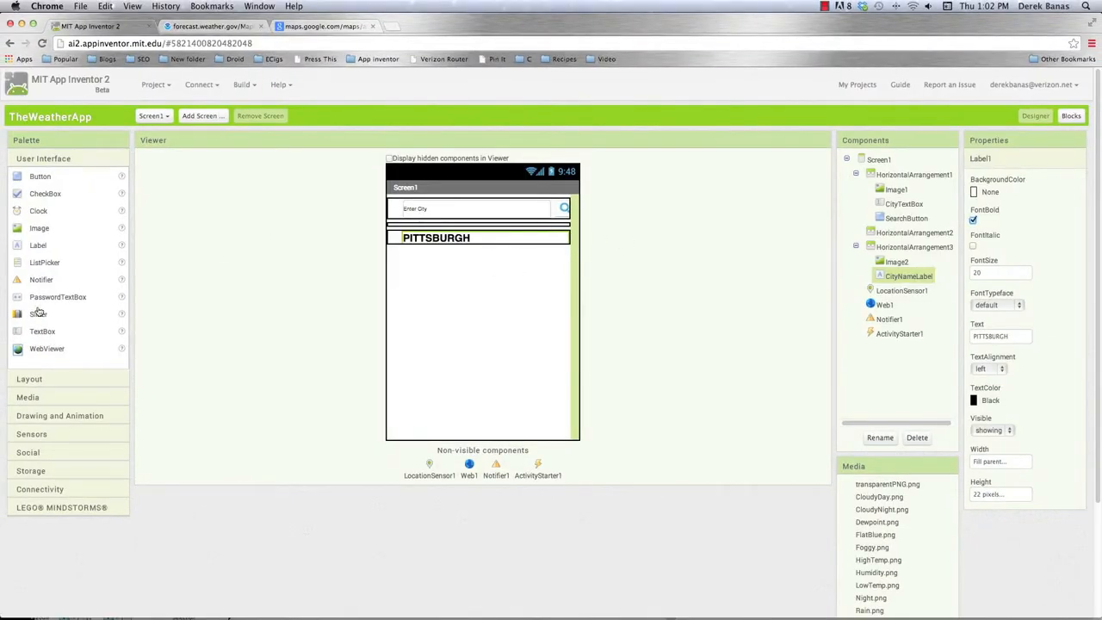
Add a HorizontalArrangement below the PITTSBURGH label row
{"action": "left_click", "coordinate": [28, 380]}
{"action": "left_click_drag", "start_coordinate": [26, 205], "coordinate": [469, 297]}
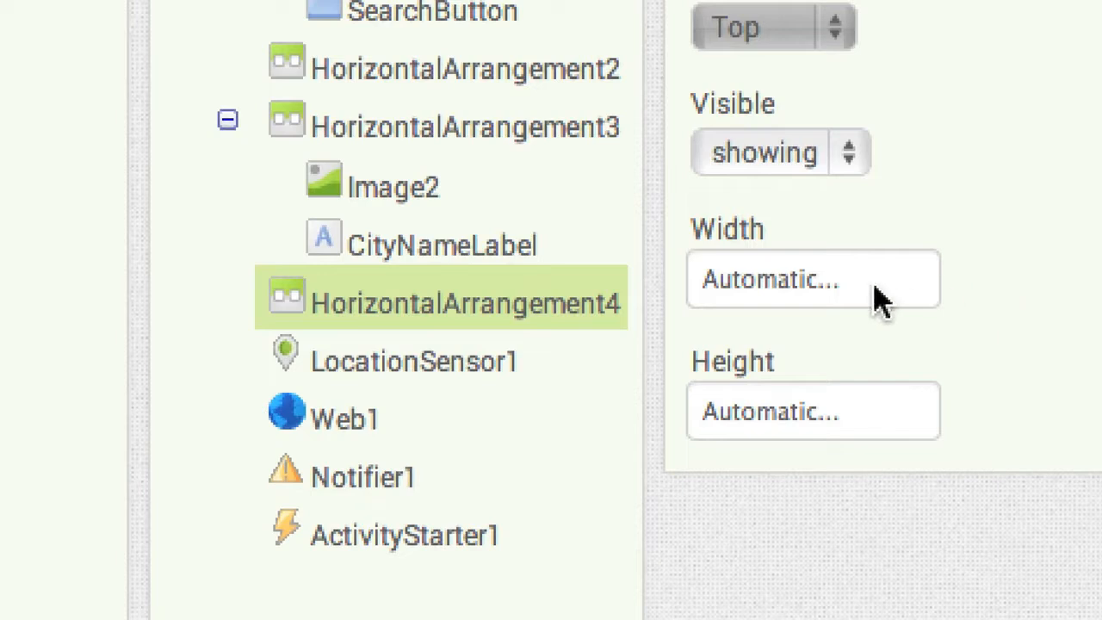
Set the width of HorizontalArrangement4 to Fill parent
{"action": "left_click", "coordinate": [998, 285]}
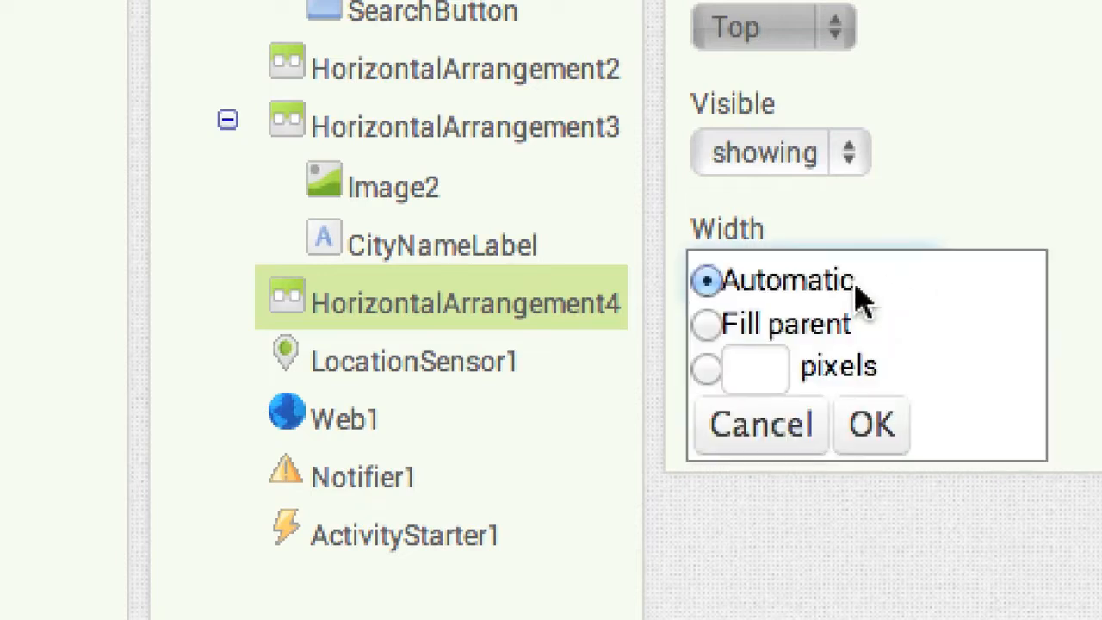
{"action": "left_click", "coordinate": [810, 329]}
{"action": "left_click", "coordinate": [867, 431]}
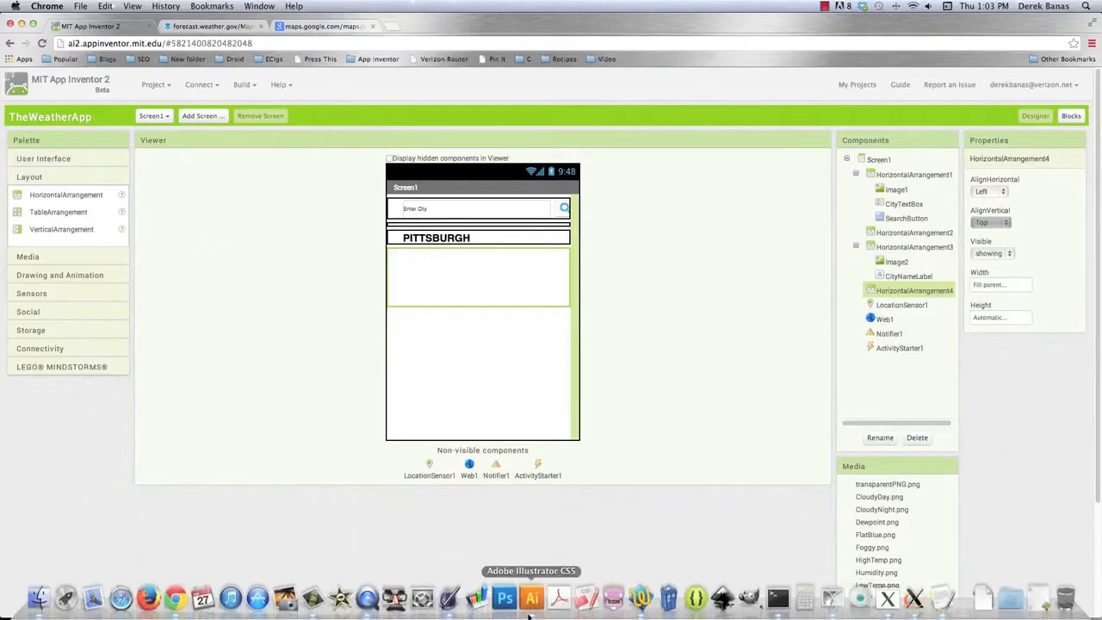
Check the layout in Adobe Illustrator, and in App Inventor add a 15-pixel-wide Image inside HorizontalArrangement4
{"action": "left_click", "coordinate": [528, 595]}
{"action": "scroll", "coordinate": [308, 439], "scroll_direction": "down", "scroll_amount": 5}
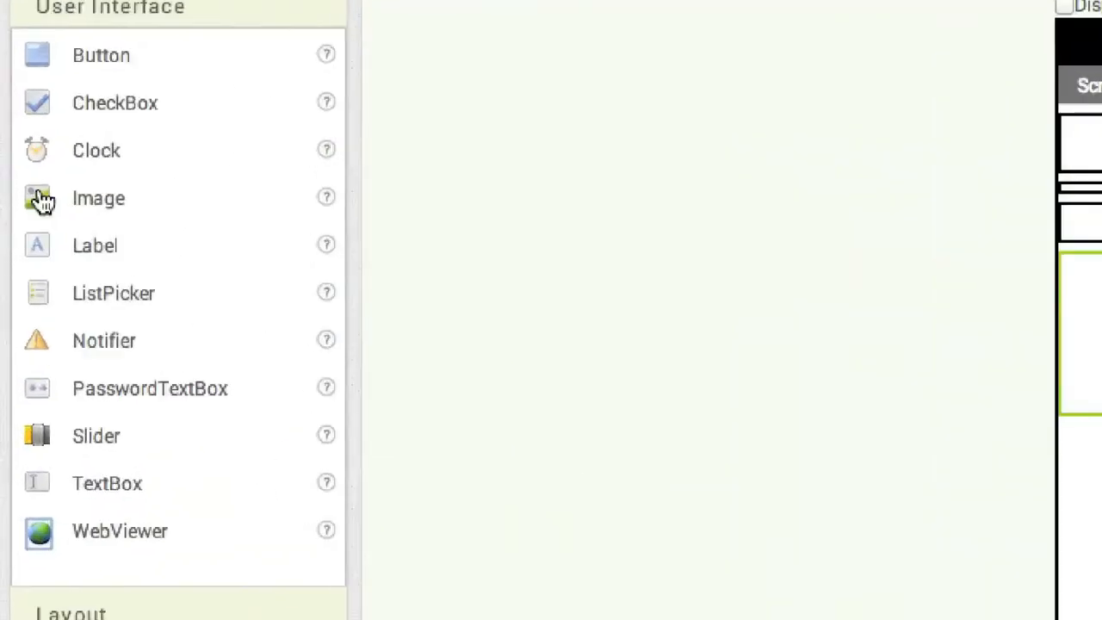
{"action": "left_click_drag", "start_coordinate": [18, 229], "coordinate": [441, 296]}
{"action": "left_click_drag", "start_coordinate": [940, 387], "coordinate": [885, 314]}
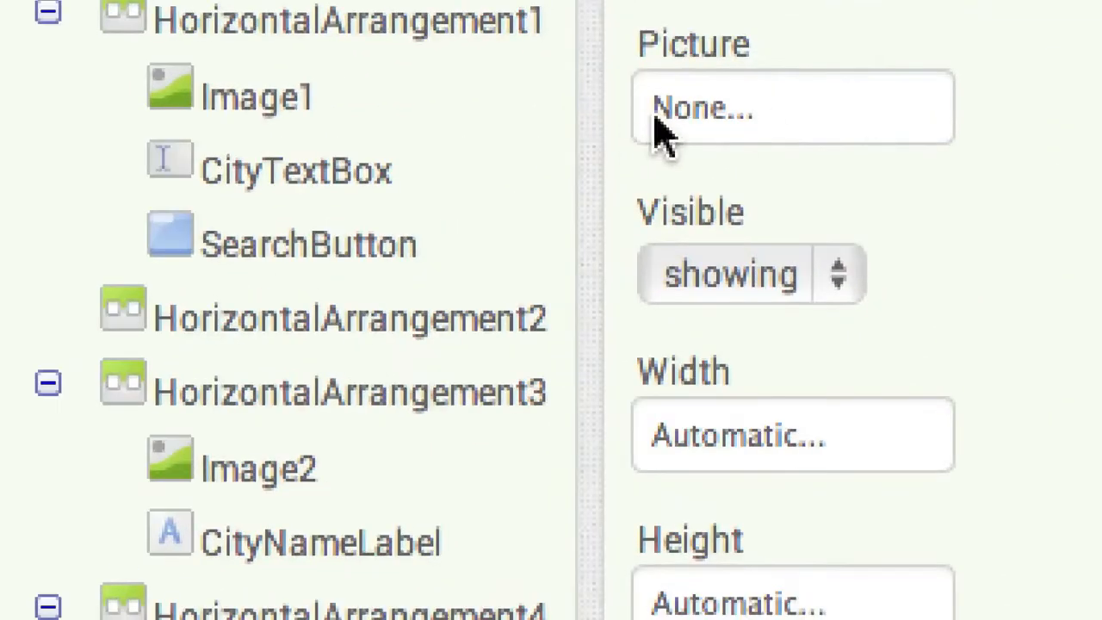
{"action": "left_click", "coordinate": [731, 460]}
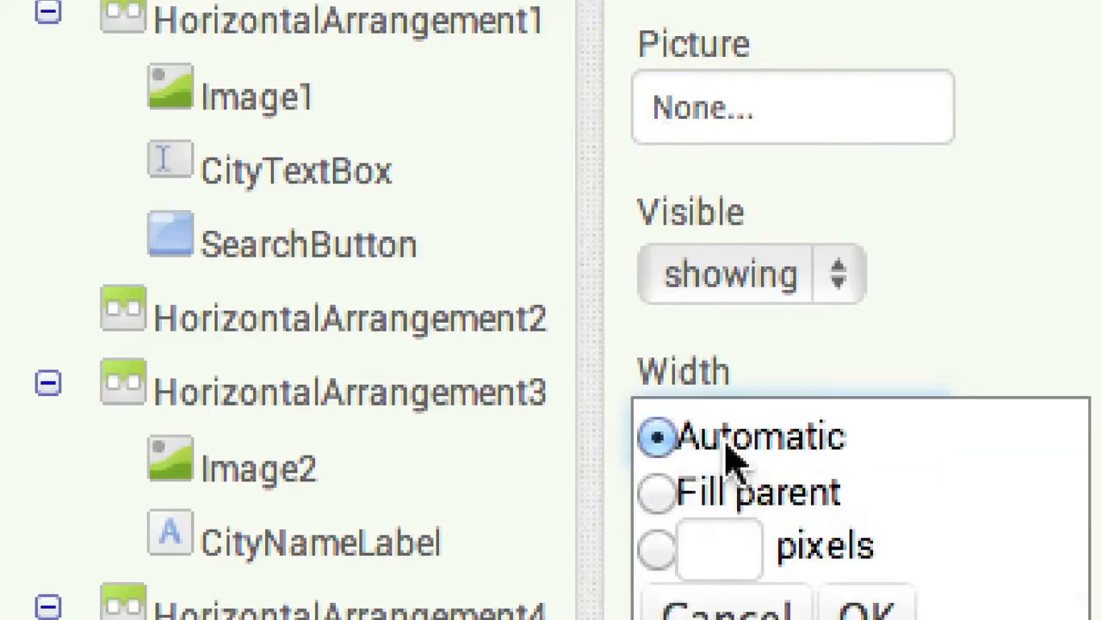
{"action": "left_click", "coordinate": [710, 545]}
{"action": "type", "text": "15"}
{"action": "left_click", "coordinate": [871, 514]}
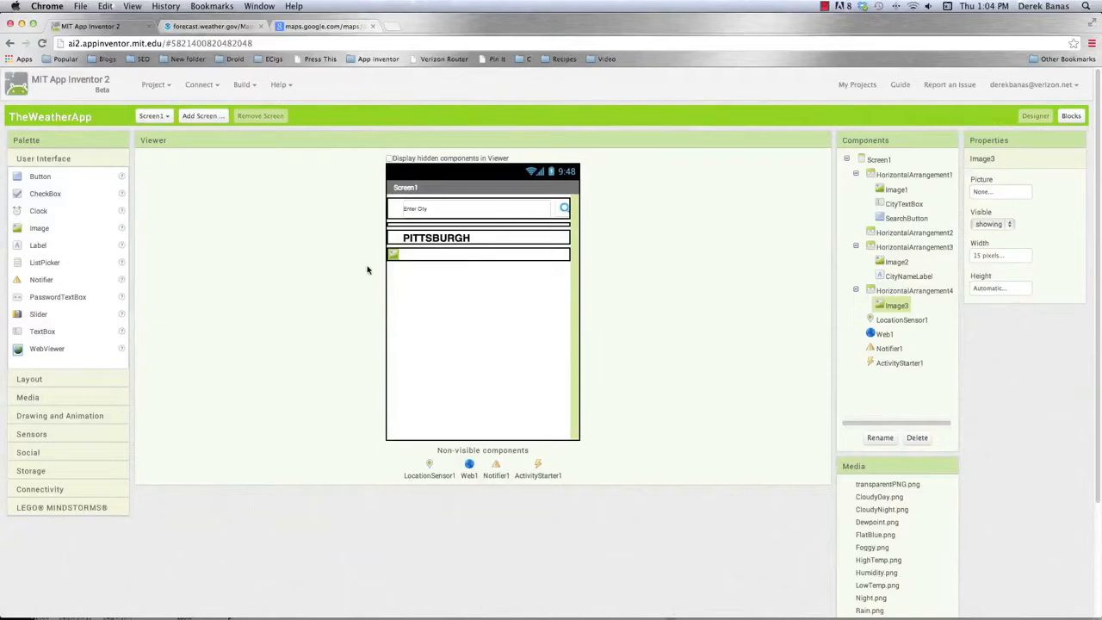
Add a TableArrangement after Image3 in HorizontalArrangement4, referring to the Illustrator design, and set its column count to 1
{"action": "left_click", "coordinate": [28, 379]}
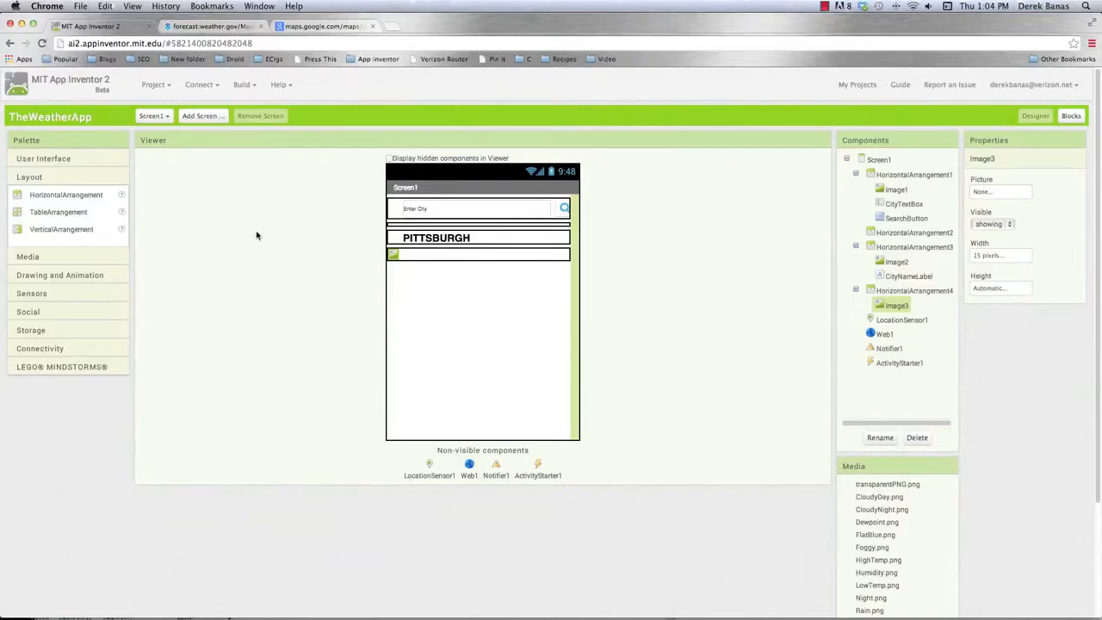
{"action": "left_click", "coordinate": [540, 602]}
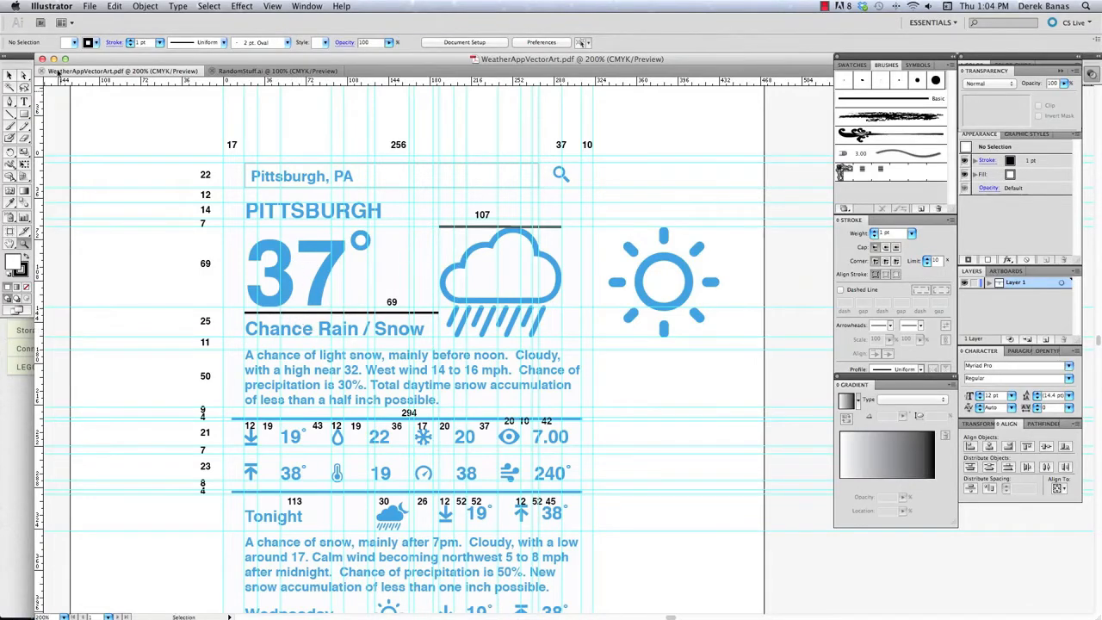
{"action": "key", "text": "super+Tab"}
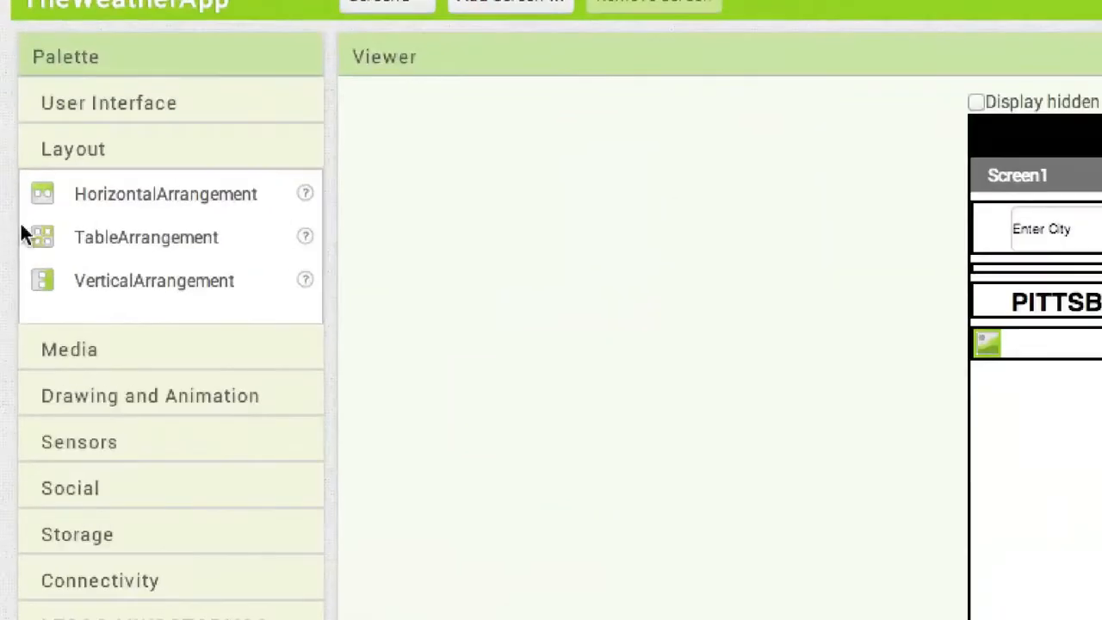
{"action": "left_click_drag", "start_coordinate": [17, 212], "coordinate": [231, 252]}
{"action": "mouse_move", "coordinate": [575, 330]}
{"action": "left_mouse_down"}
{"action": "mouse_move", "coordinate": [1039, 467]}
{"action": "mouse_move", "coordinate": [800, 386]}
{"action": "mouse_move", "coordinate": [773, 355]}
{"action": "left_mouse_up"}
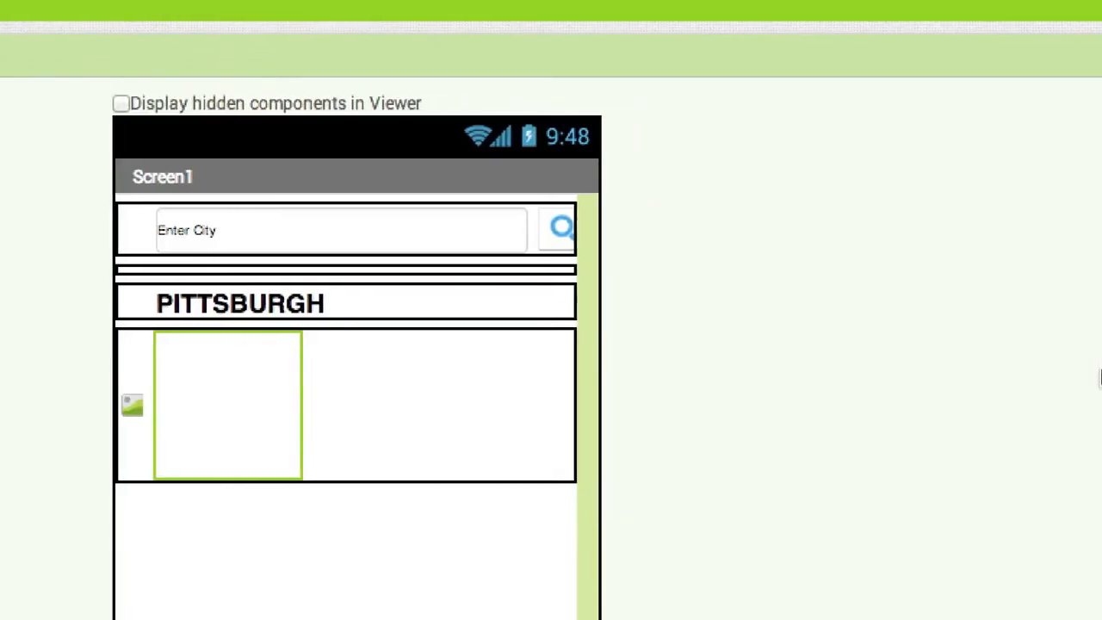
{"action": "left_click_drag", "start_coordinate": [823, 188], "coordinate": [721, 179]}
{"action": "type", "text": "1"}
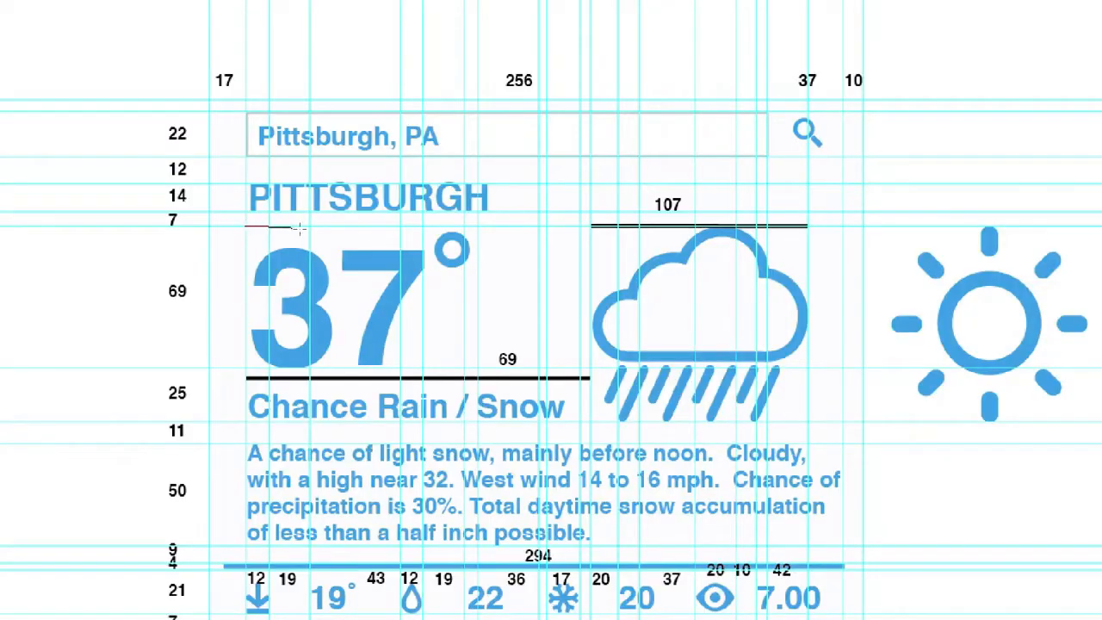
In Illustrator, measure the horizontal distance from the 37° text's start to the rain cloud icon, and return to App Inventor
{"action": "left_click_drag", "start_coordinate": [298, 228], "coordinate": [545, 226]}
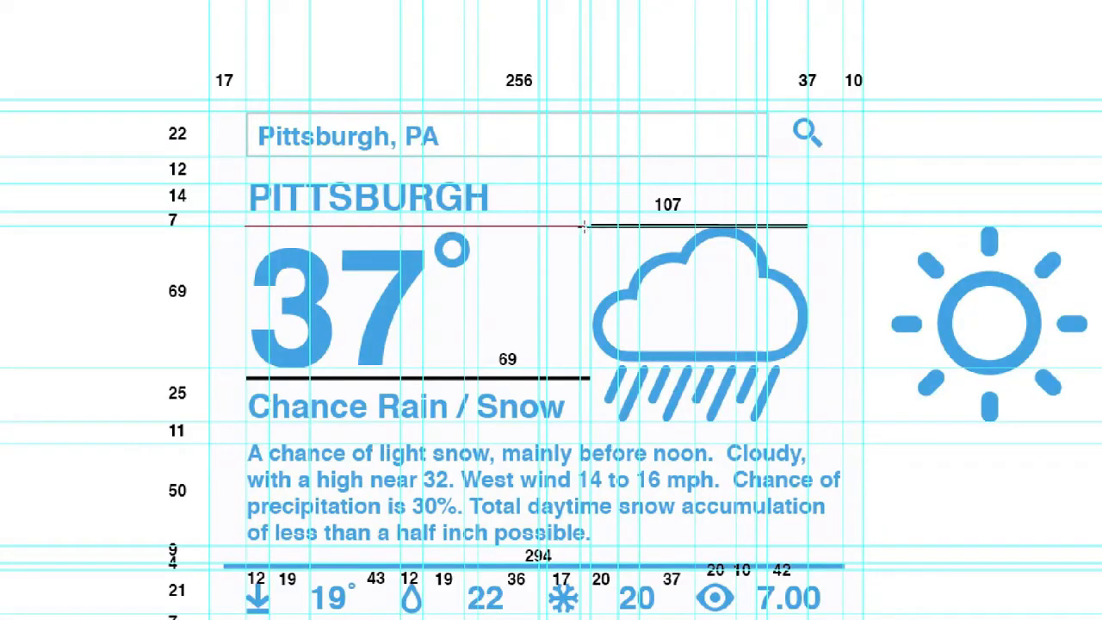
{"action": "left_click_drag", "start_coordinate": [590, 226], "coordinate": [591, 226]}
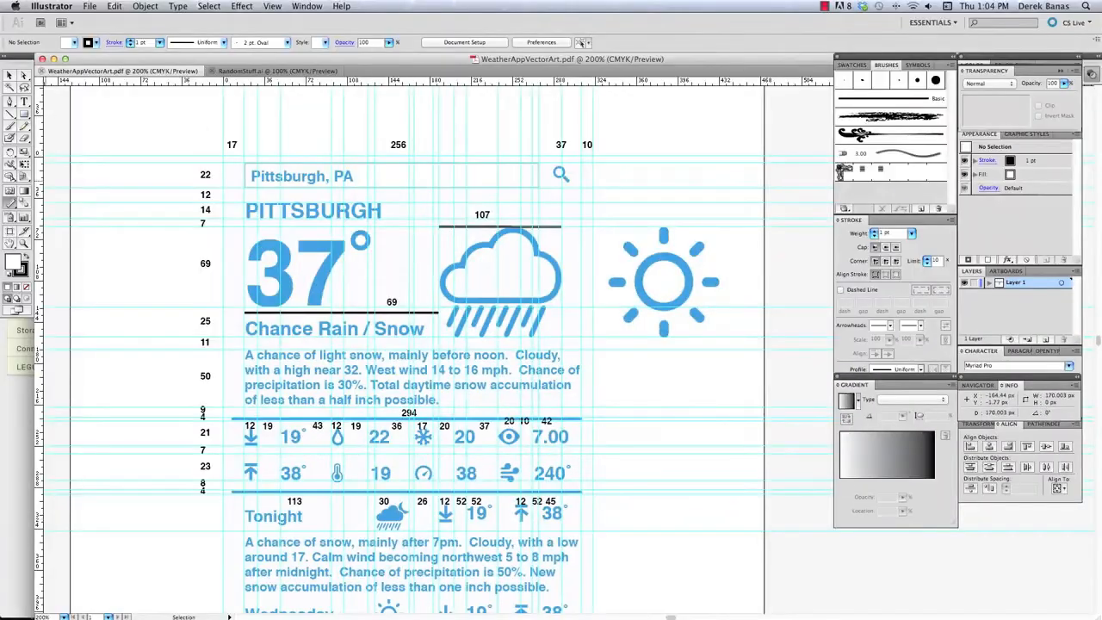
{"action": "left_click", "coordinate": [9, 433]}
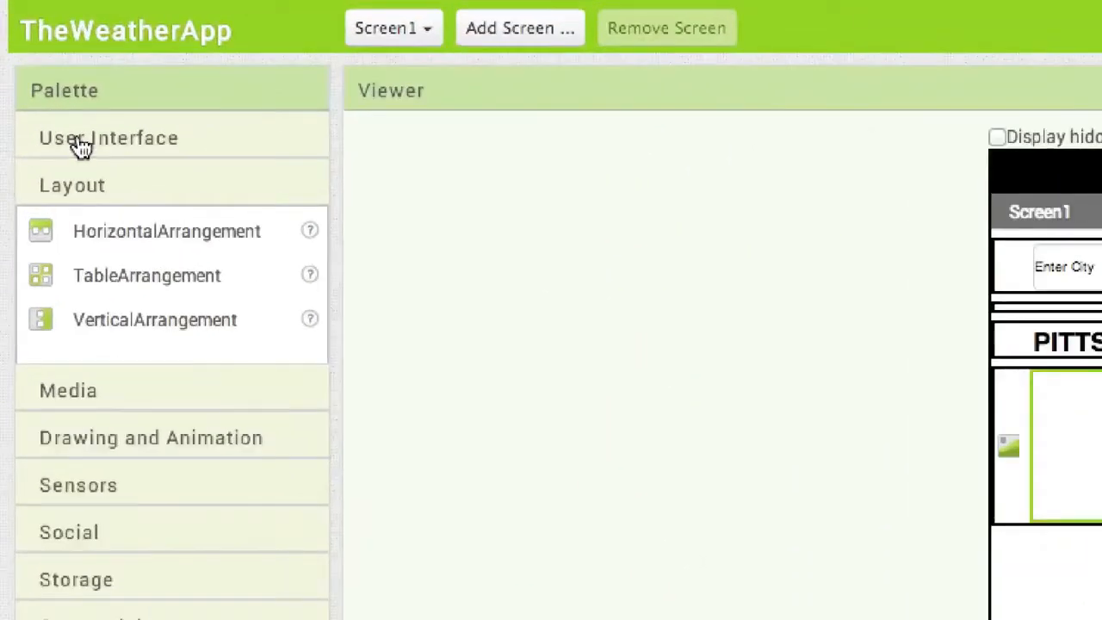
Add a Label in the first row of TableArrangement1 and rename it CurrentTempLabel
{"action": "left_click", "coordinate": [35, 162]}
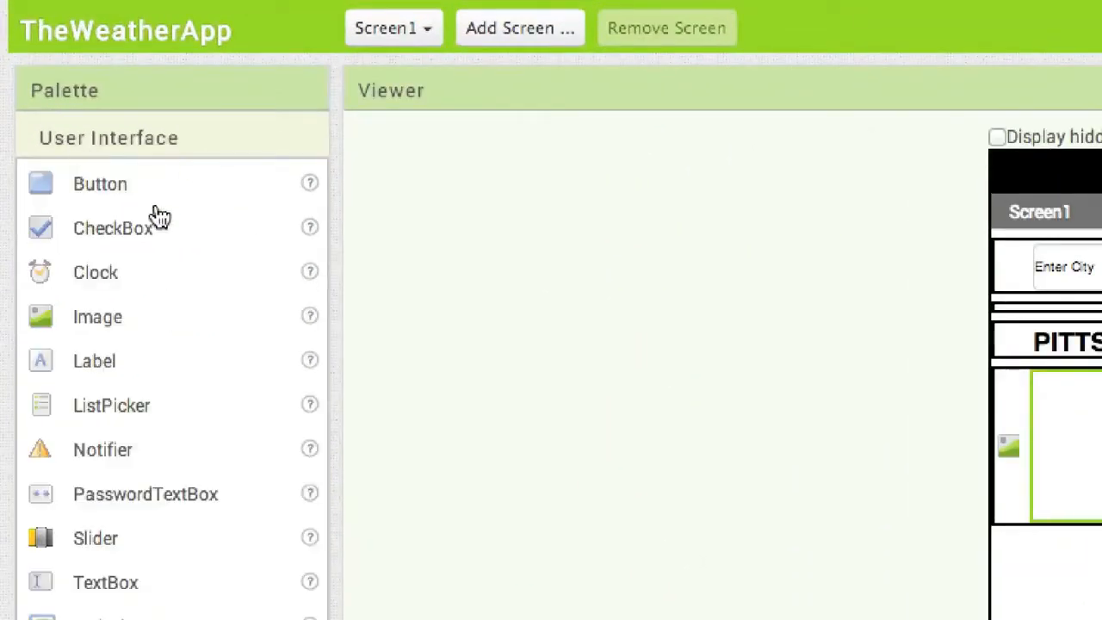
{"action": "left_click_drag", "start_coordinate": [94, 374], "coordinate": [1101, 465]}
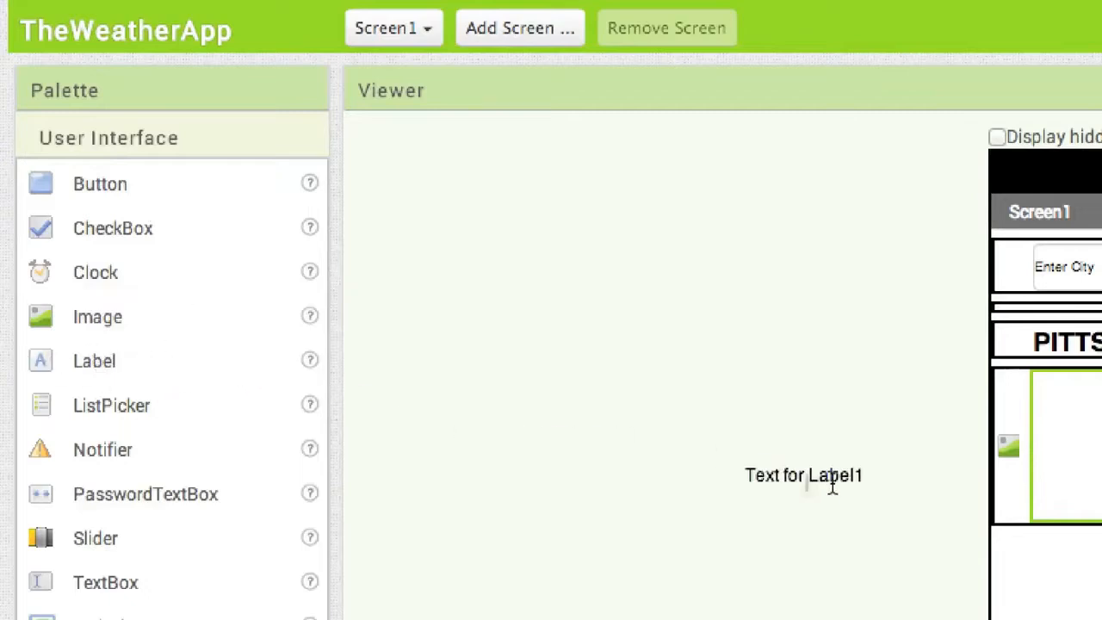
{"action": "left_click_drag", "start_coordinate": [901, 465], "coordinate": [675, 396]}
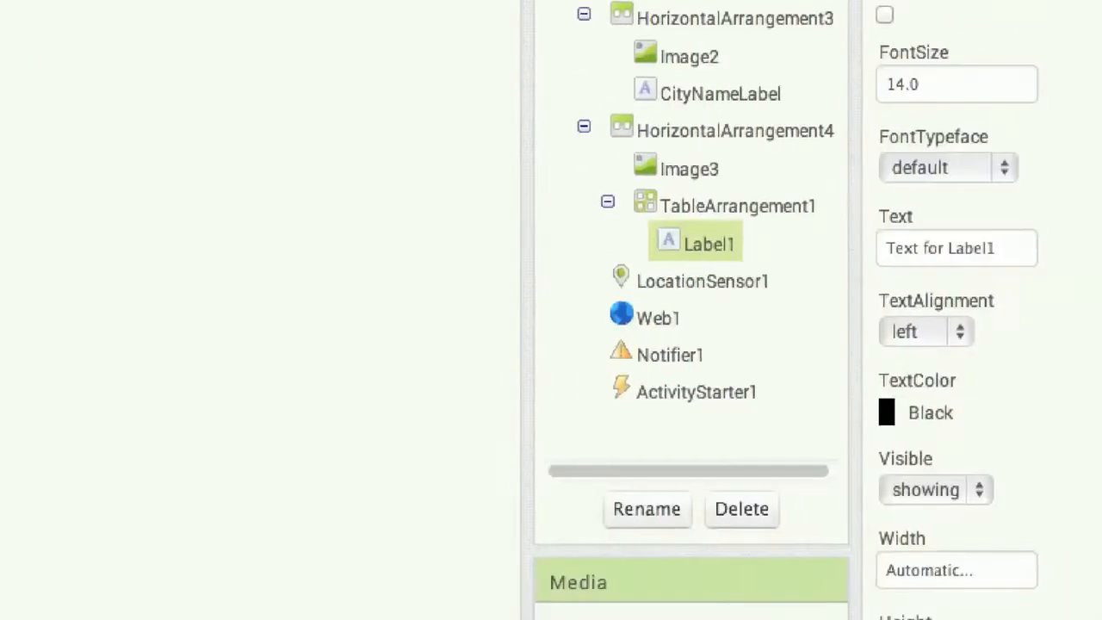
{"action": "left_click", "coordinate": [652, 394]}
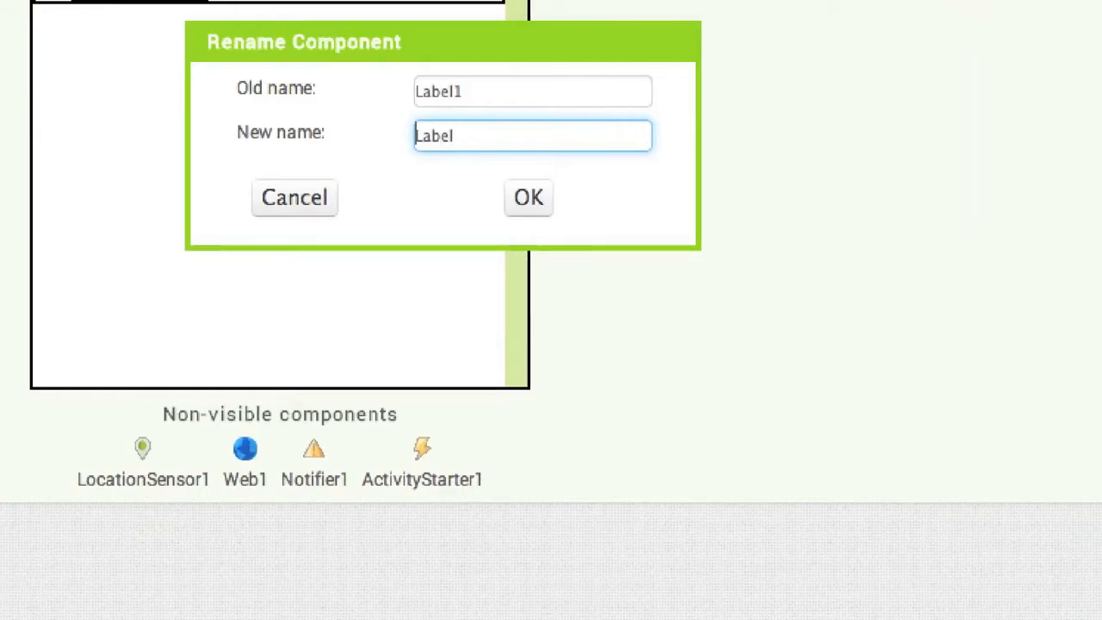
{"action": "type", "text": "CurrentTempLabel"}
{"action": "key", "text": "Return"}
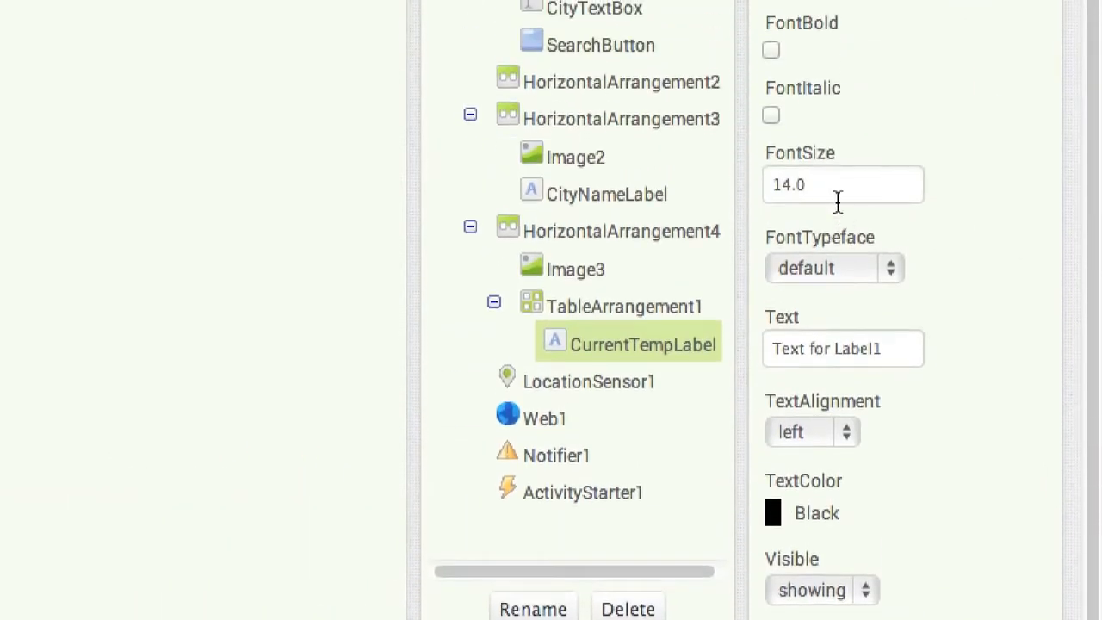
Set CurrentTempLabel's font size to 48 and its text to 37°
{"action": "left_click", "coordinate": [773, 185]}
{"action": "type", "text": "48"}
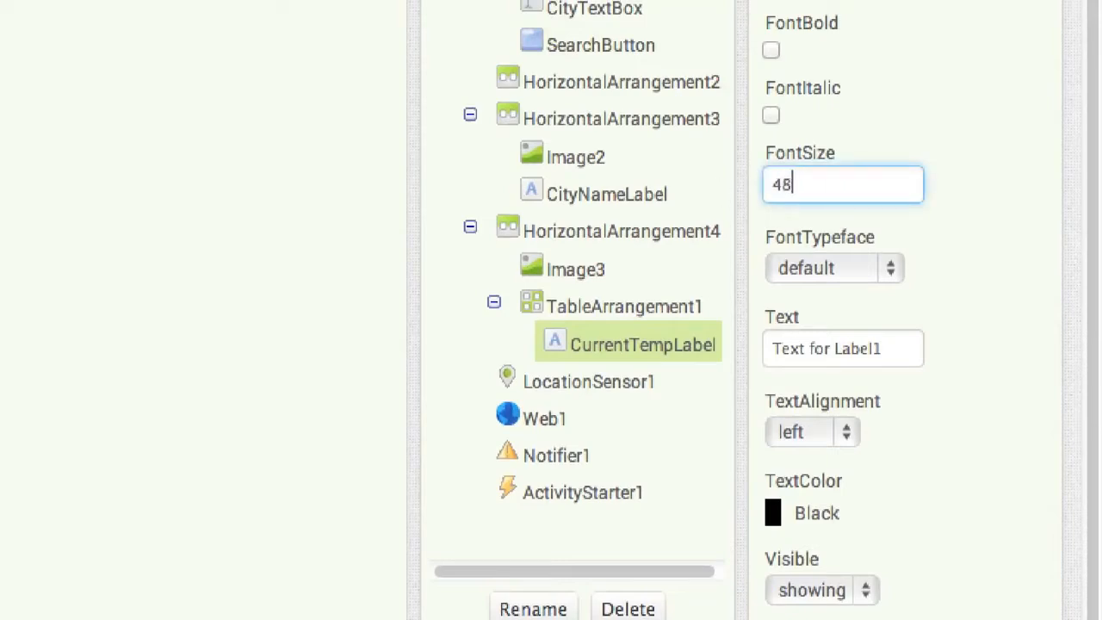
{"action": "left_click", "coordinate": [898, 348]}
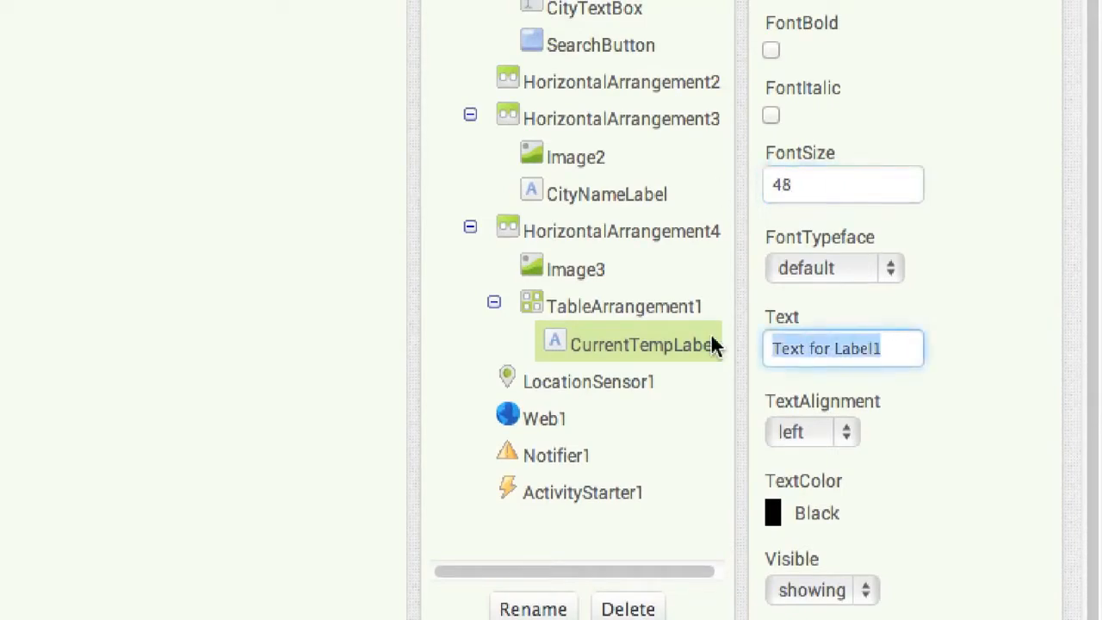
{"action": "type", "text": "37"}
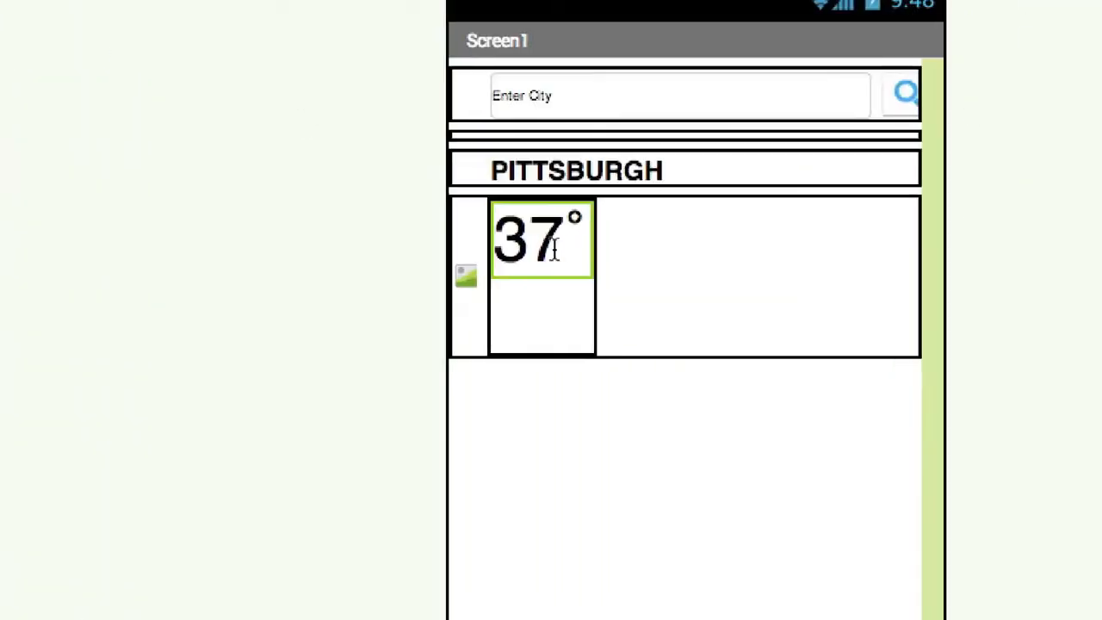
Add a Label below the 37° label in TableArrangement1 and rename it CurrentWeatherLabel
{"action": "left_click_drag", "start_coordinate": [42, 207], "coordinate": [1086, 331]}
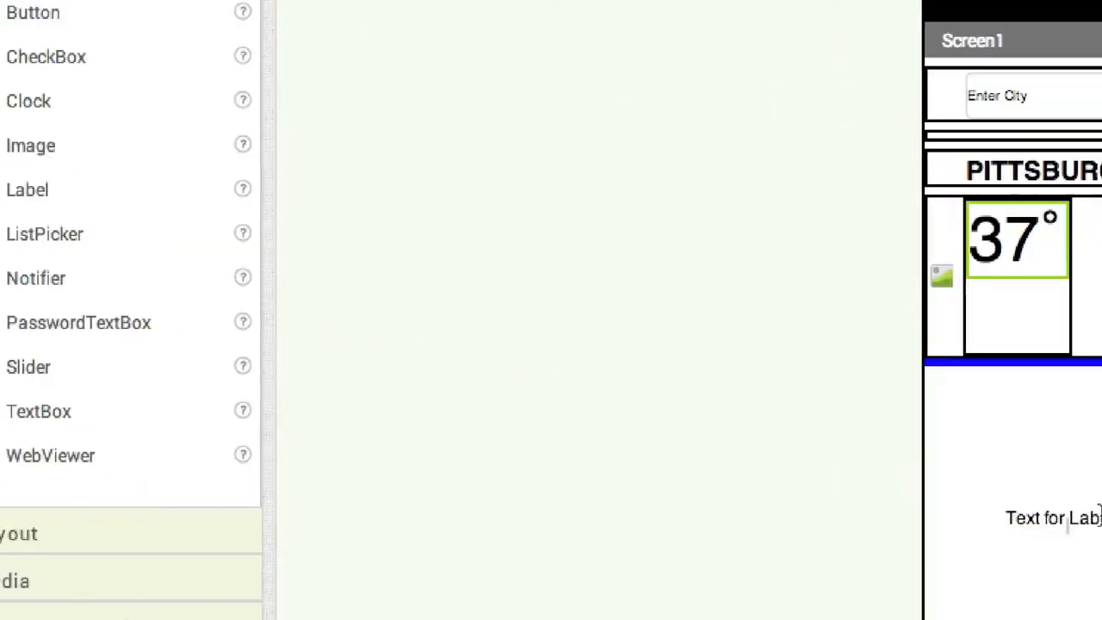
{"action": "mouse_move", "coordinate": [801, 330]}
{"action": "left_mouse_down"}
{"action": "mouse_move", "coordinate": [791, 314]}
{"action": "mouse_move", "coordinate": [802, 351]}
{"action": "left_mouse_up"}
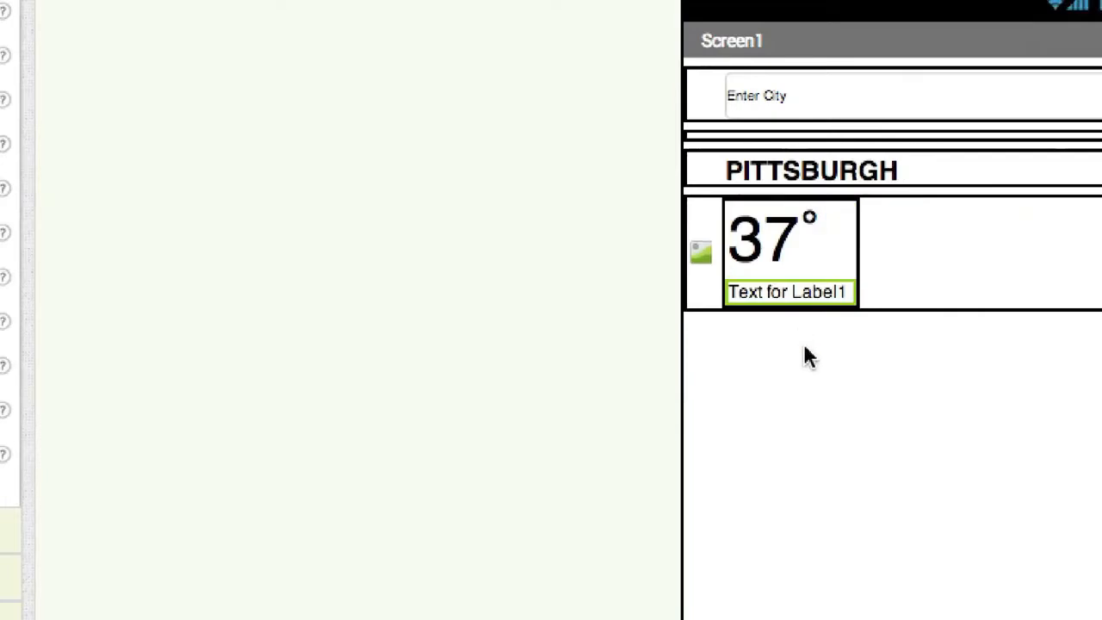
{"action": "left_click", "coordinate": [807, 415]}
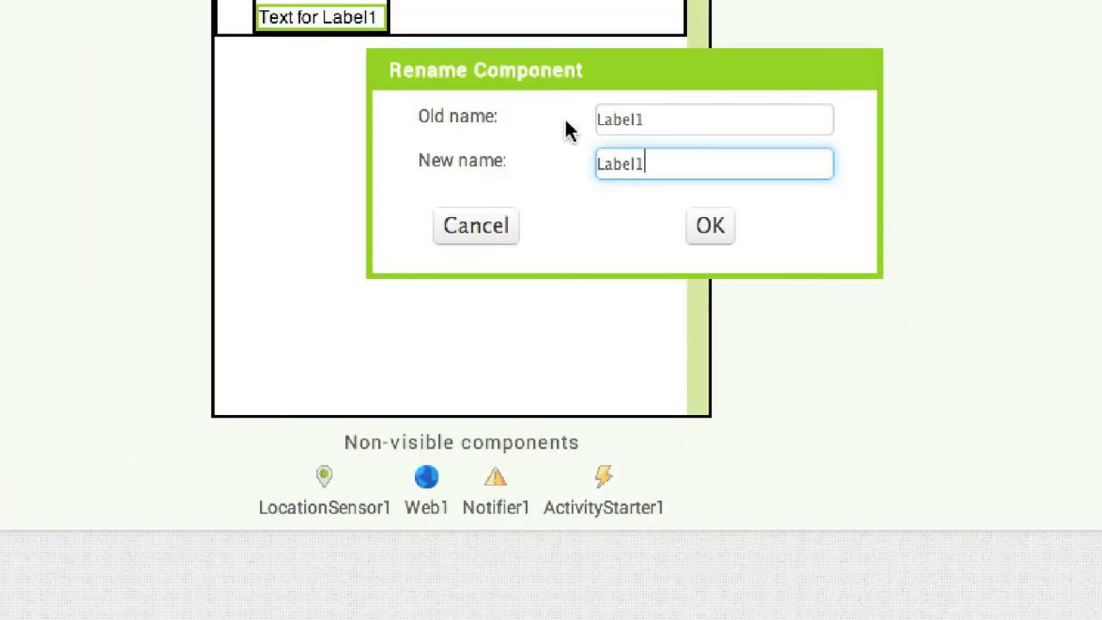
{"action": "key", "text": "BackSpace"}
{"action": "type", "text": "CurrentWeather"}
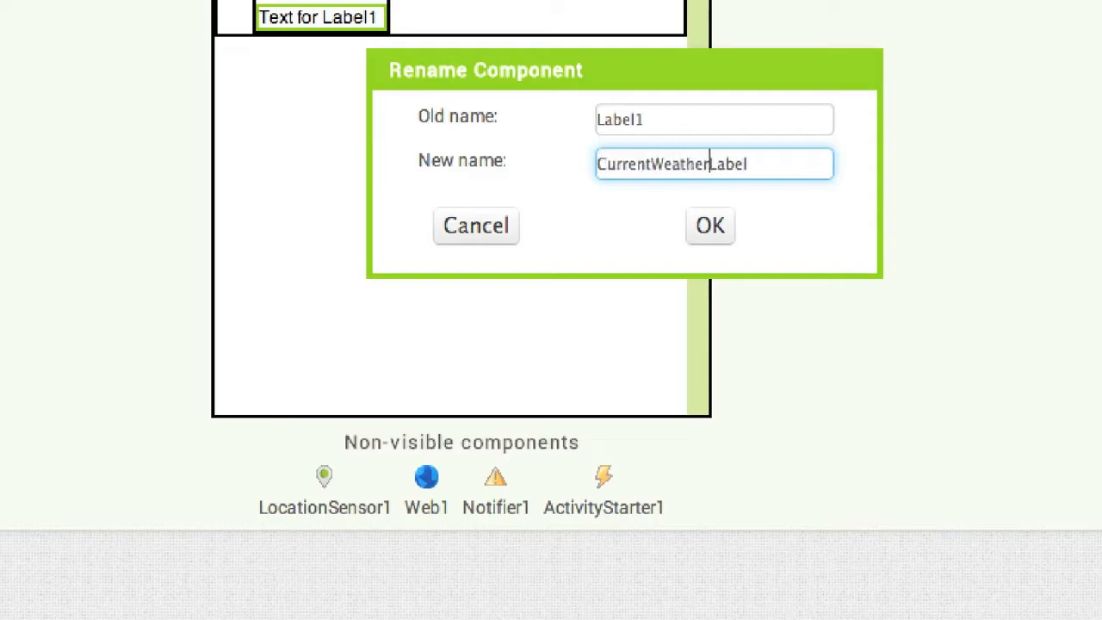
{"action": "key", "text": "Return"}
Set CurrentWeatherLabel's font size to 16 and its text to Chance of Rain
{"action": "left_click", "coordinate": [826, 229]}
{"action": "type", "text": "16"}
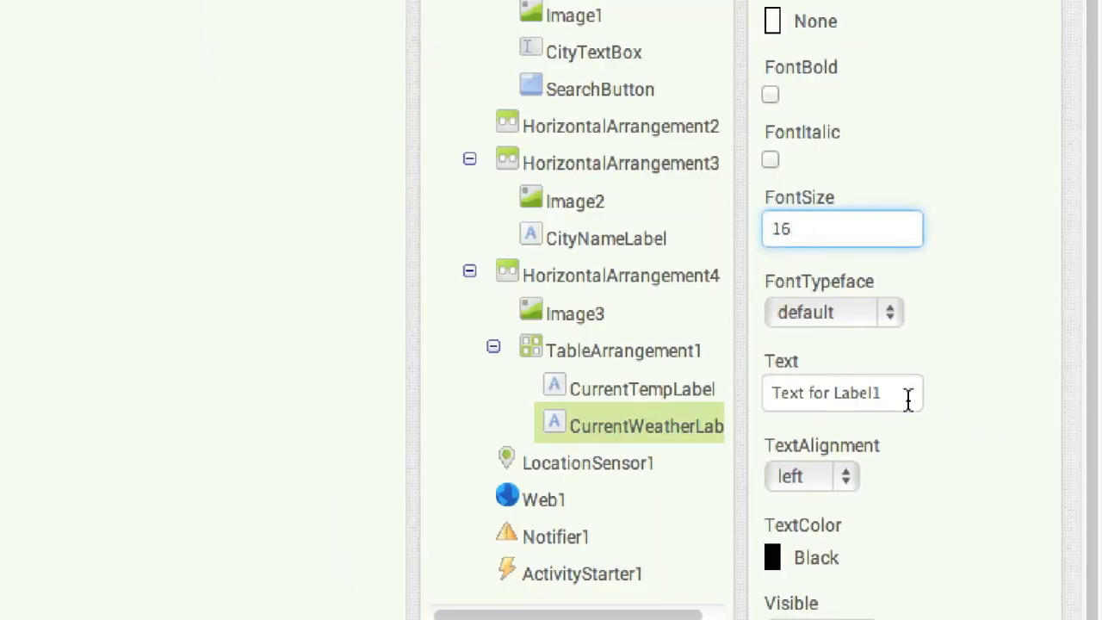
{"action": "left_click", "coordinate": [814, 387]}
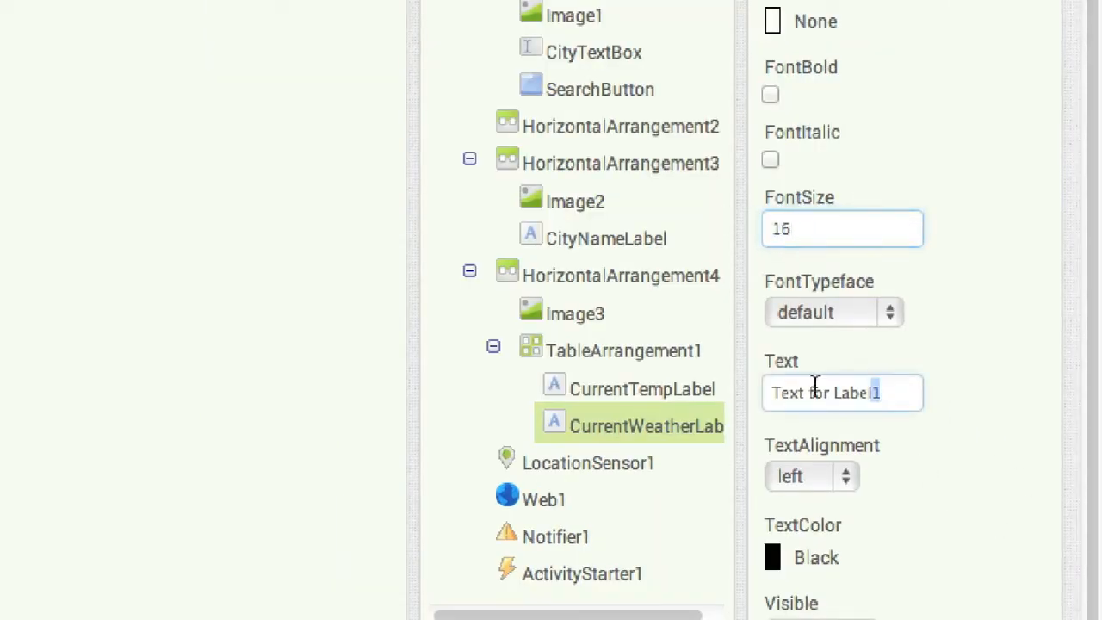
{"action": "type", "text": "Chance of Rain"}
{"action": "key", "text": "Return"}
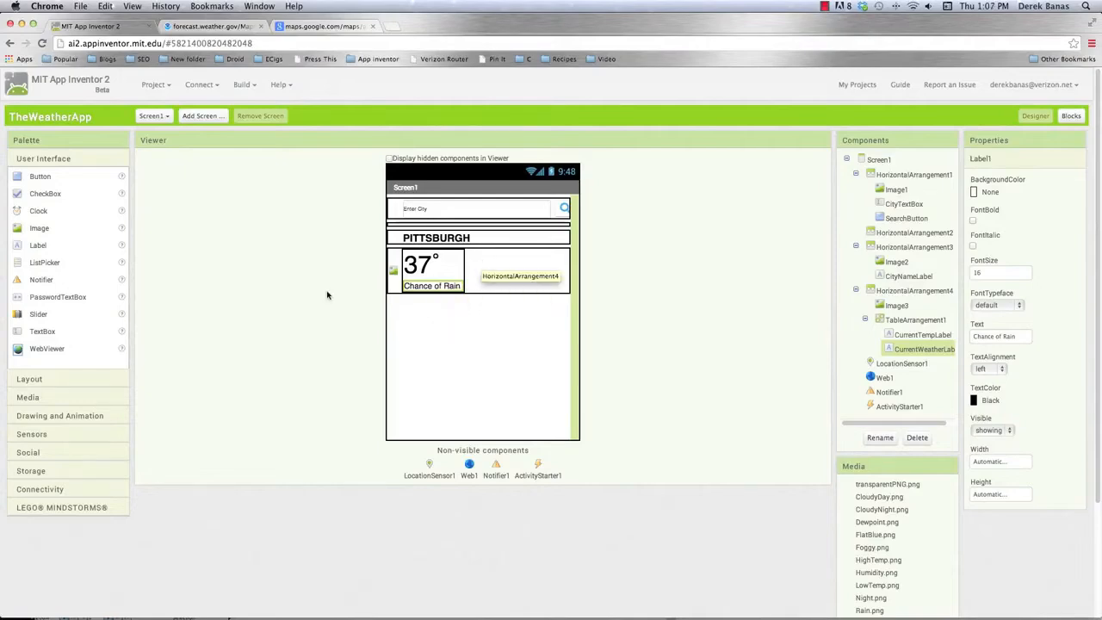
Add a HorizontalArrangement after TableArrangement1 inside HorizontalArrangement4 and set its width to 107 pixels
{"action": "left_click", "coordinate": [26, 380]}
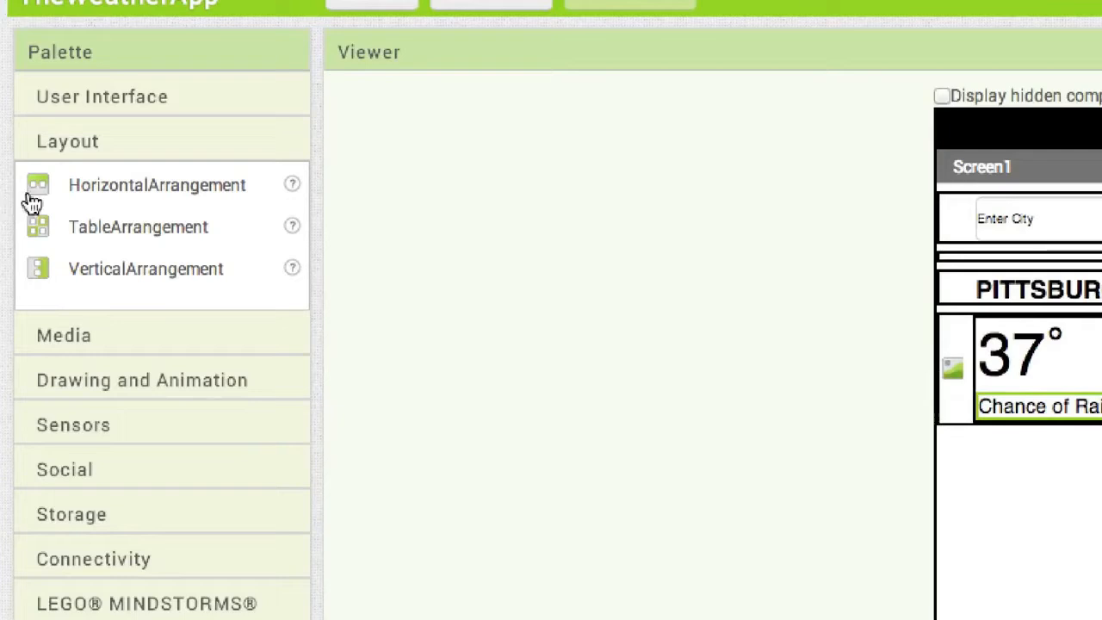
{"action": "left_click_drag", "start_coordinate": [17, 198], "coordinate": [419, 321]}
{"action": "left_click_drag", "start_coordinate": [1011, 490], "coordinate": [774, 396]}
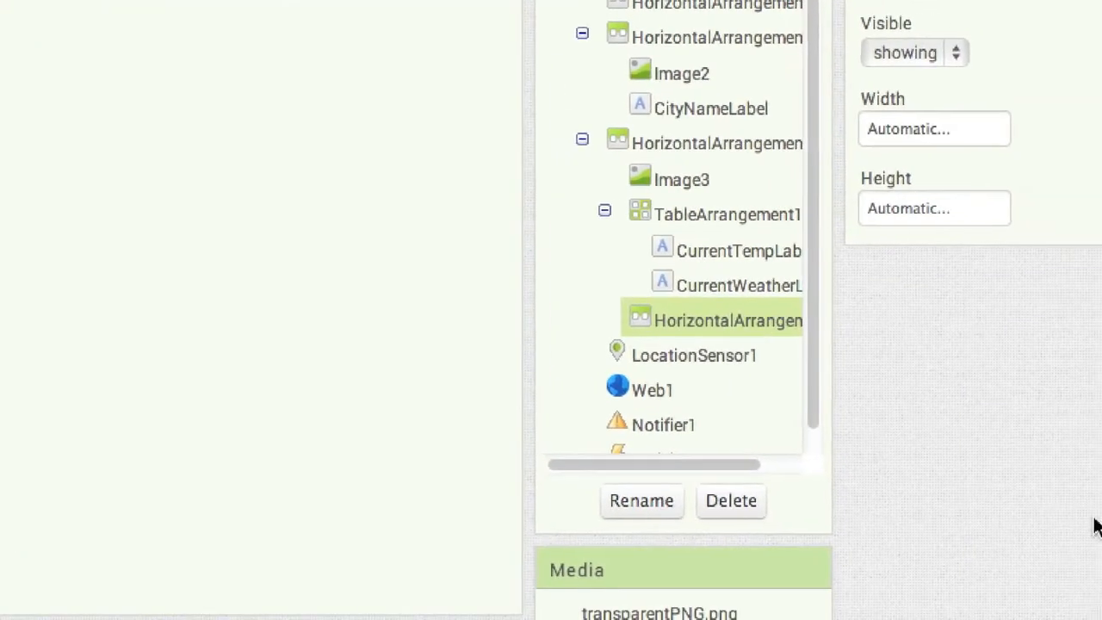
{"action": "left_click", "coordinate": [865, 129]}
{"action": "left_click", "coordinate": [839, 182]}
{"action": "type", "text": "107"}
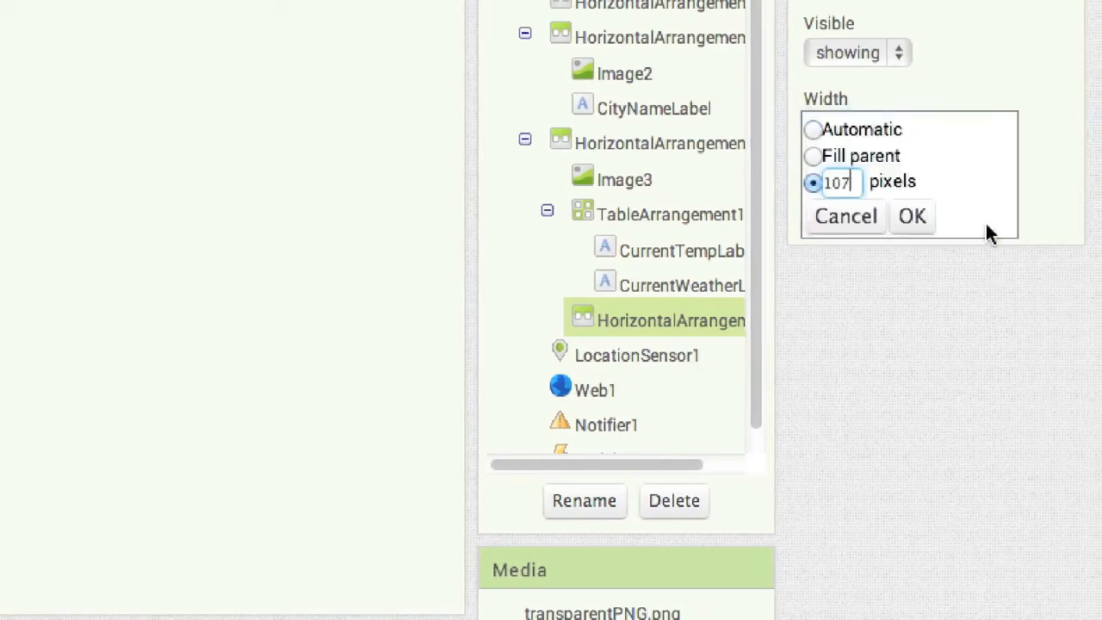
{"action": "left_click", "coordinate": [912, 216]}
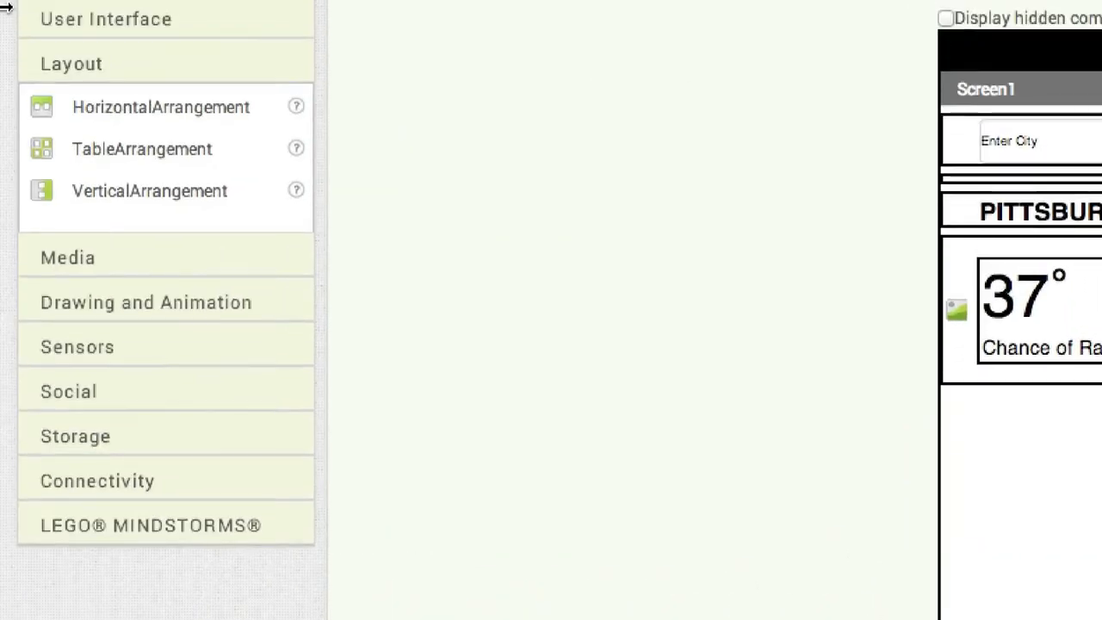
Add an Image inside the 107-pixel-wide HorizontalArrangement beside the temperature table
{"action": "left_click", "coordinate": [81, 23]}
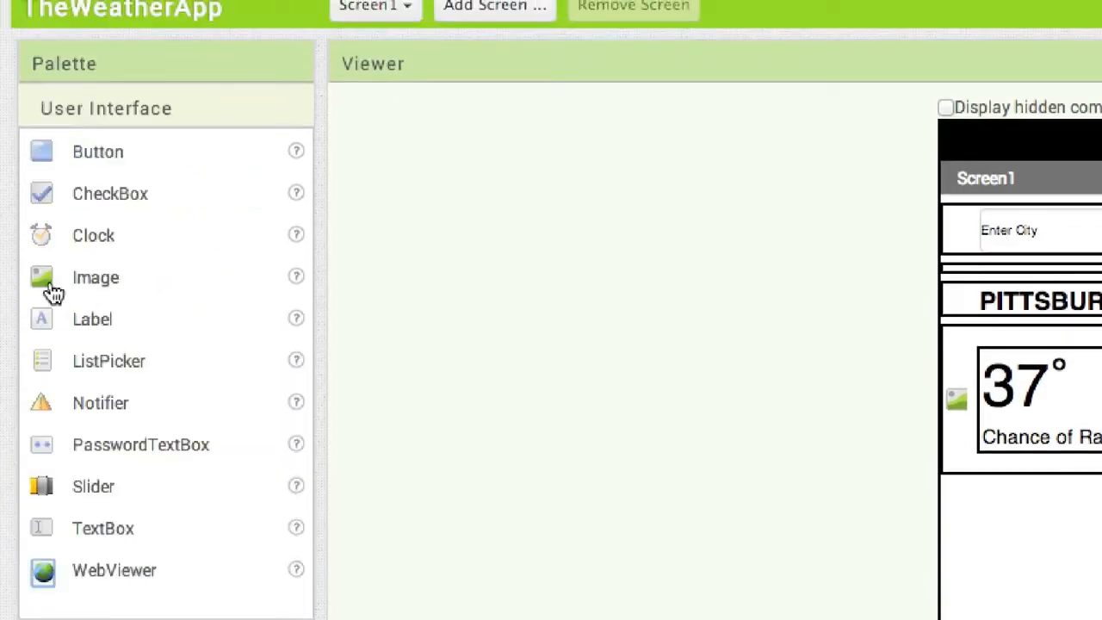
{"action": "left_click_drag", "start_coordinate": [53, 293], "coordinate": [1101, 424]}
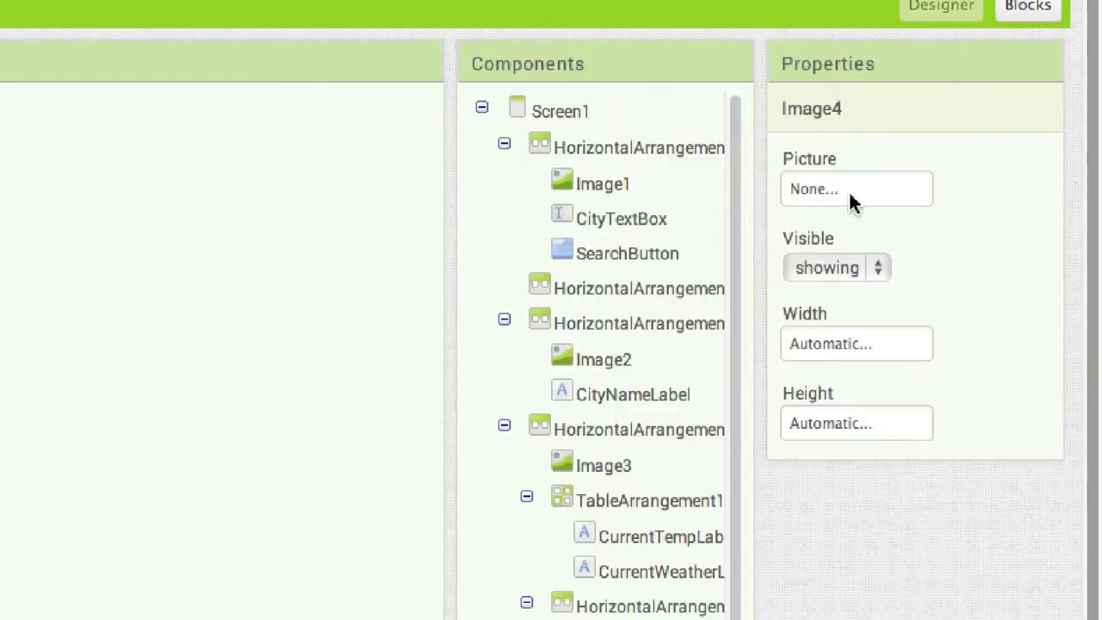
Set Image4's picture to Rain.png
{"action": "left_click", "coordinate": [839, 182]}
{"action": "scroll", "coordinate": [893, 327], "scroll_direction": "down", "scroll_amount": 3}
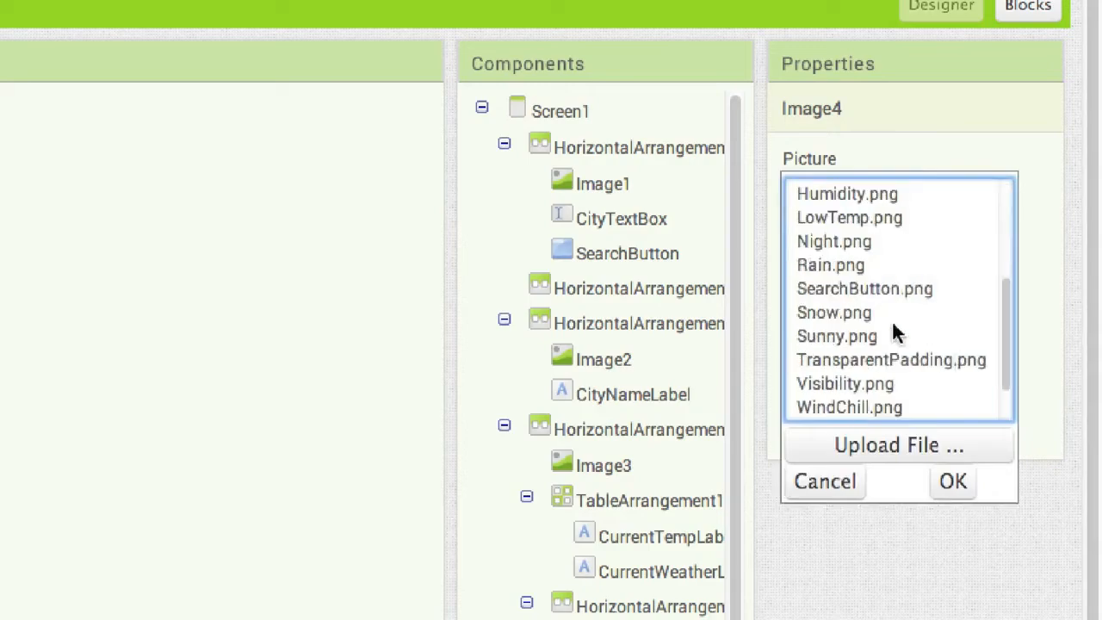
{"action": "left_click", "coordinate": [830, 263]}
{"action": "left_click", "coordinate": [953, 481]}
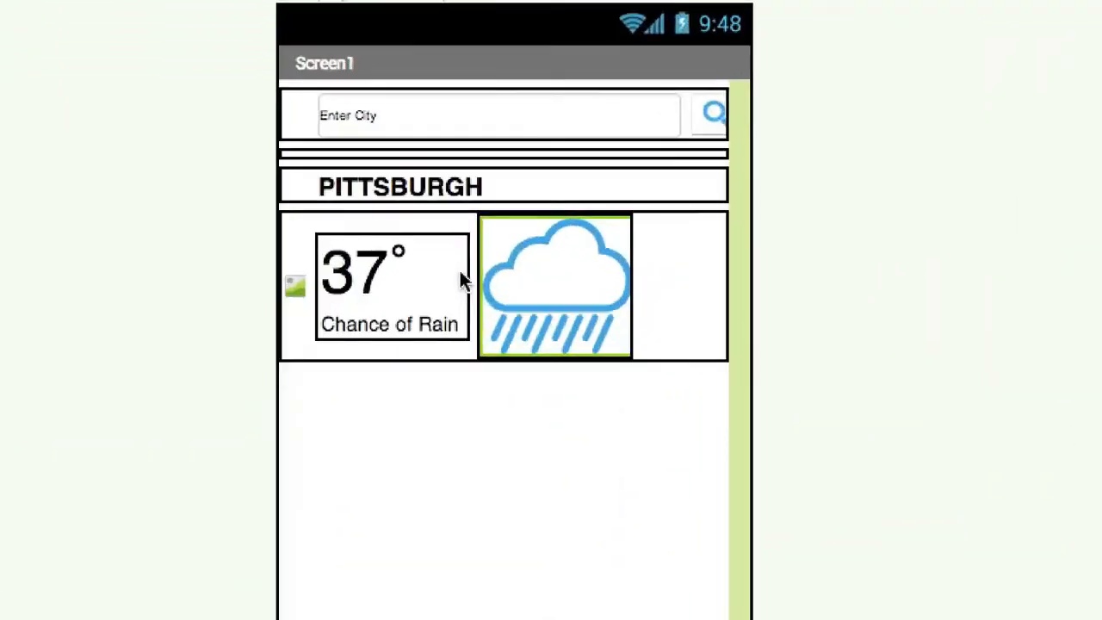
Set TableArrangement1's width to 167 pixels
{"action": "left_click", "coordinate": [921, 319]}
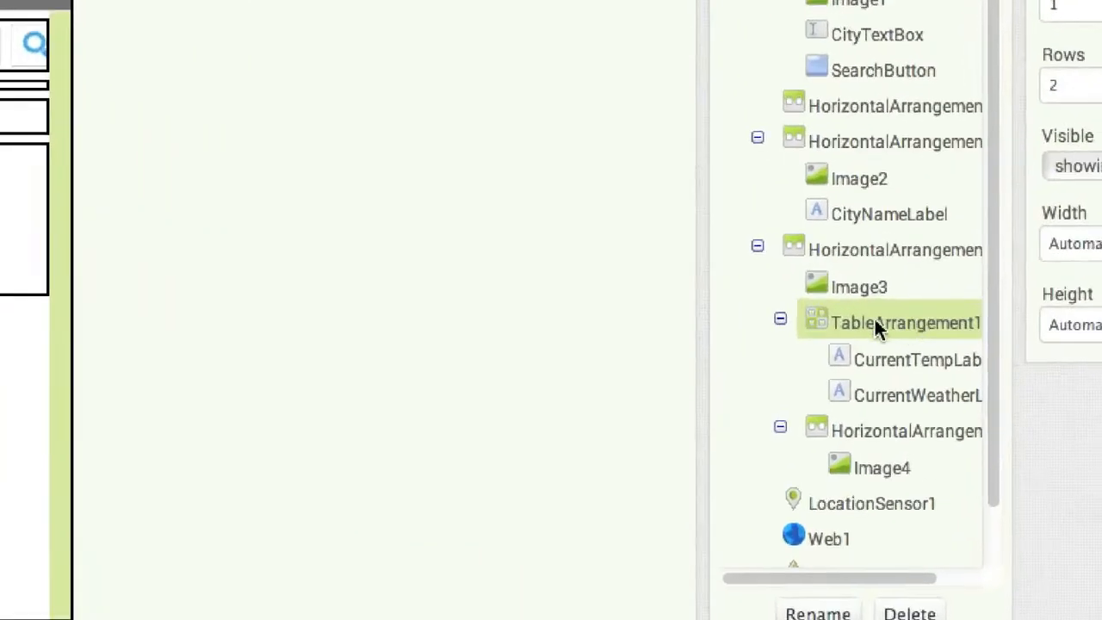
{"action": "left_click", "coordinate": [844, 243]}
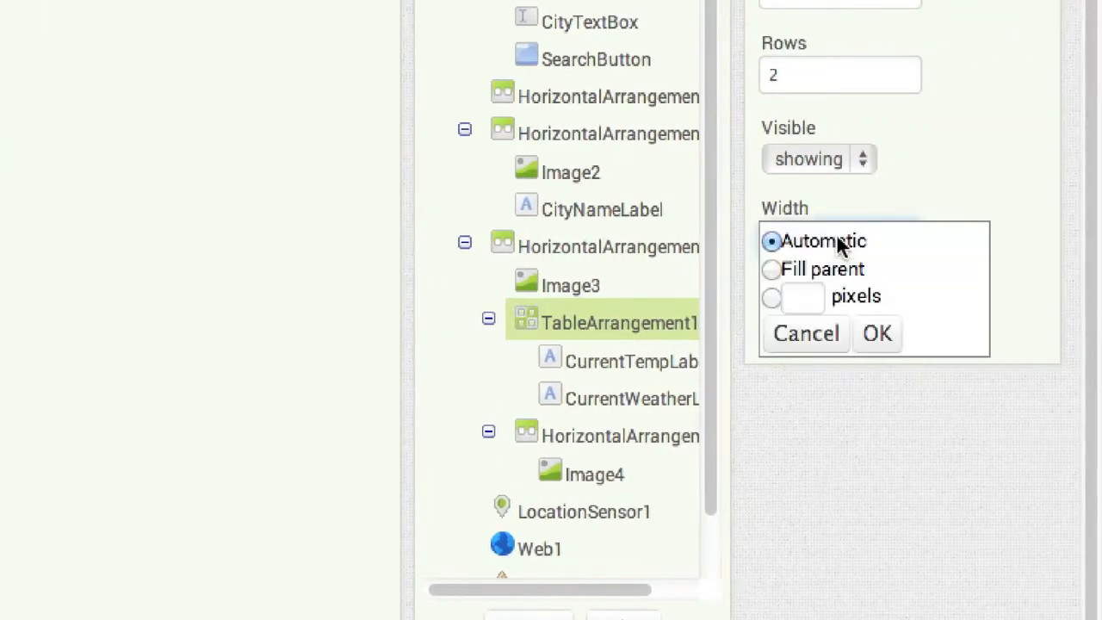
{"action": "left_click", "coordinate": [800, 298]}
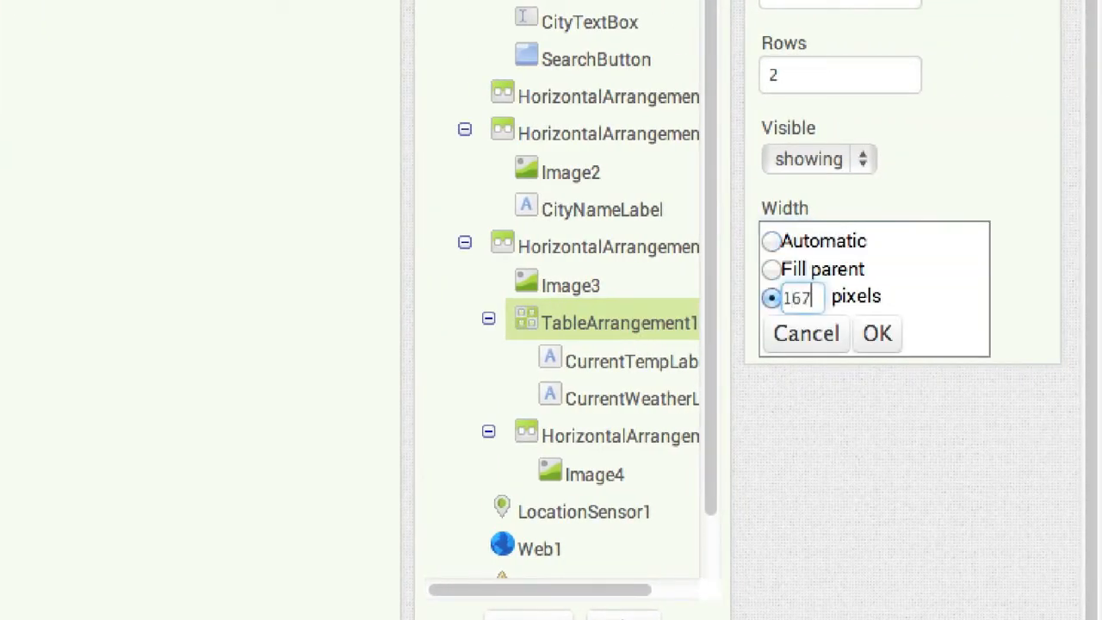
{"action": "type", "text": "167"}
{"action": "key", "text": "Return"}
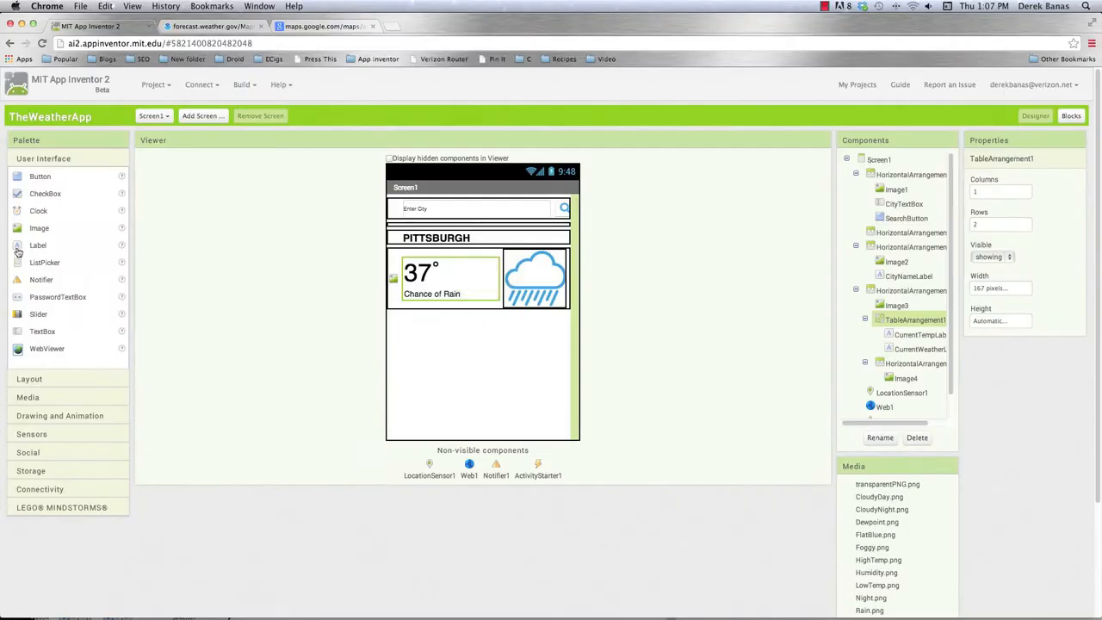
Add a HorizontalArrangement below the current temperature row, set its width to Fill parent and open its height setting
{"action": "left_click", "coordinate": [28, 380]}
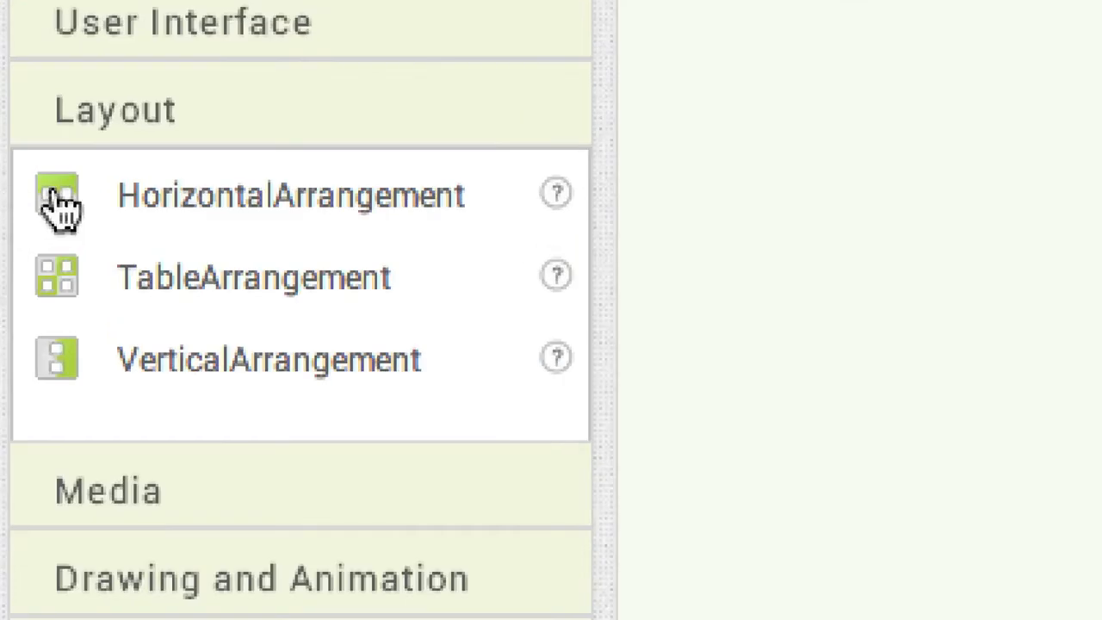
{"action": "left_click_drag", "start_coordinate": [18, 198], "coordinate": [498, 289]}
{"action": "left_click_drag", "start_coordinate": [1082, 615], "coordinate": [723, 280]}
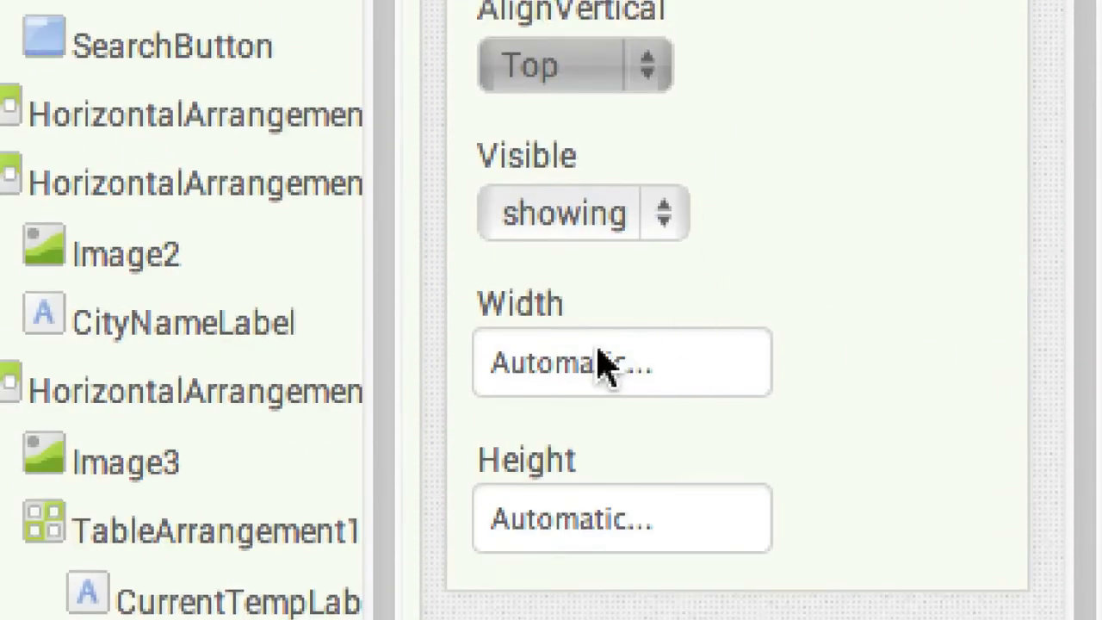
{"action": "left_click", "coordinate": [592, 354]}
{"action": "left_click", "coordinate": [570, 415]}
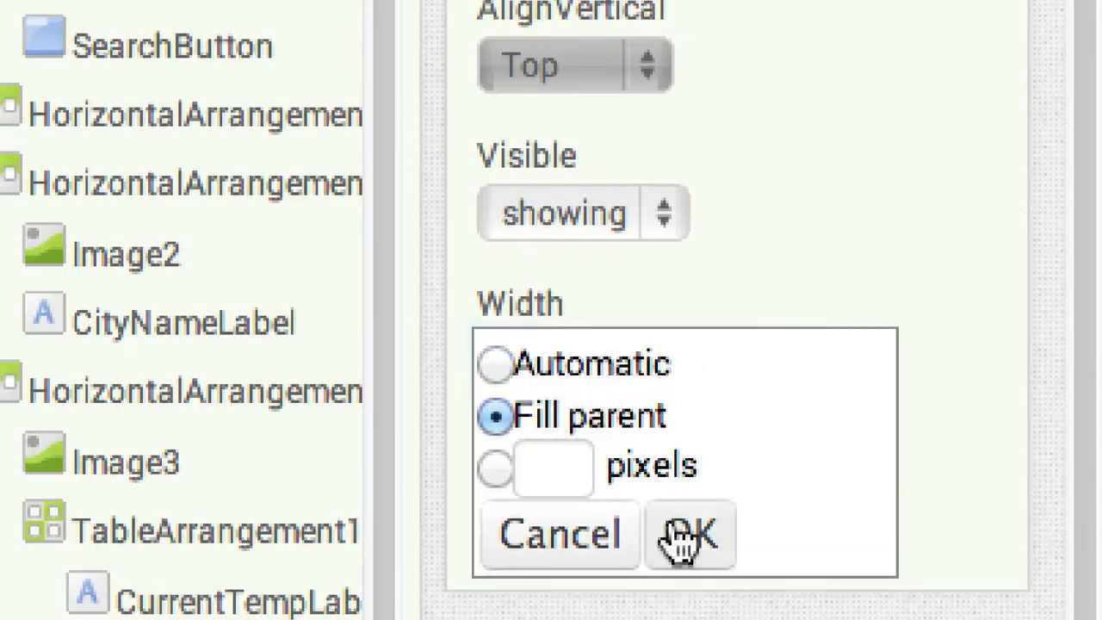
{"action": "left_click", "coordinate": [684, 538]}
{"action": "left_click", "coordinate": [524, 524]}
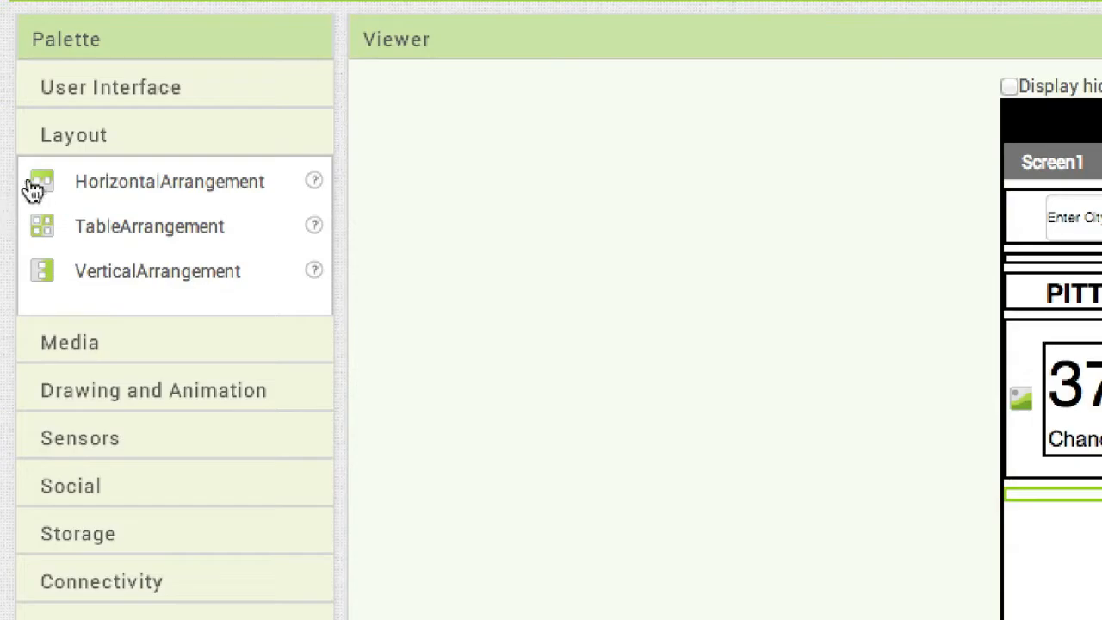
Add another HorizontalArrangement below the thin spacer row and place an Image inside it
{"action": "left_click_drag", "start_coordinate": [33, 189], "coordinate": [1101, 619]}
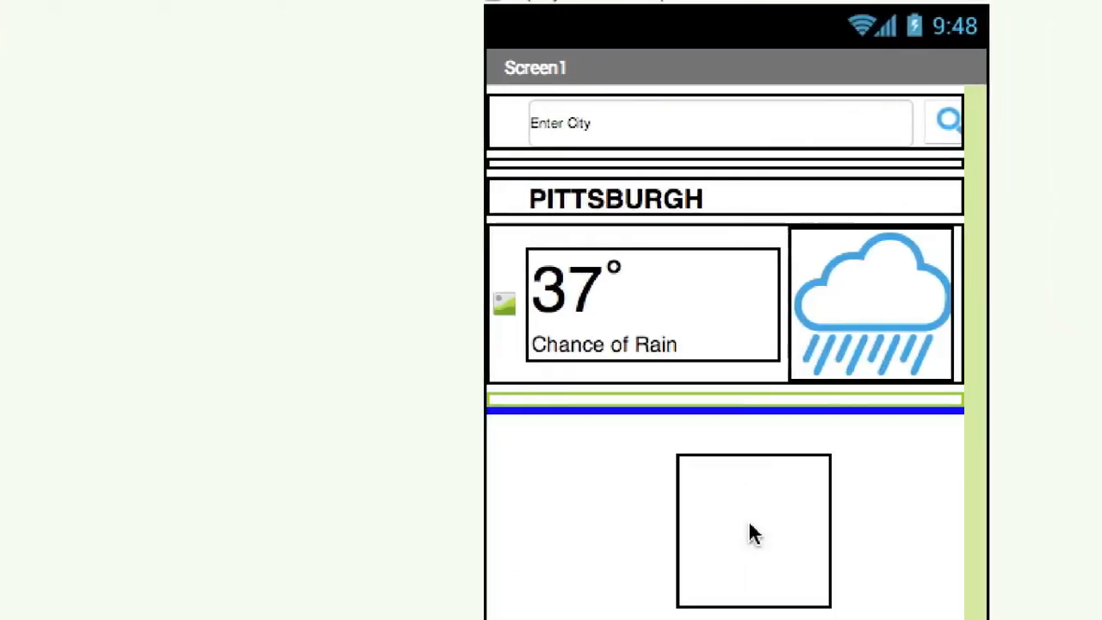
{"action": "left_click_drag", "start_coordinate": [749, 534], "coordinate": [755, 527]}
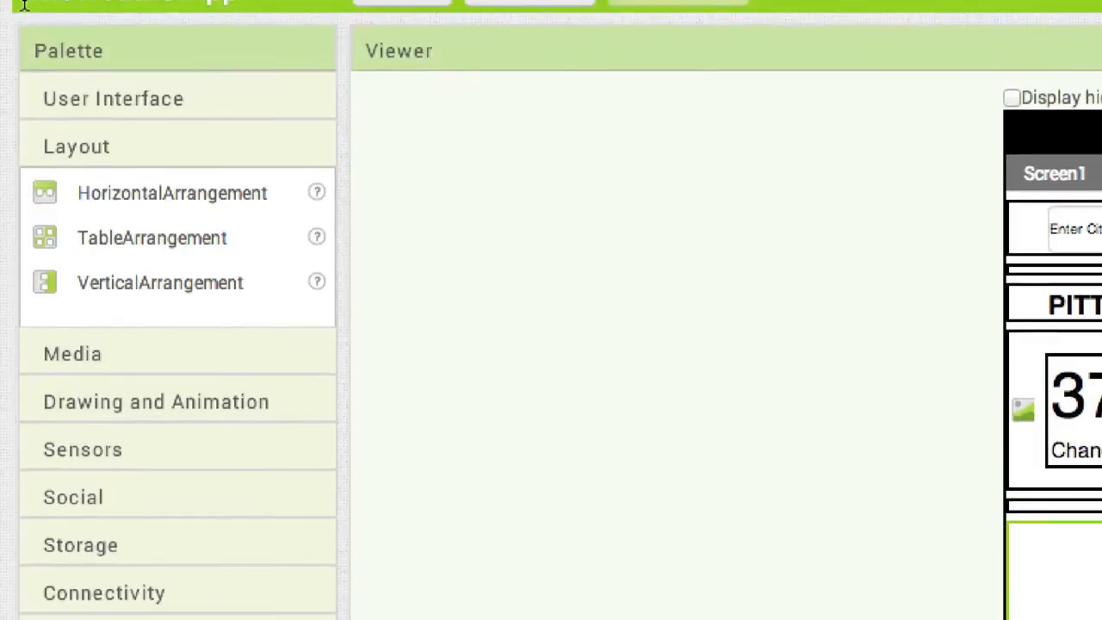
{"action": "left_click", "coordinate": [43, 98]}
{"action": "left_click_drag", "start_coordinate": [47, 293], "coordinate": [1024, 170]}
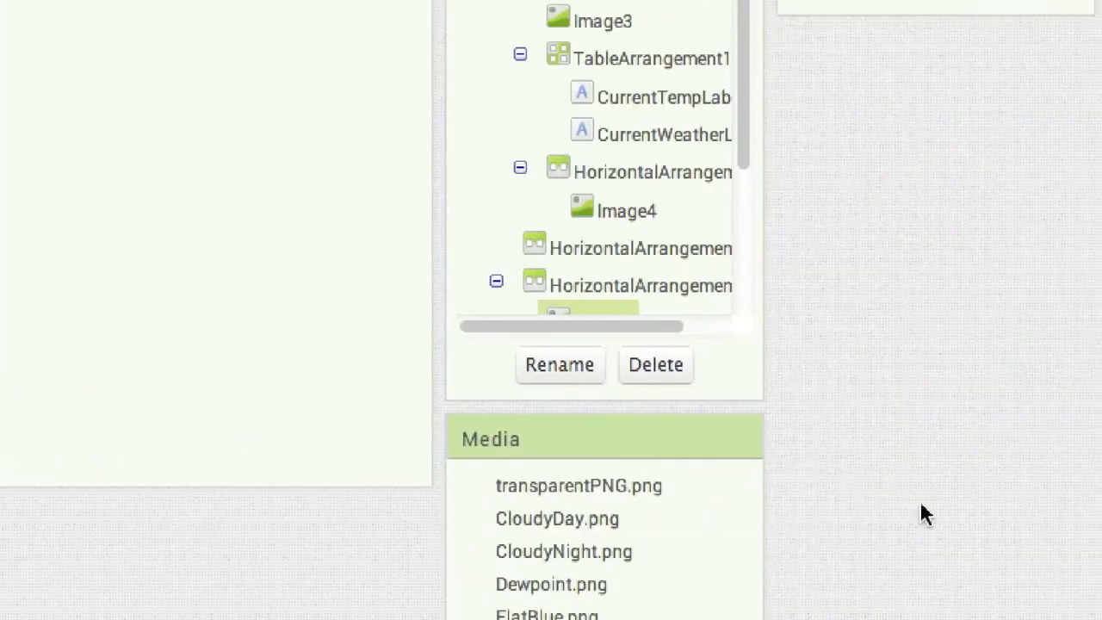
Set Image5's width to 15 pixels
{"action": "left_click", "coordinate": [812, 255]}
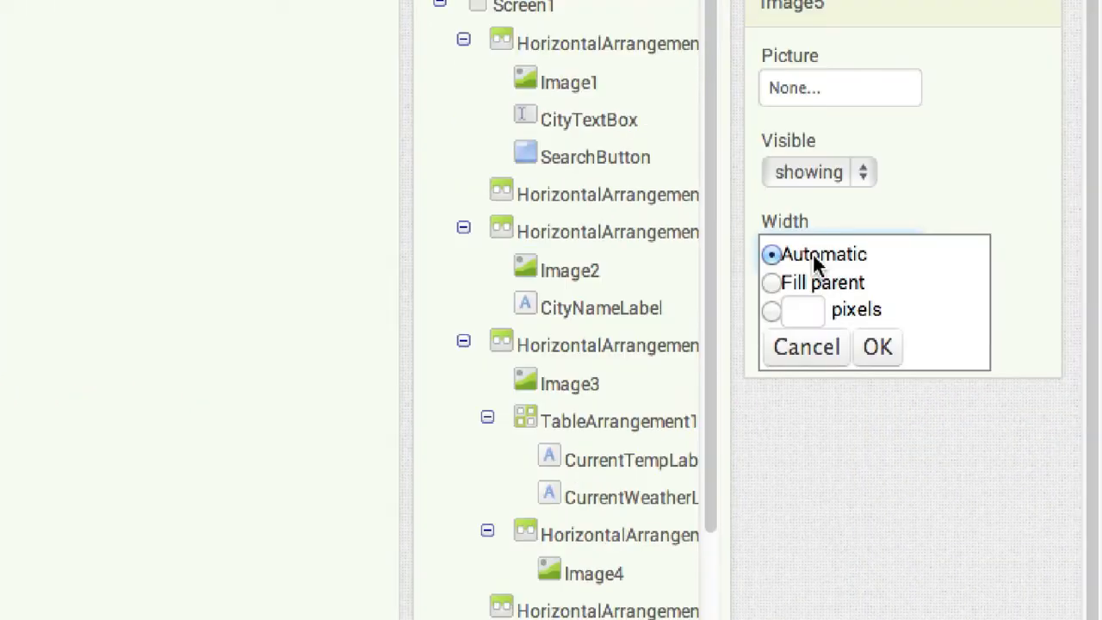
{"action": "left_click", "coordinate": [797, 314]}
{"action": "type", "text": "15"}
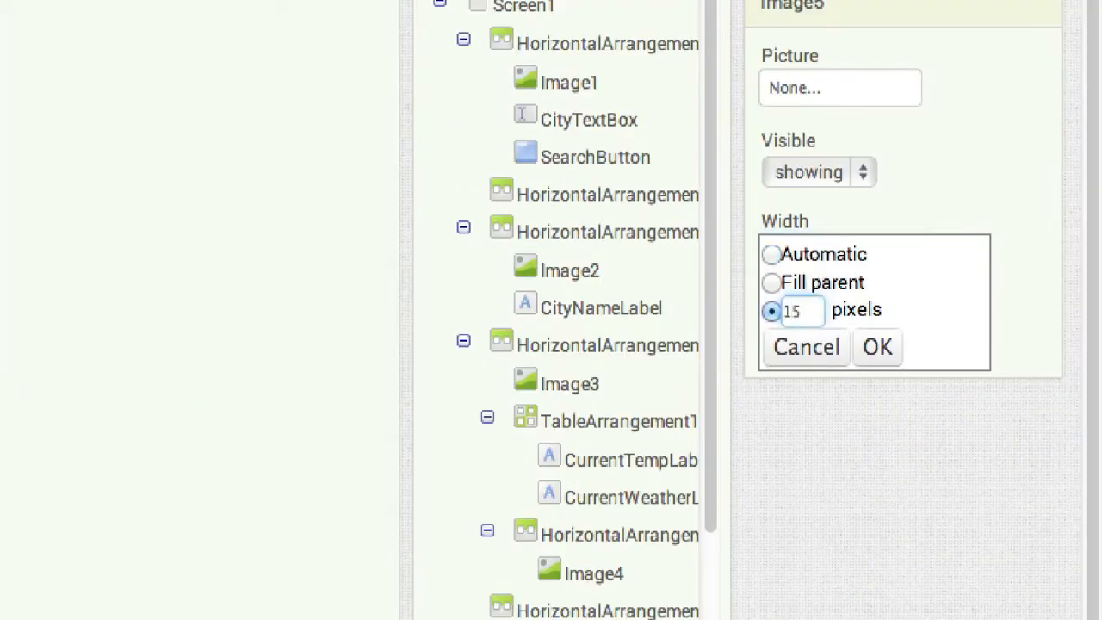
{"action": "left_click", "coordinate": [900, 351]}
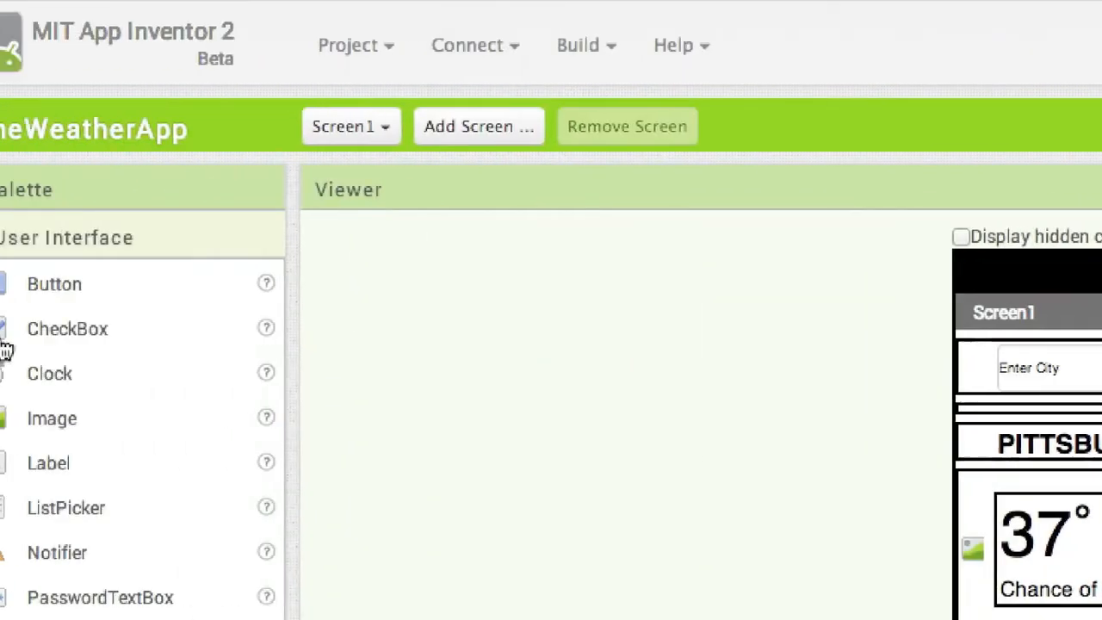
Add a Label beside Image5 and rename it CurrentWeatherReportLabel
{"action": "left_click_drag", "start_coordinate": [10, 462], "coordinate": [1067, 619]}
{"action": "left_click_drag", "start_coordinate": [921, 362], "coordinate": [905, 364]}
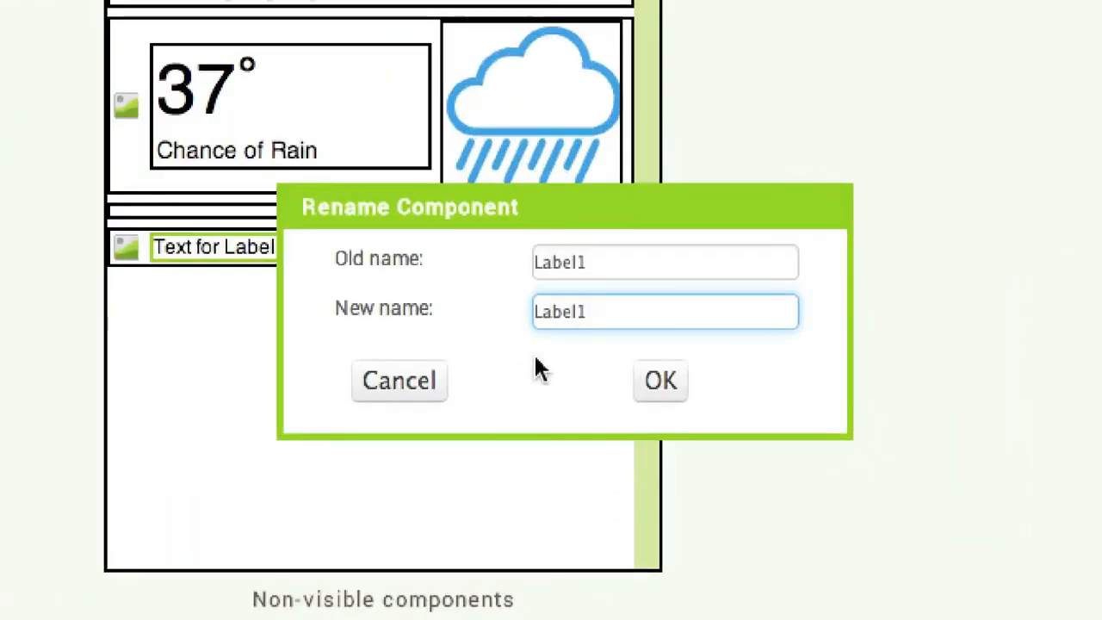
{"action": "key", "text": "BackSpace"}
{"action": "key", "text": "Home"}
{"action": "type", "text": "CurrentWeatherReport"}
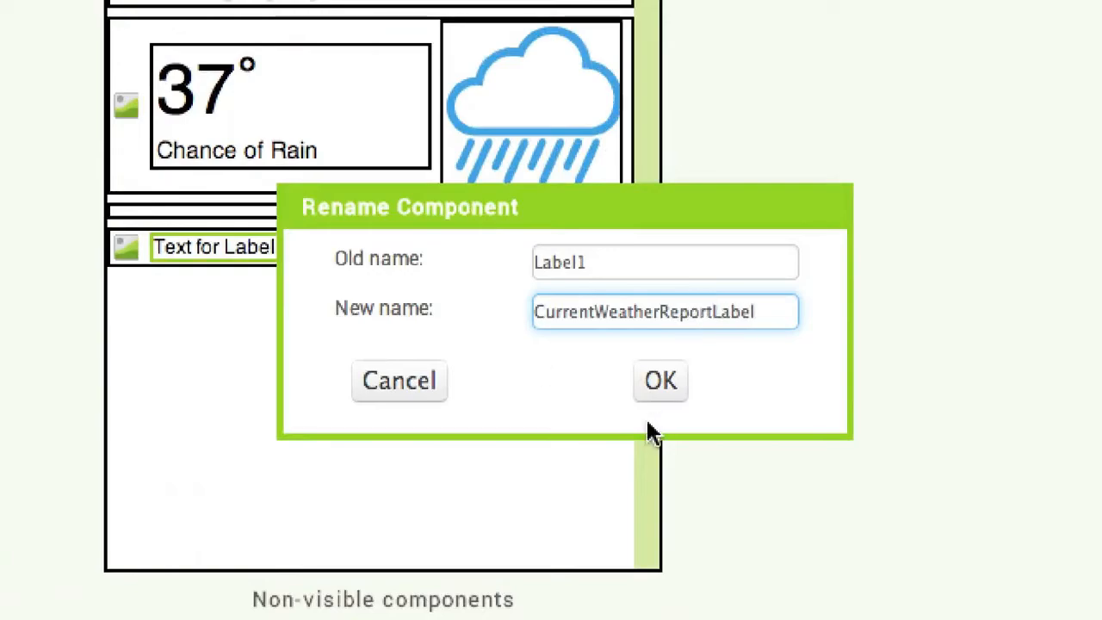
{"action": "left_click", "coordinate": [660, 385]}
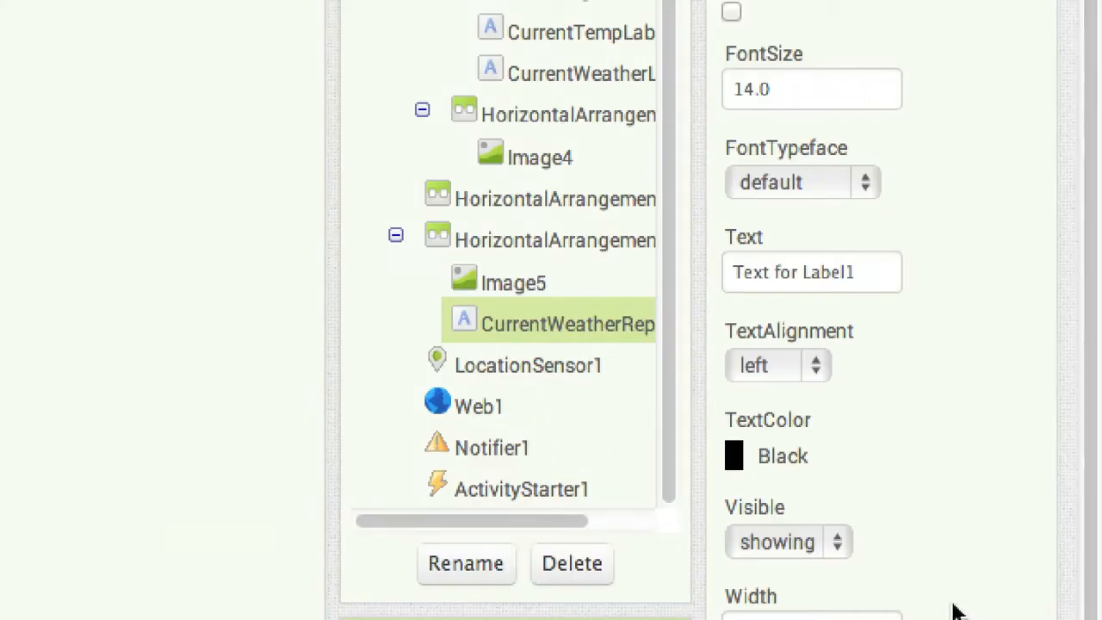
Set CurrentWeatherReportLabel's width to Fill parent and its text to the light snow forecast paragraph copied from WeatherAppVectorArt.pdf in Illustrator
{"action": "scroll", "coordinate": [955, 611], "scroll_direction": "down", "scroll_amount": 3}
{"action": "left_click", "coordinate": [779, 397]}
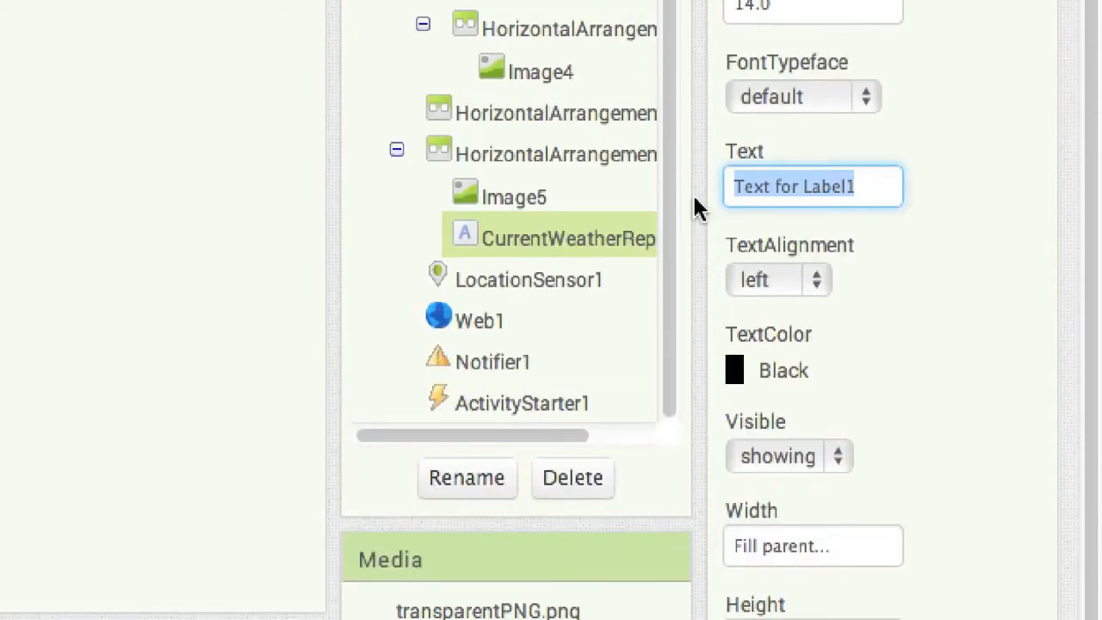
{"action": "type", "text": "C"}
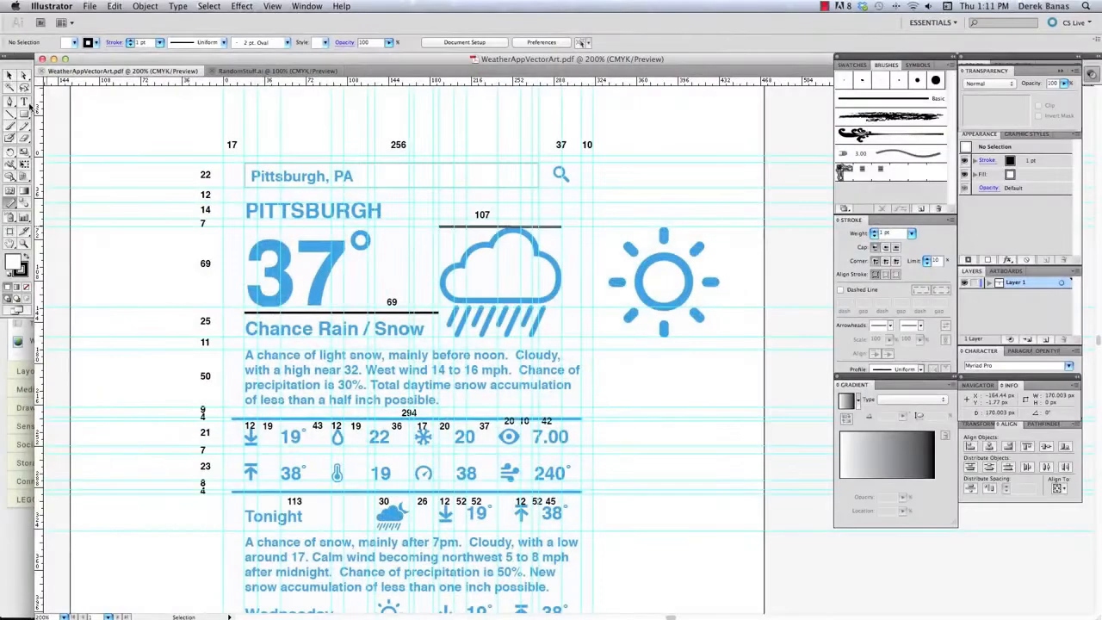
{"action": "left_click", "coordinate": [24, 101]}
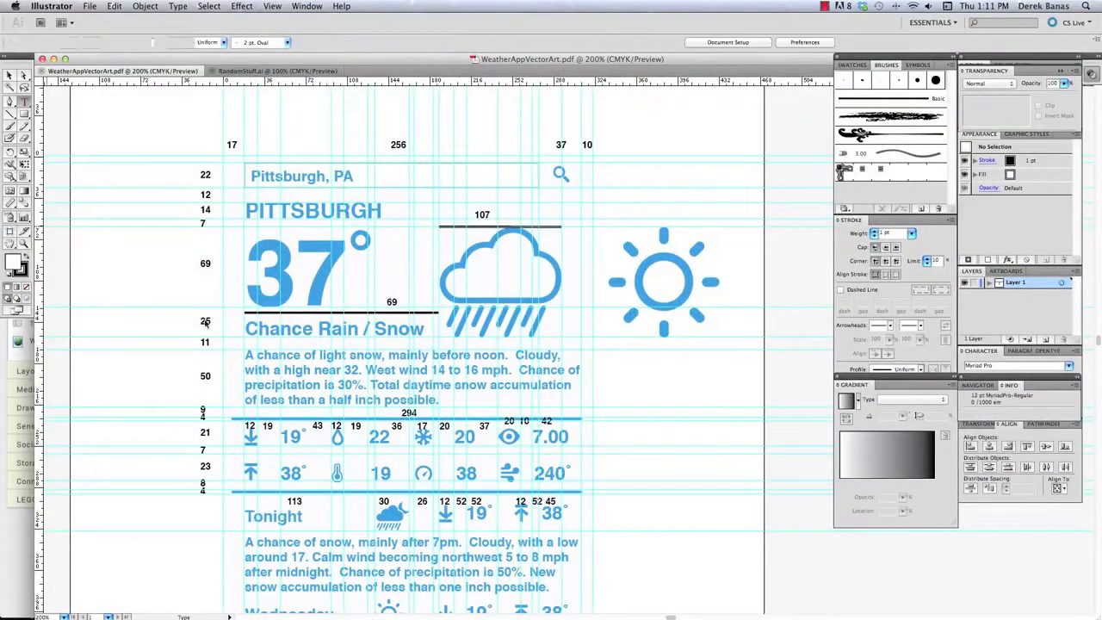
{"action": "left_click_drag", "start_coordinate": [312, 370], "coordinate": [434, 400]}
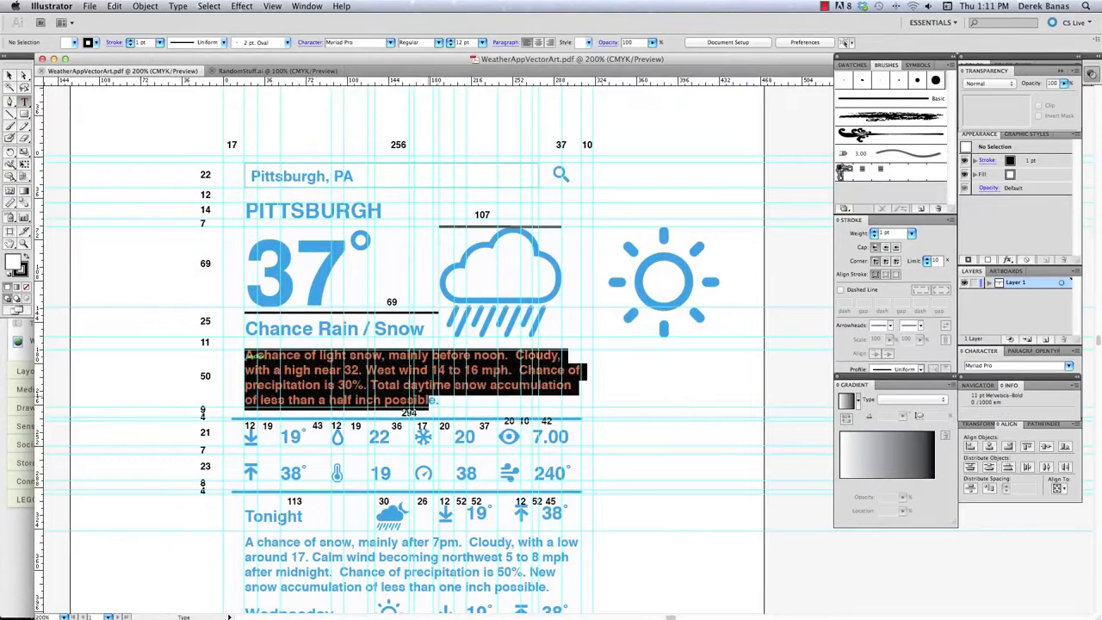
{"action": "mouse_move", "coordinate": [397, 604]}
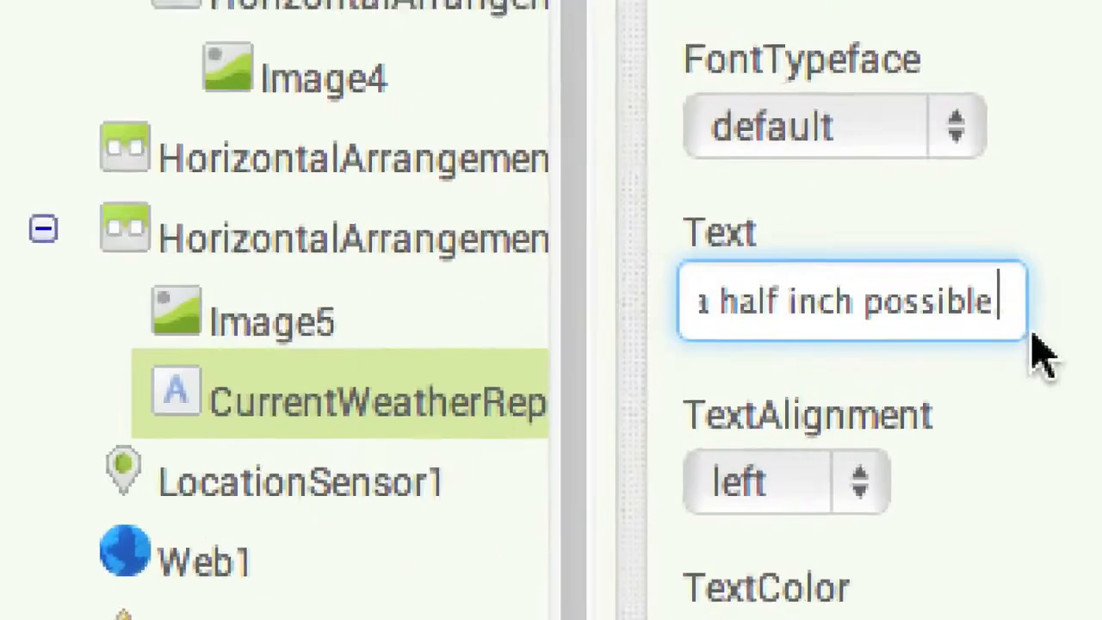
{"action": "key", "text": "Return"}
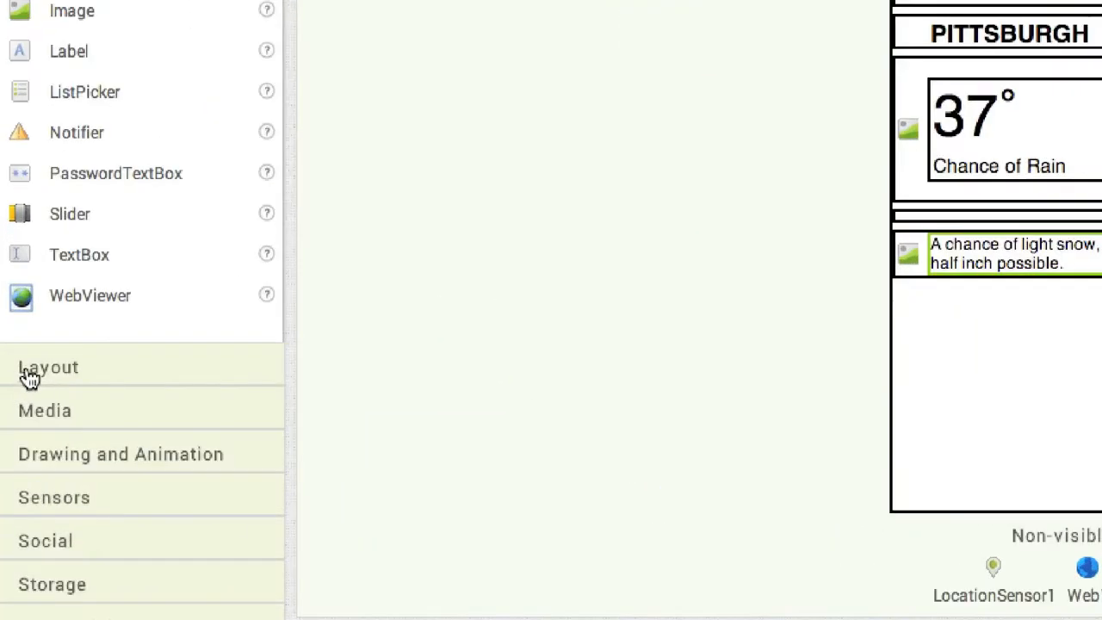
Add a HorizontalArrangement below the weather report row with width Fill parent and height 6 pixels
{"action": "left_click", "coordinate": [22, 375]}
{"action": "left_click_drag", "start_coordinate": [20, 0], "coordinate": [984, 361]}
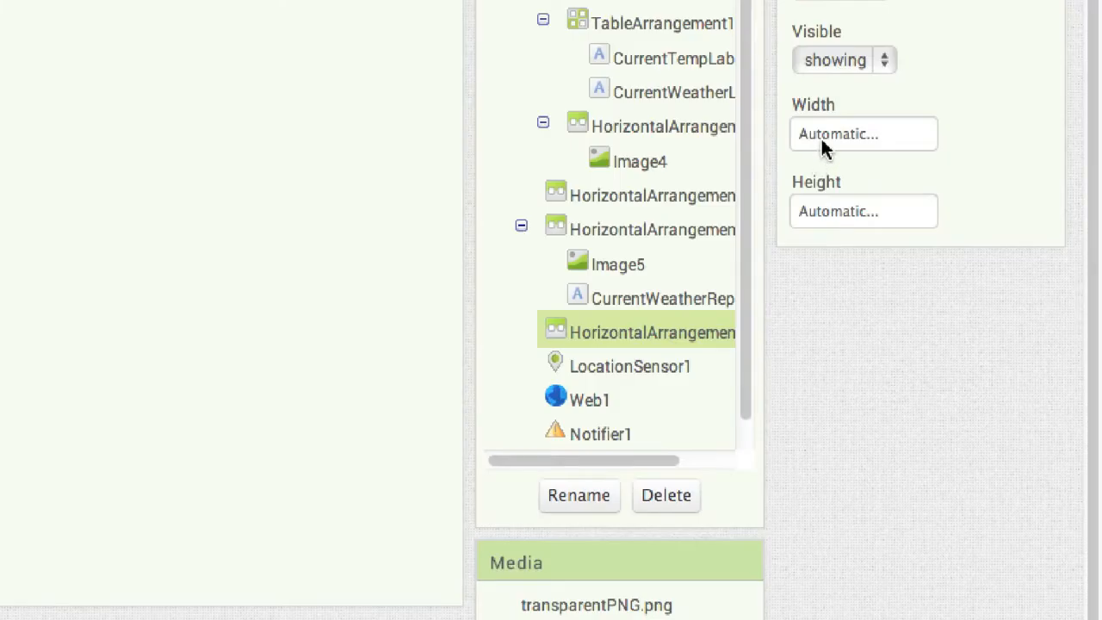
{"action": "left_click", "coordinate": [821, 132]}
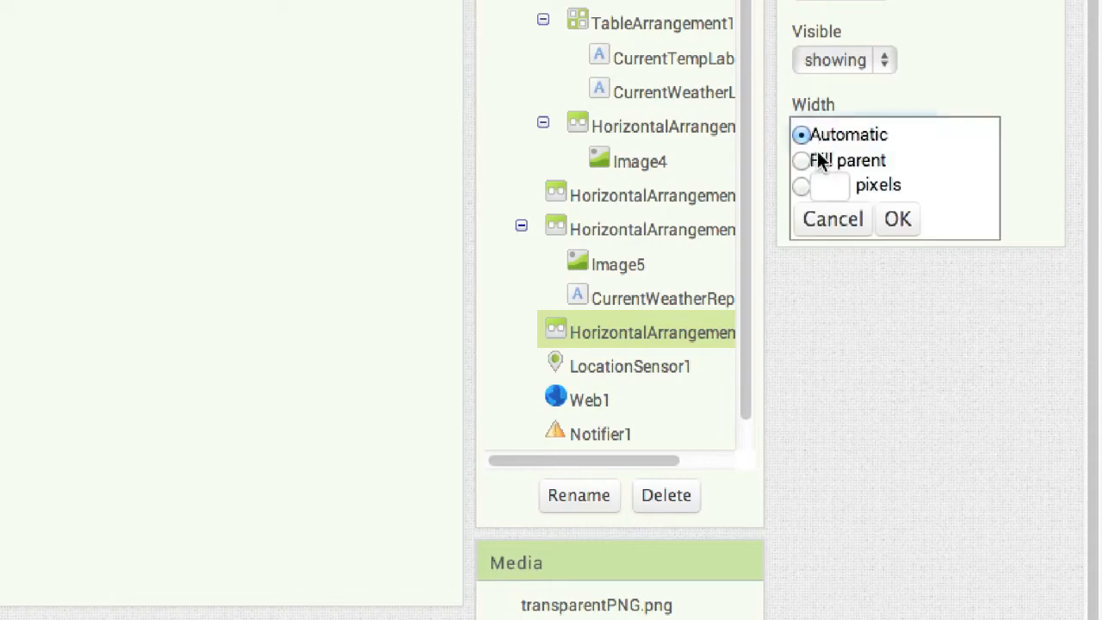
{"action": "left_click", "coordinate": [819, 161]}
{"action": "left_click", "coordinate": [831, 210]}
{"action": "left_click", "coordinate": [831, 262]}
{"action": "type", "text": "6"}
{"action": "left_click", "coordinate": [898, 297]}
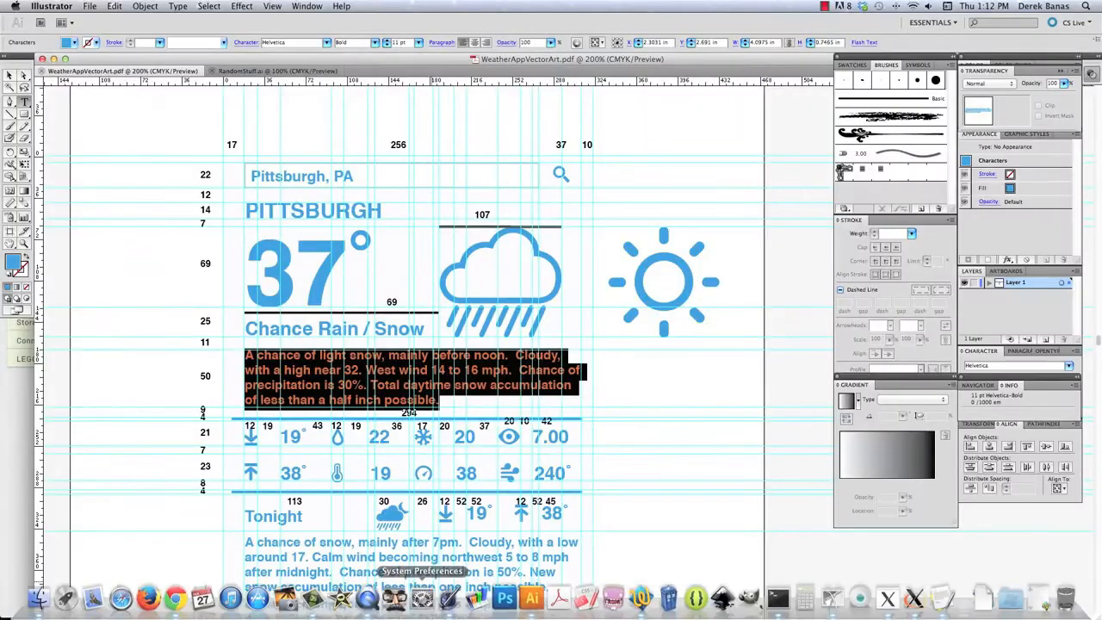
Return to App Inventor in Chrome, add a HorizontalArrangement below the 6-pixel spacer row and place an Image inside it
{"action": "left_click", "coordinate": [176, 593]}
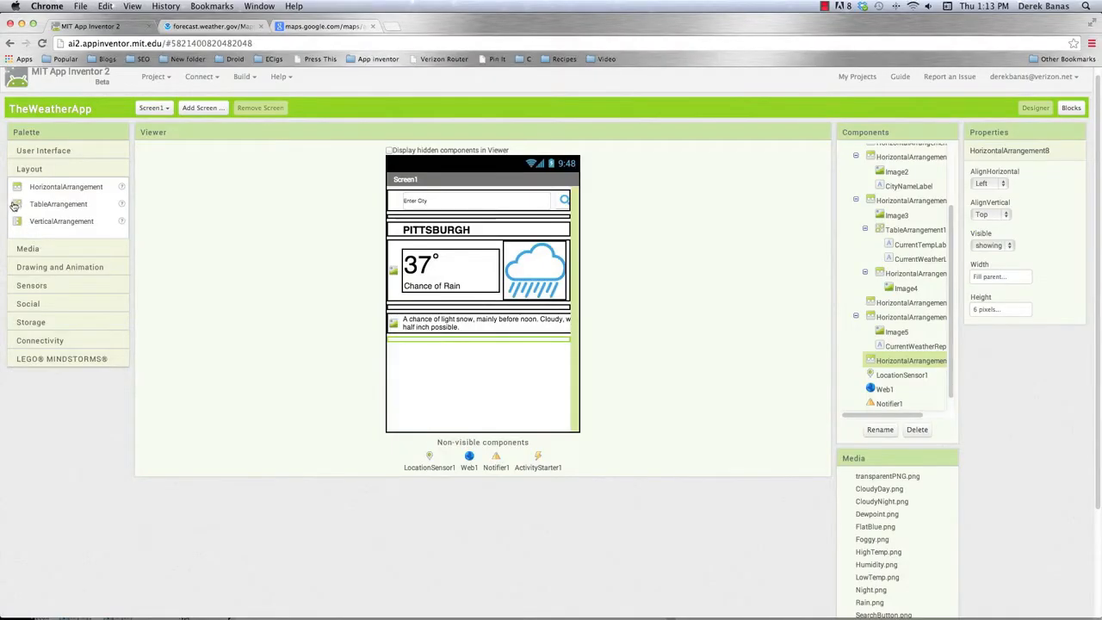
{"action": "left_click_drag", "start_coordinate": [18, 191], "coordinate": [359, 349]}
{"action": "left_click_drag", "start_coordinate": [391, 366], "coordinate": [389, 370]}
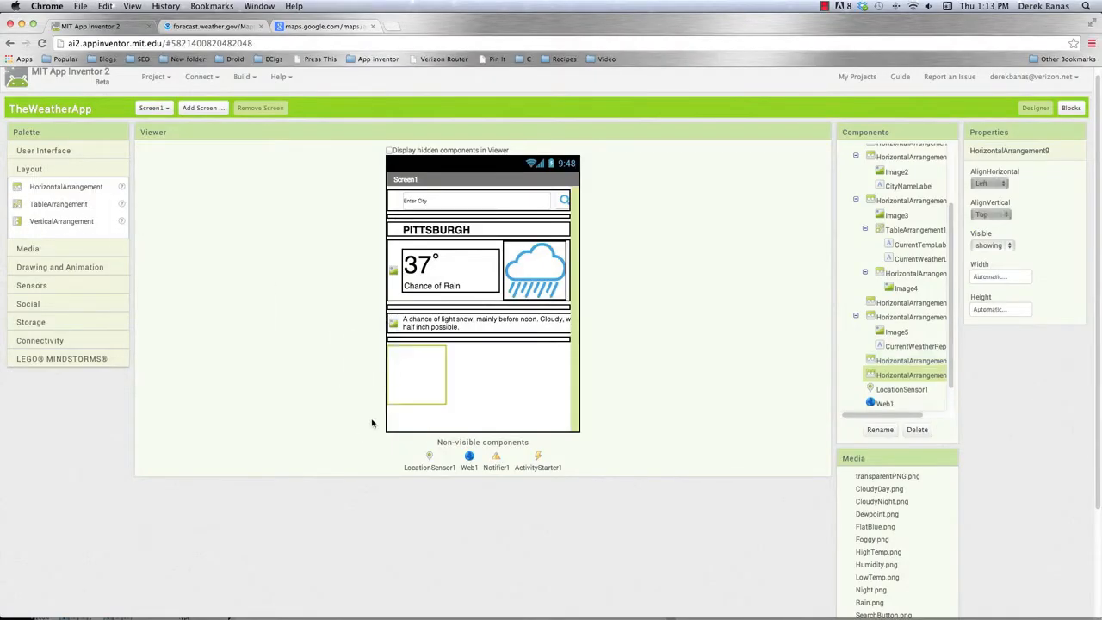
{"action": "left_click", "coordinate": [19, 151]}
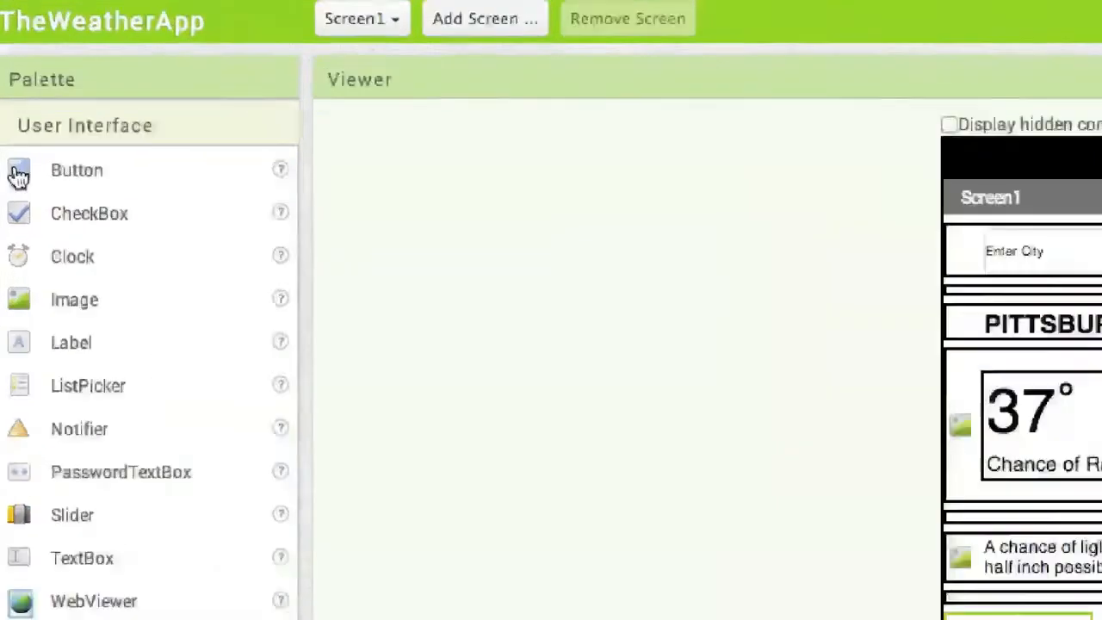
{"action": "left_click_drag", "start_coordinate": [19, 307], "coordinate": [1028, 616]}
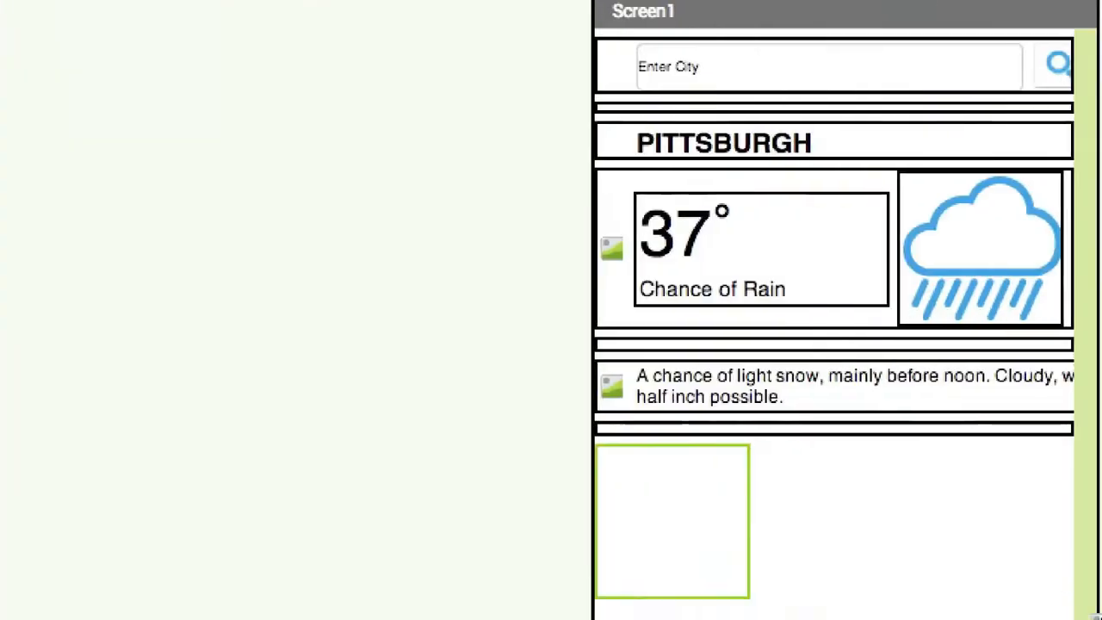
{"action": "left_click_drag", "start_coordinate": [639, 428], "coordinate": [616, 432]}
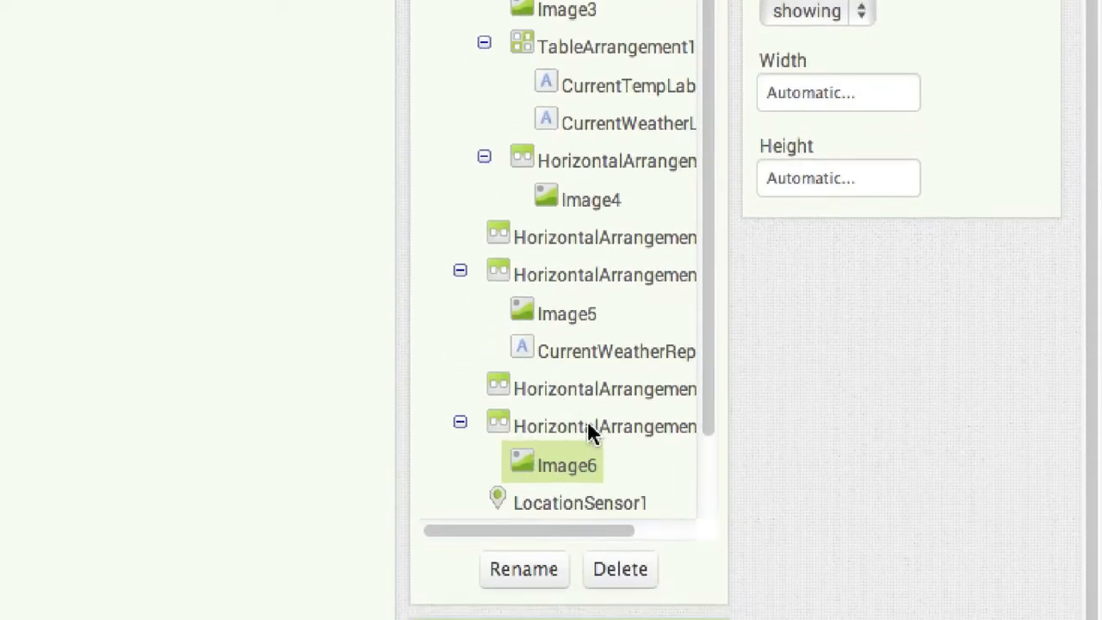
Set the HorizontalArrangement containing Image6 to a height of 10 pixels and a width of Fill parent
{"action": "left_click", "coordinate": [600, 428]}
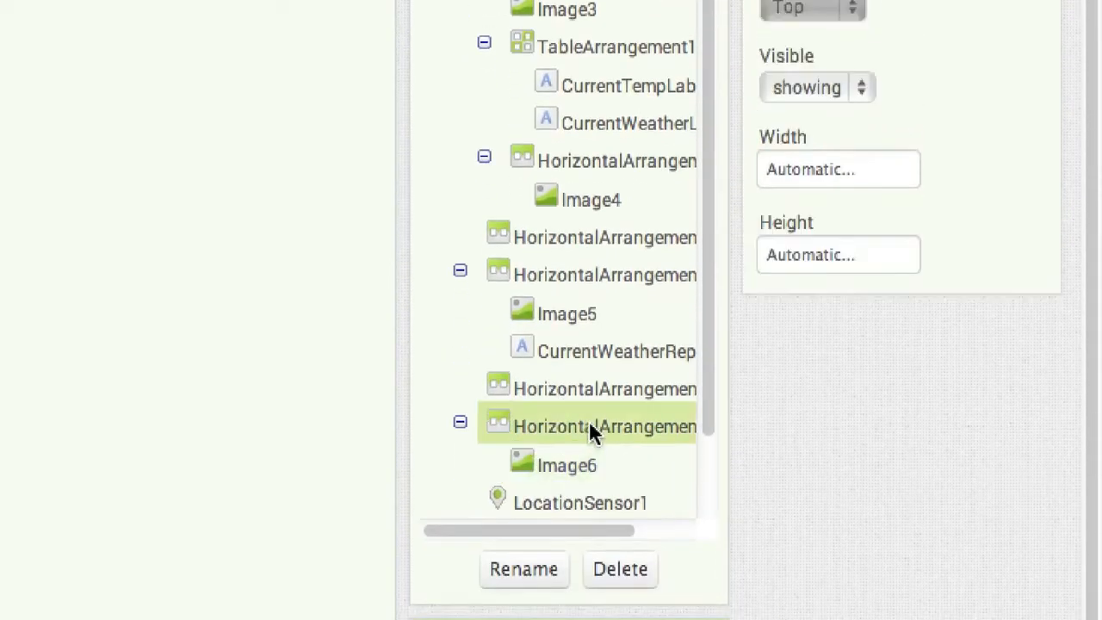
{"action": "left_click", "coordinate": [793, 258]}
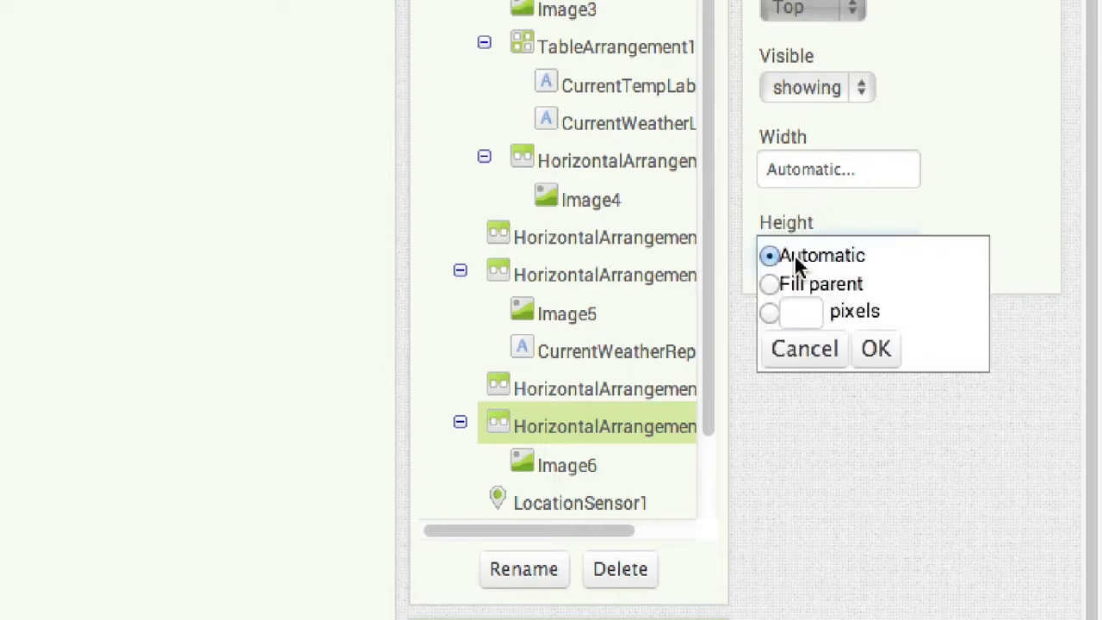
{"action": "left_click", "coordinate": [801, 314]}
{"action": "type", "text": "10 pixels..."}
{"action": "left_click", "coordinate": [875, 349]}
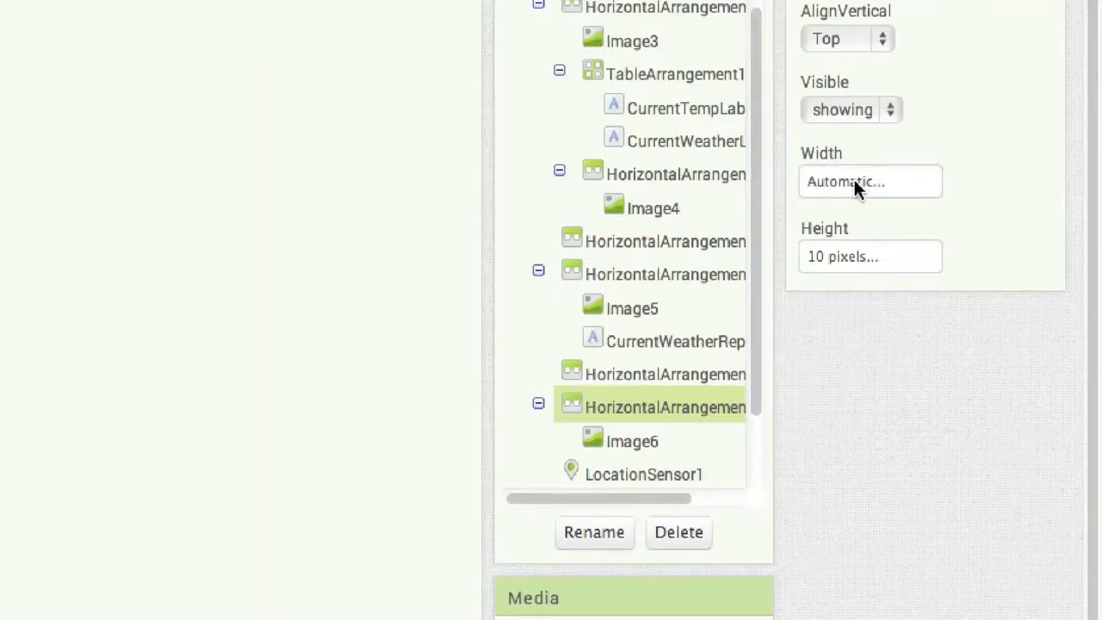
{"action": "left_click", "coordinate": [853, 182]}
{"action": "left_click", "coordinate": [827, 209]}
{"action": "left_click", "coordinate": [910, 267]}
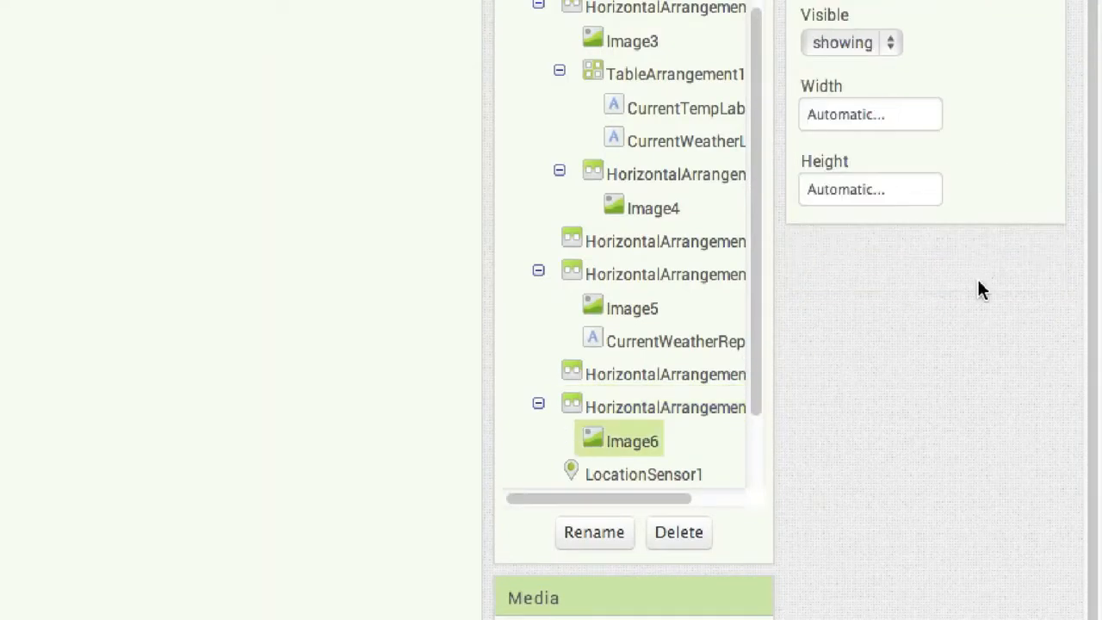
Set Image6's width to 15 pixels
{"action": "left_click", "coordinate": [852, 114]}
{"action": "left_click", "coordinate": [839, 163]}
{"action": "type", "text": "15"}
{"action": "key", "text": "Return"}
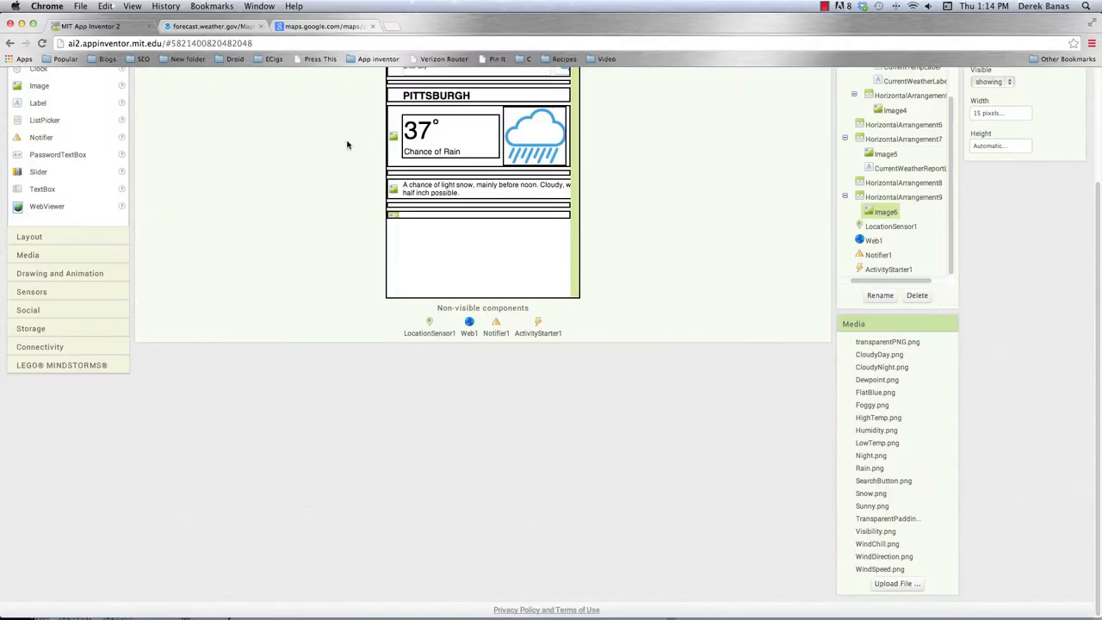
Add a Label beside Image6 in HorizontalArrangement9 and clear its text
{"action": "scroll", "coordinate": [339, 147], "scroll_direction": "up", "scroll_amount": 5}
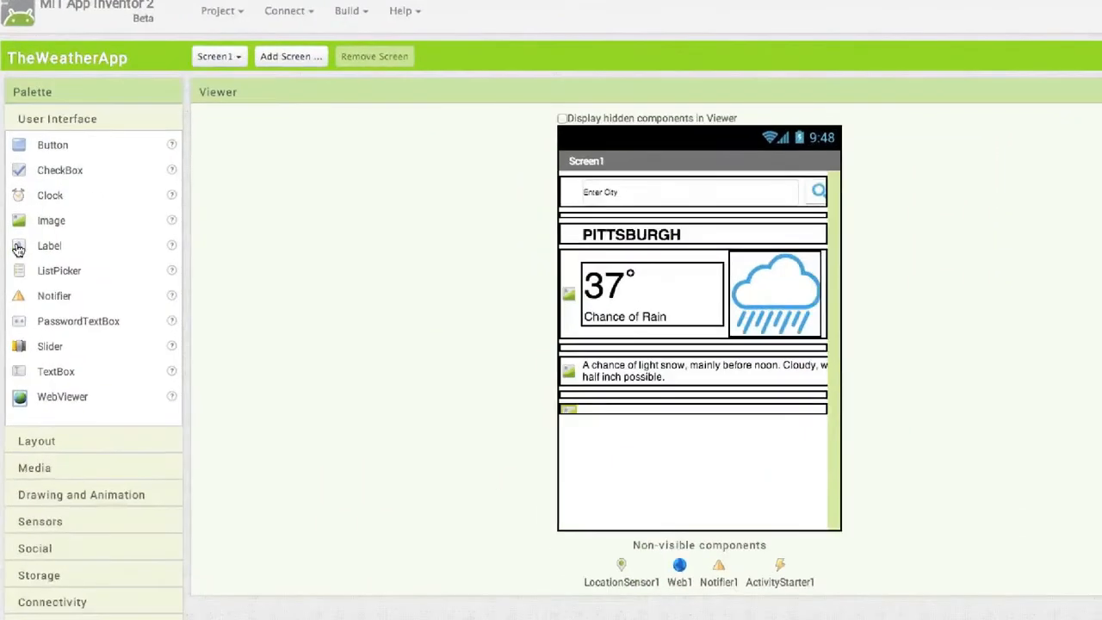
{"action": "left_click_drag", "start_coordinate": [18, 249], "coordinate": [662, 439]}
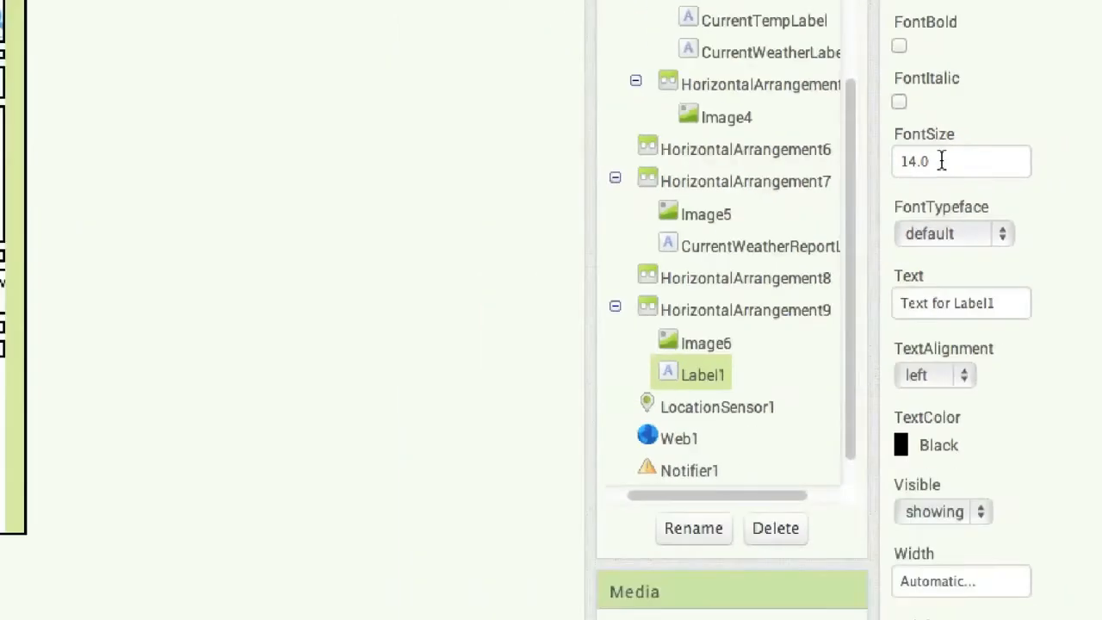
{"action": "left_click", "coordinate": [992, 295]}
{"action": "key", "text": "BackSpace"}
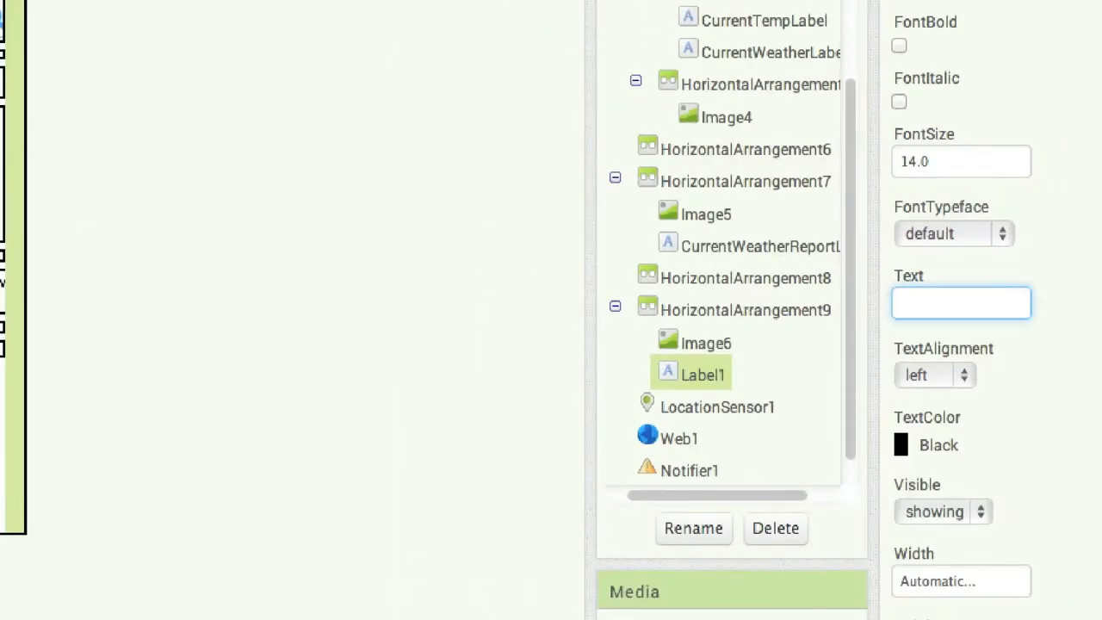
Set Label1's width to 290 pixels and its height to 4 pixels
{"action": "scroll", "coordinate": [1086, 588], "scroll_direction": "down", "scroll_amount": 3}
{"action": "left_click_drag", "start_coordinate": [999, 345], "coordinate": [890, 346]}
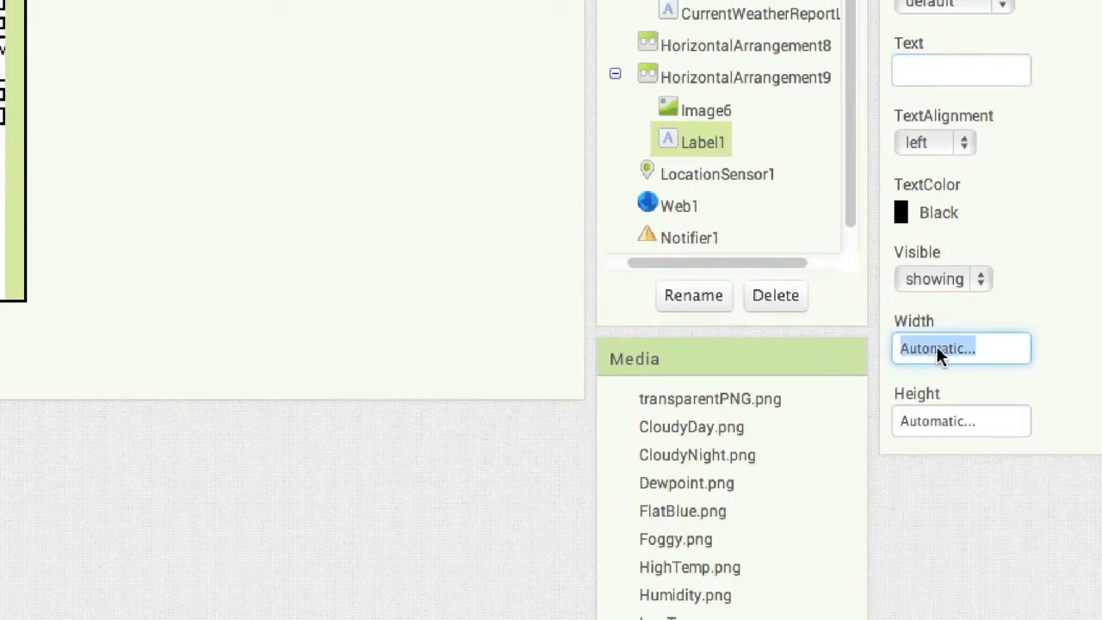
{"action": "left_click", "coordinate": [929, 349]}
{"action": "left_click", "coordinate": [927, 394]}
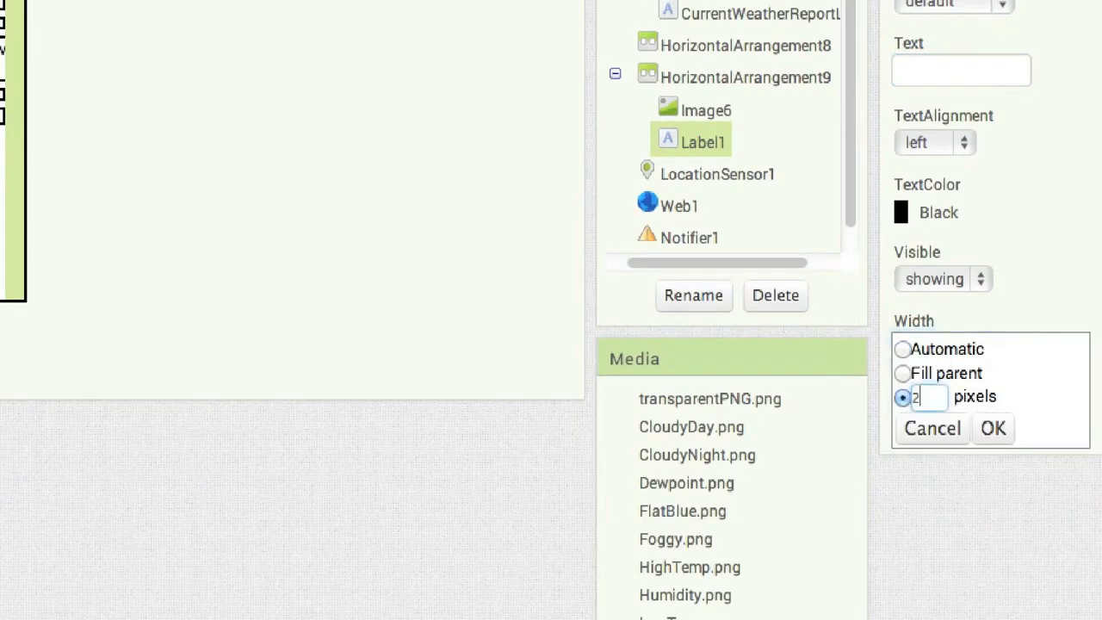
{"action": "type", "text": "290"}
{"action": "left_click", "coordinate": [990, 428]}
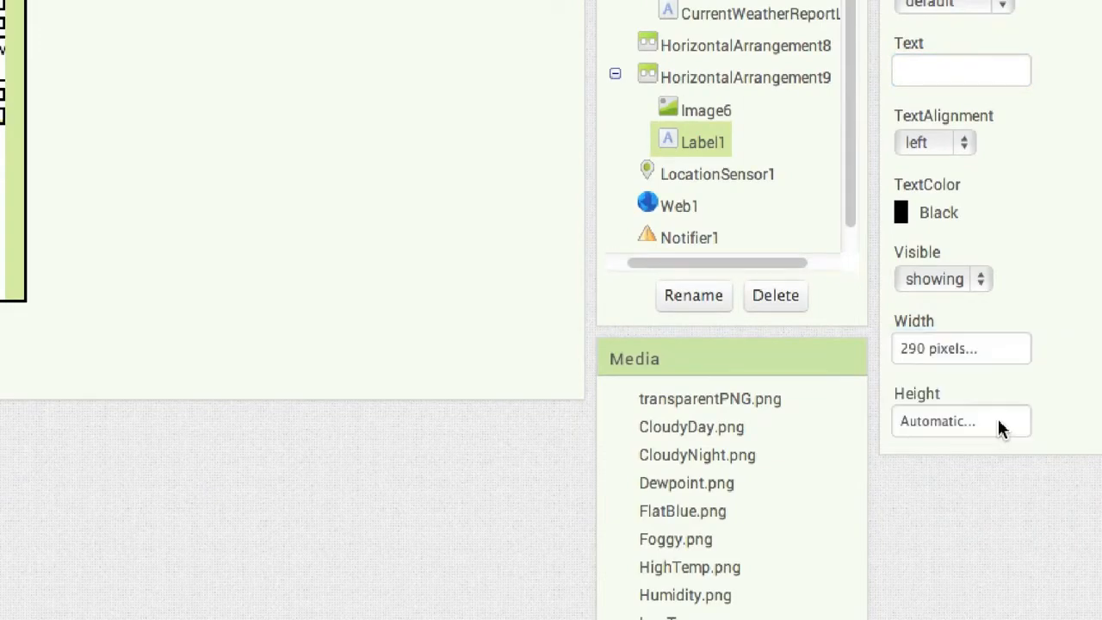
{"action": "left_click", "coordinate": [928, 413]}
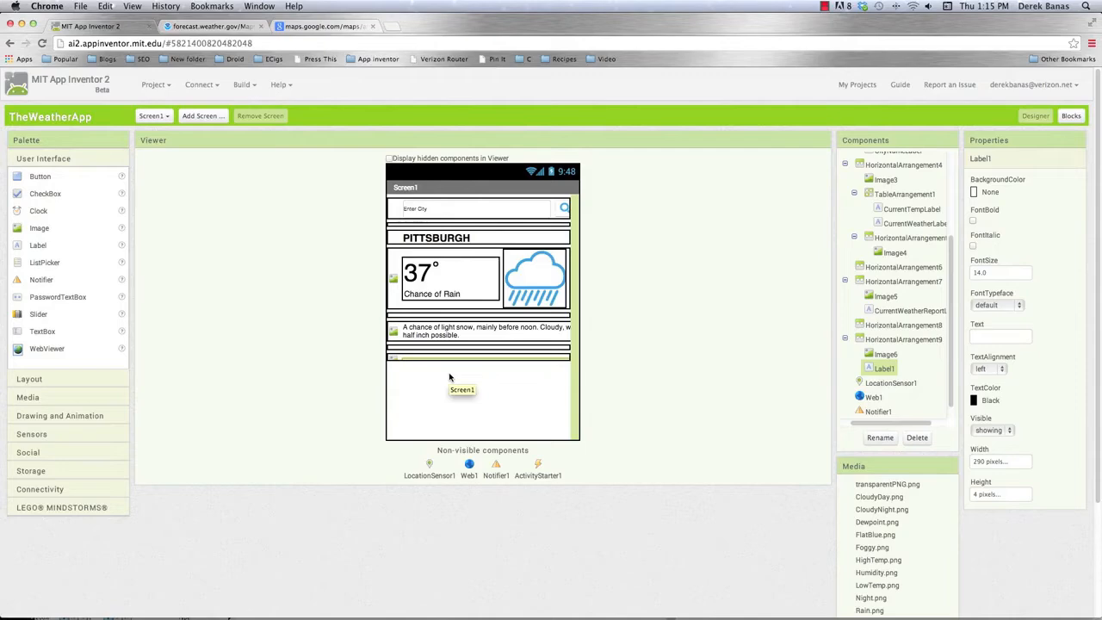
Add a HorizontalArrangement below the Label1 row, set its width to Fill parent and open its height for editing
{"action": "left_click", "coordinate": [26, 379]}
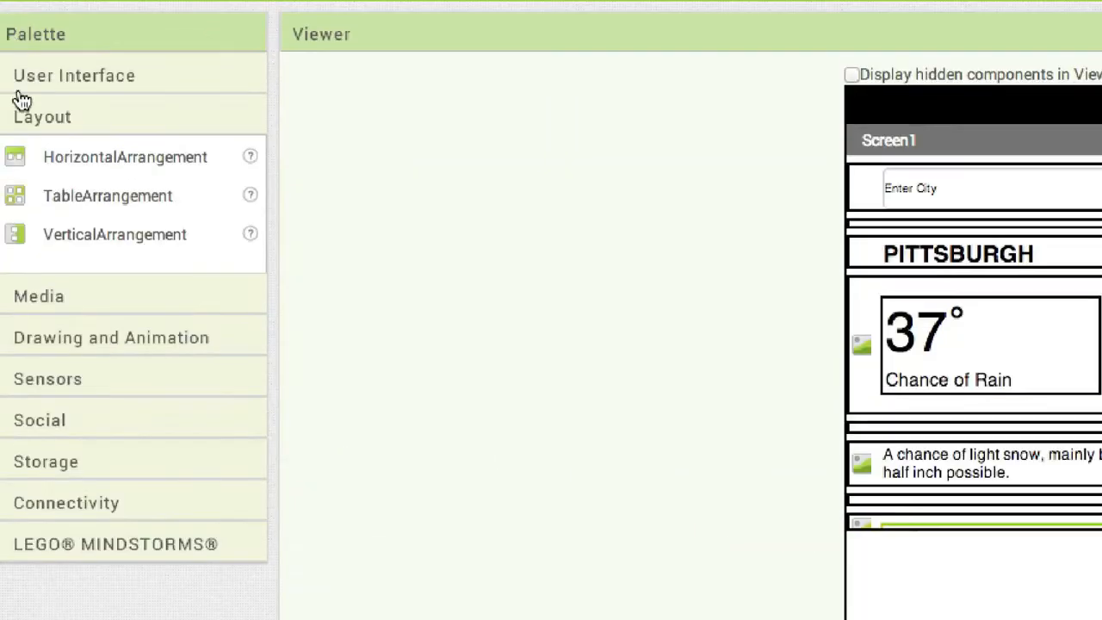
{"action": "left_click_drag", "start_coordinate": [25, 160], "coordinate": [937, 511]}
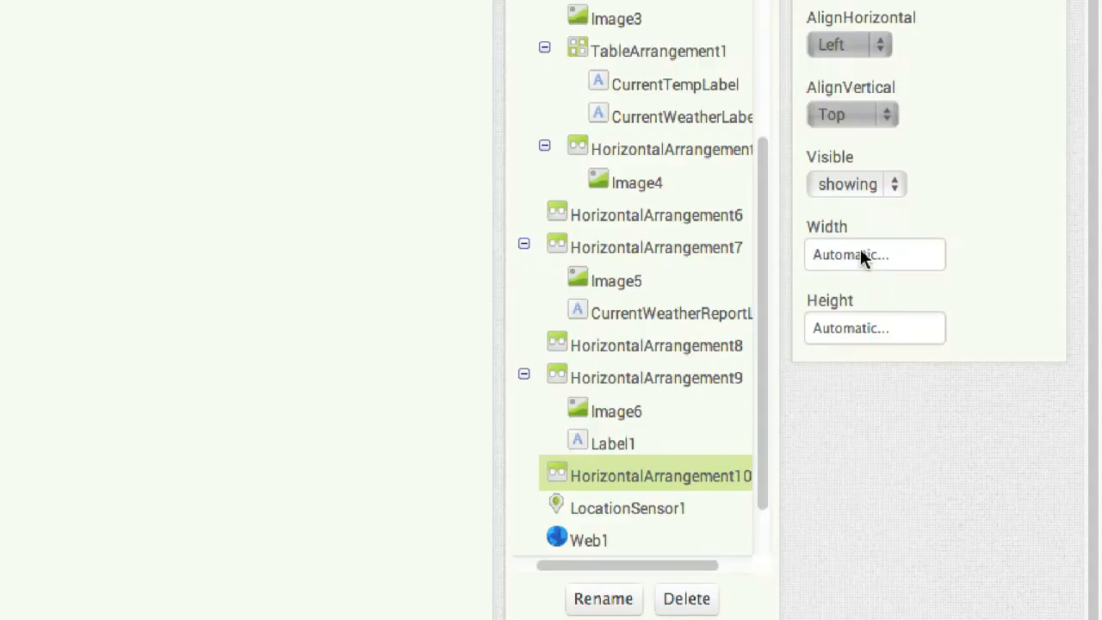
{"action": "left_click", "coordinate": [861, 254]}
{"action": "left_click", "coordinate": [852, 279]}
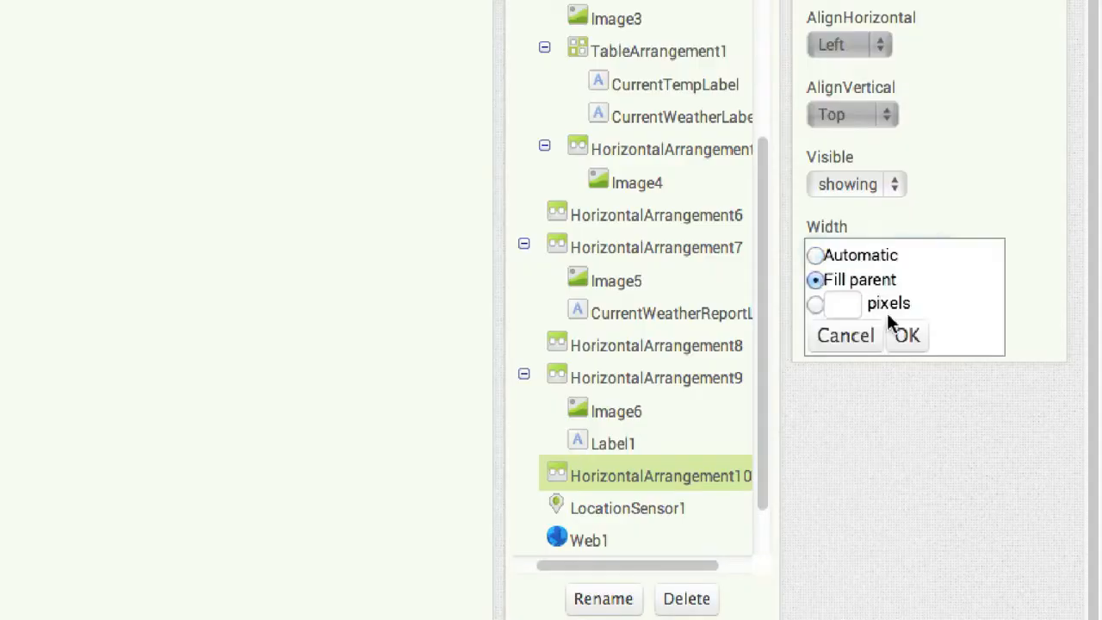
{"action": "left_click", "coordinate": [904, 334]}
{"action": "left_click", "coordinate": [828, 329]}
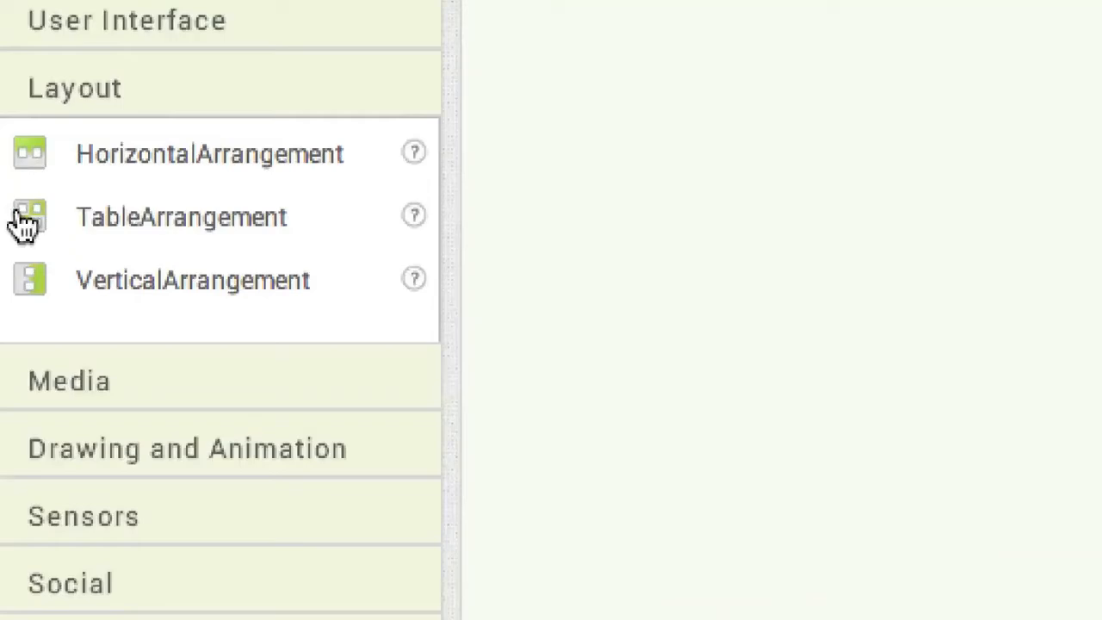
Add a TableArrangement below HorizontalArrangement10 with 13 columns, 1 row and width Fill parent
{"action": "left_click_drag", "start_coordinate": [18, 213], "coordinate": [404, 435]}
{"action": "left_click_drag", "start_coordinate": [964, 615], "coordinate": [443, 491]}
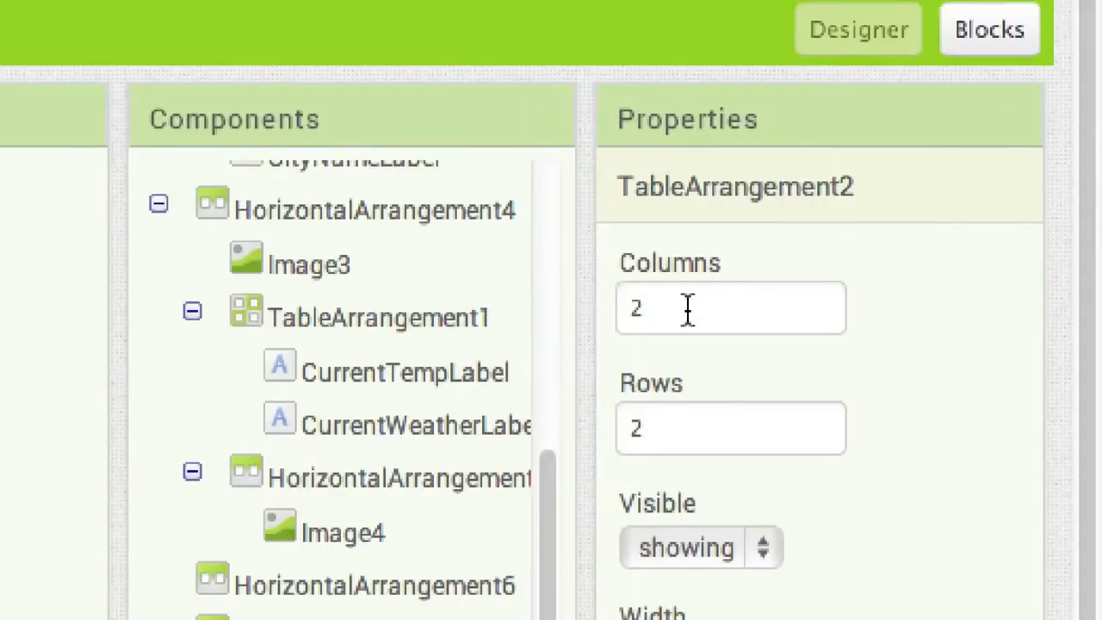
{"action": "left_click", "coordinate": [686, 310]}
{"action": "key", "text": "BackSpace"}
{"action": "type", "text": "13"}
{"action": "left_click", "coordinate": [655, 424]}
{"action": "key", "text": "BackSpace"}
{"action": "type", "text": "1"}
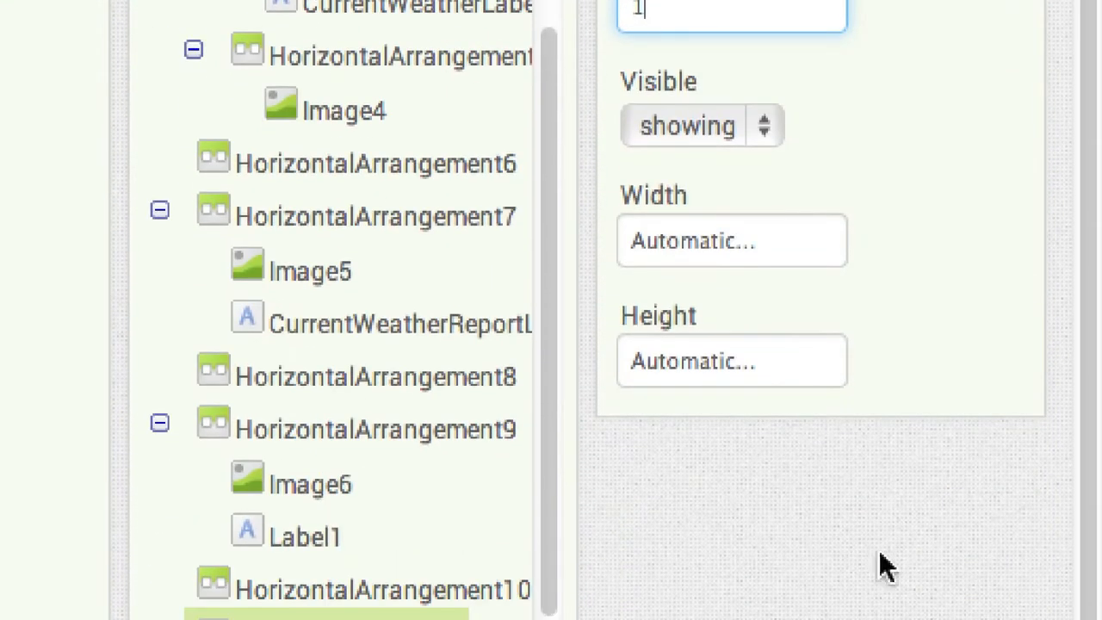
{"action": "left_click", "coordinate": [711, 245]}
{"action": "left_click", "coordinate": [691, 281]}
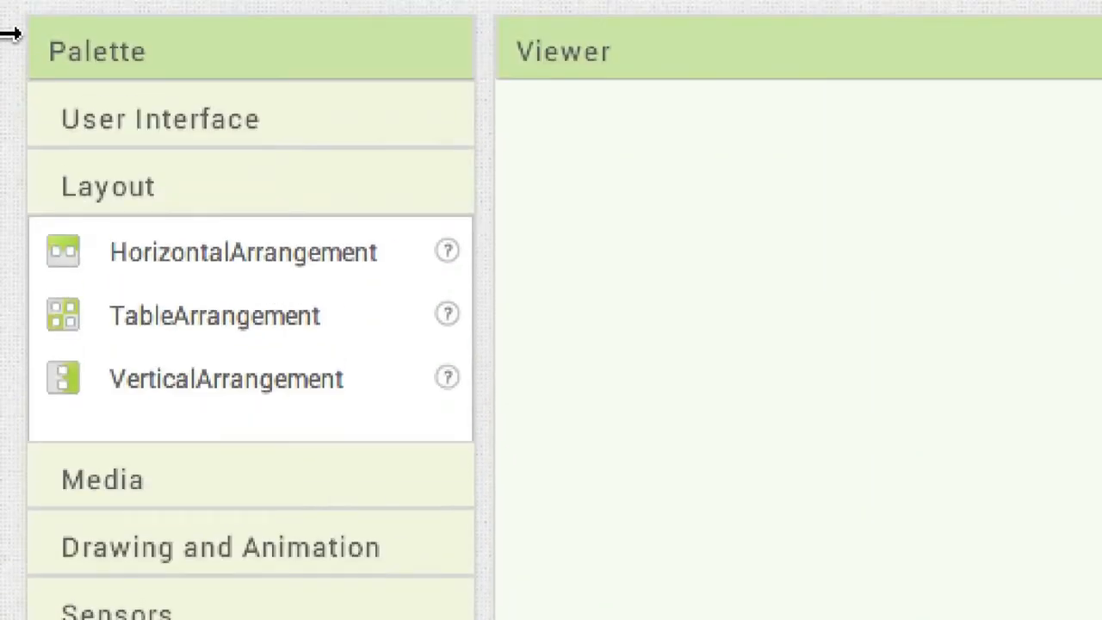
Place an Image in the first cell of TableArrangement2
{"action": "left_click", "coordinate": [91, 126]}
{"action": "left_click_drag", "start_coordinate": [1096, 617], "coordinate": [558, 370]}
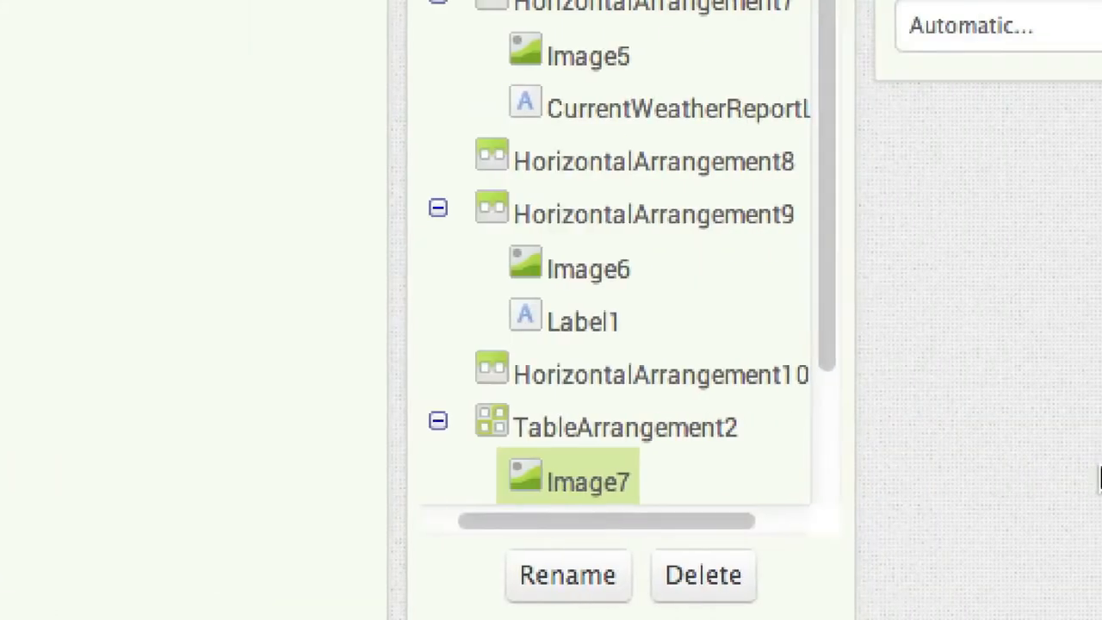
{"action": "left_click", "coordinate": [859, 186]}
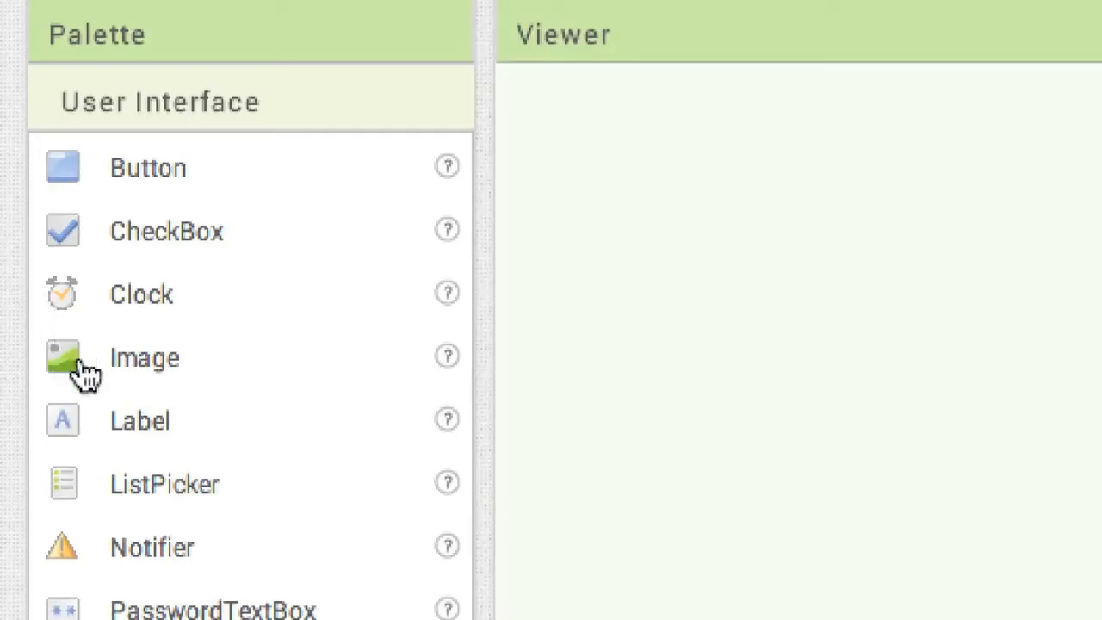
Add an Image beside Image7 in TableArrangement2 with LowTemp.png as its picture and a width of 12 pixels
{"action": "left_click_drag", "start_coordinate": [85, 371], "coordinate": [355, 411]}
{"action": "left_click", "coordinate": [731, 293]}
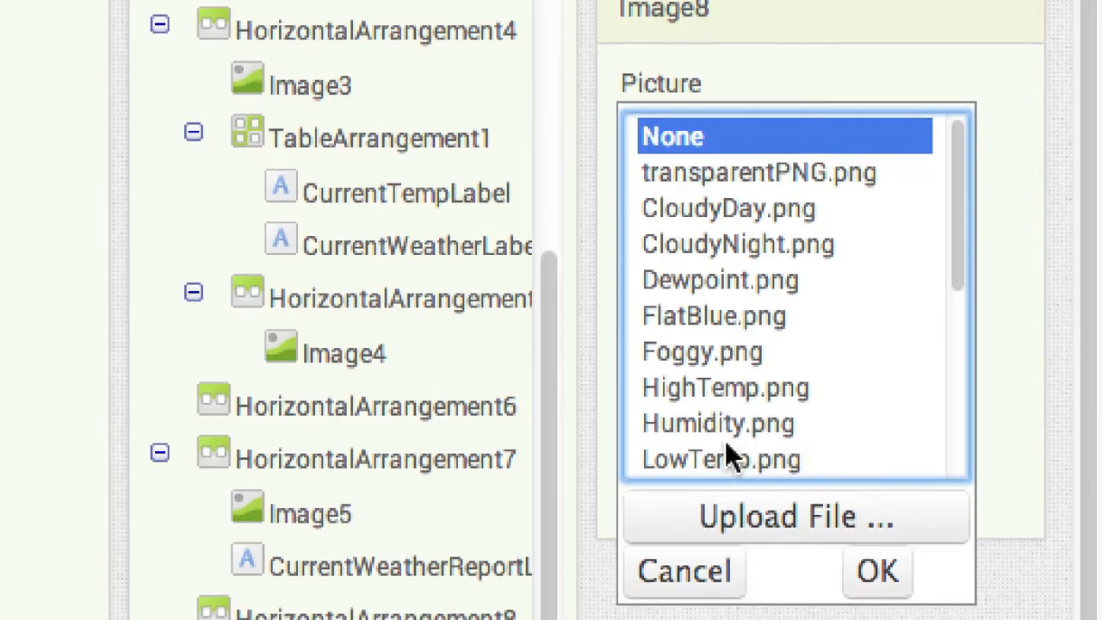
{"action": "left_click", "coordinate": [722, 456]}
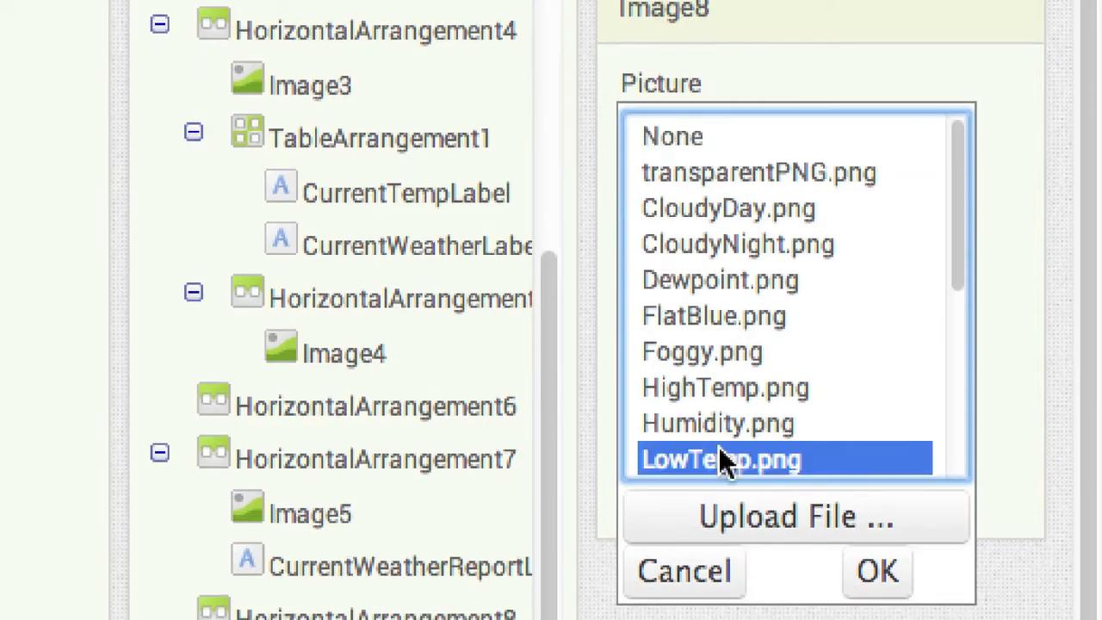
{"action": "left_click", "coordinate": [876, 579]}
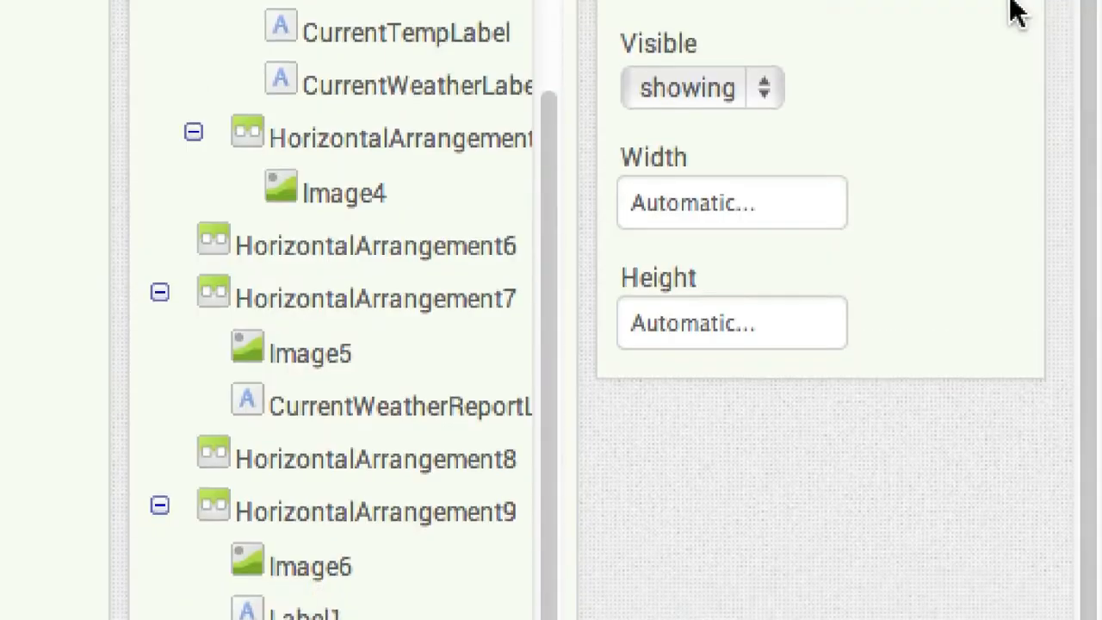
{"action": "left_click", "coordinate": [707, 201]}
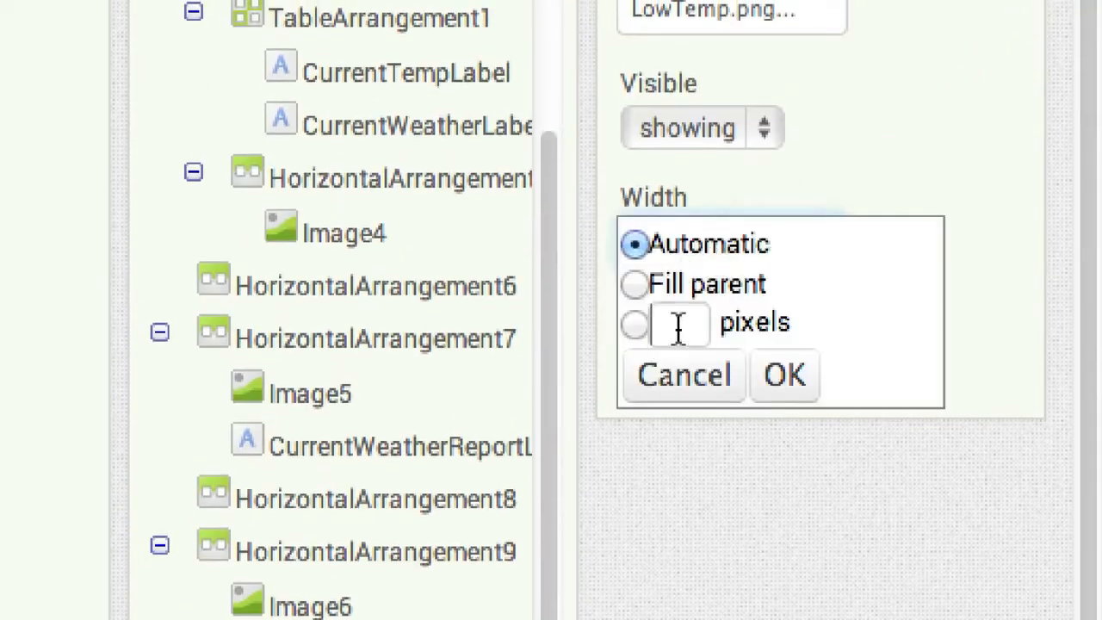
{"action": "left_click", "coordinate": [678, 327]}
{"action": "type", "text": "12"}
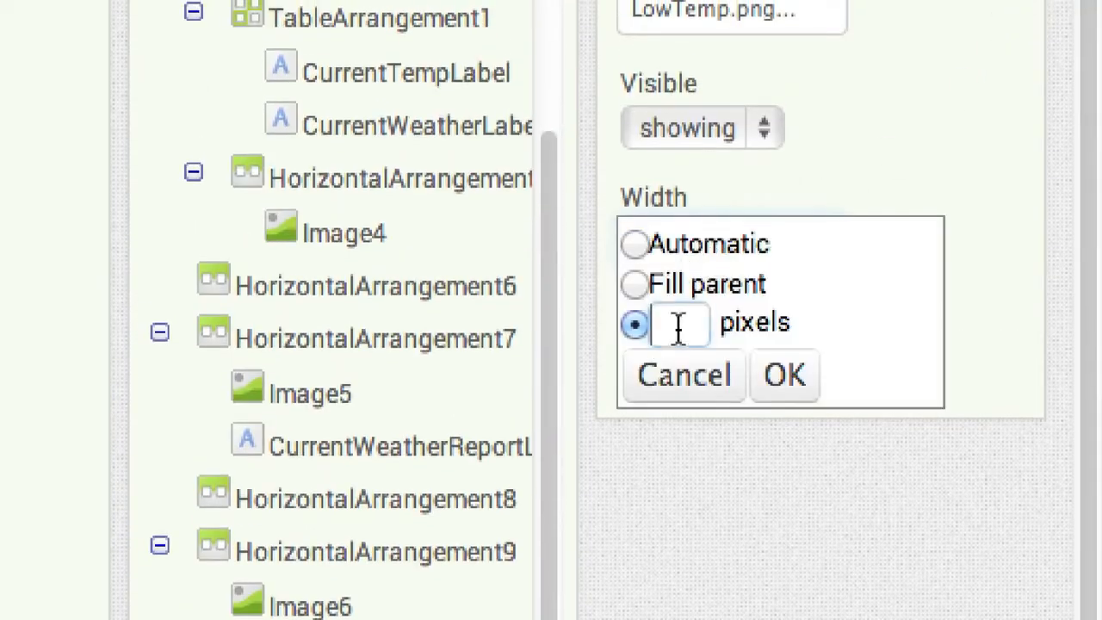
{"action": "left_click", "coordinate": [785, 375]}
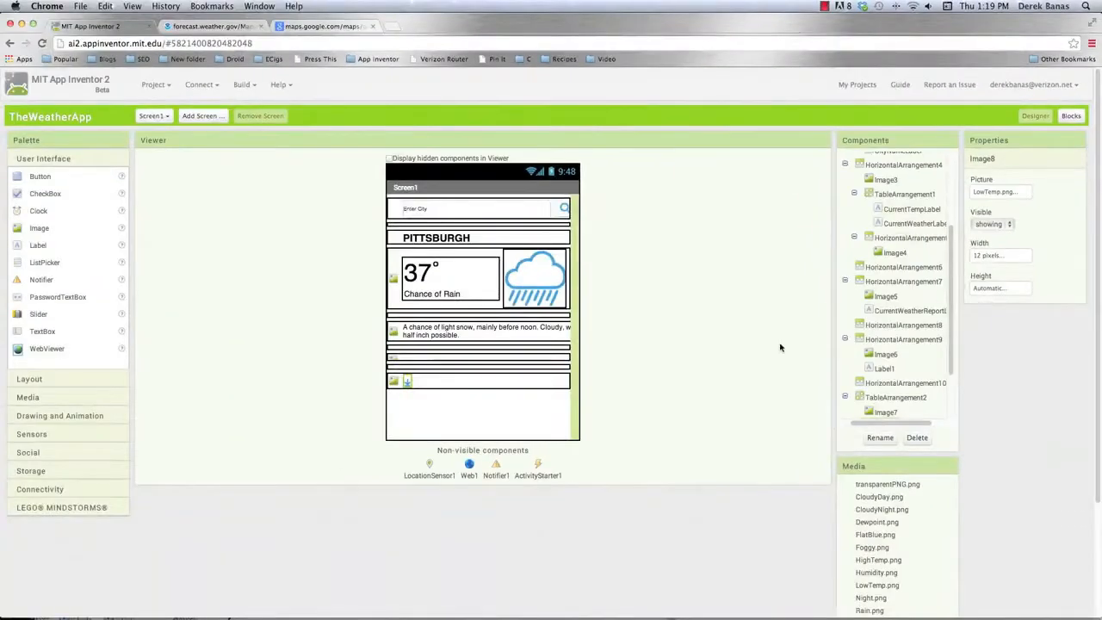
Check the vector design in Illustrator, and in App Inventor add a Label with empty text after the LowTemp.png image
{"action": "mouse_move", "coordinate": [476, 598]}
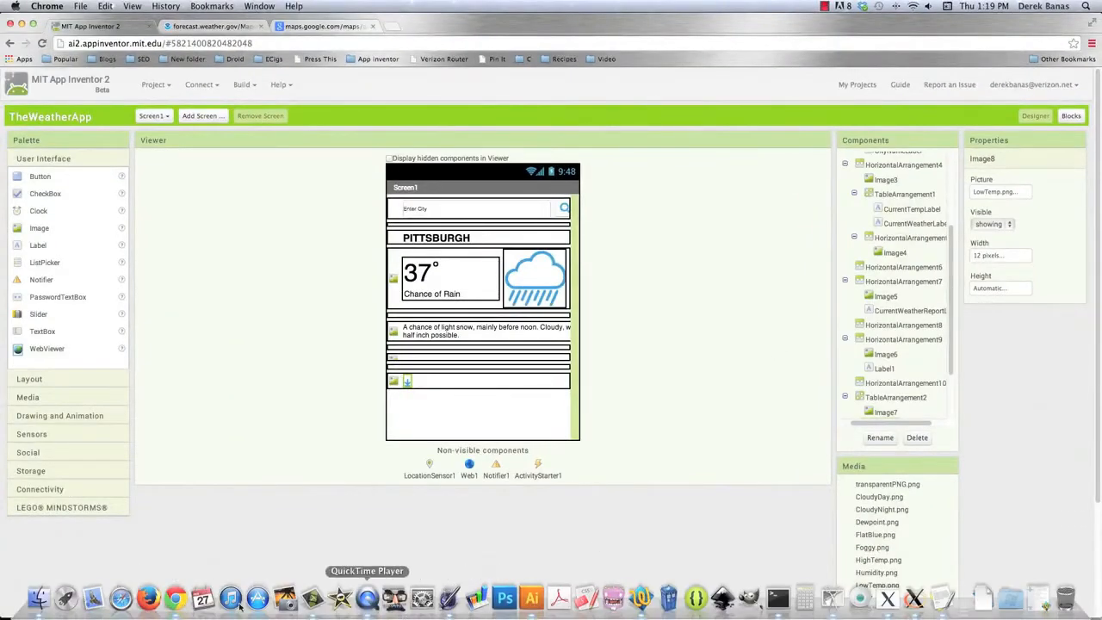
{"action": "left_click", "coordinate": [531, 597]}
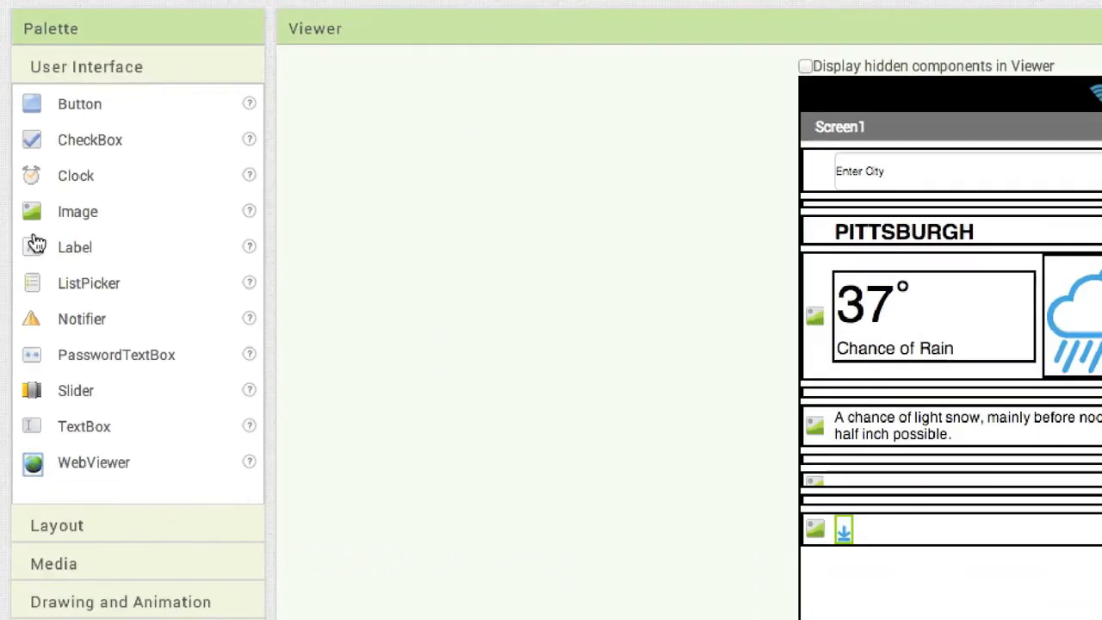
{"action": "left_click_drag", "start_coordinate": [75, 247], "coordinate": [904, 444]}
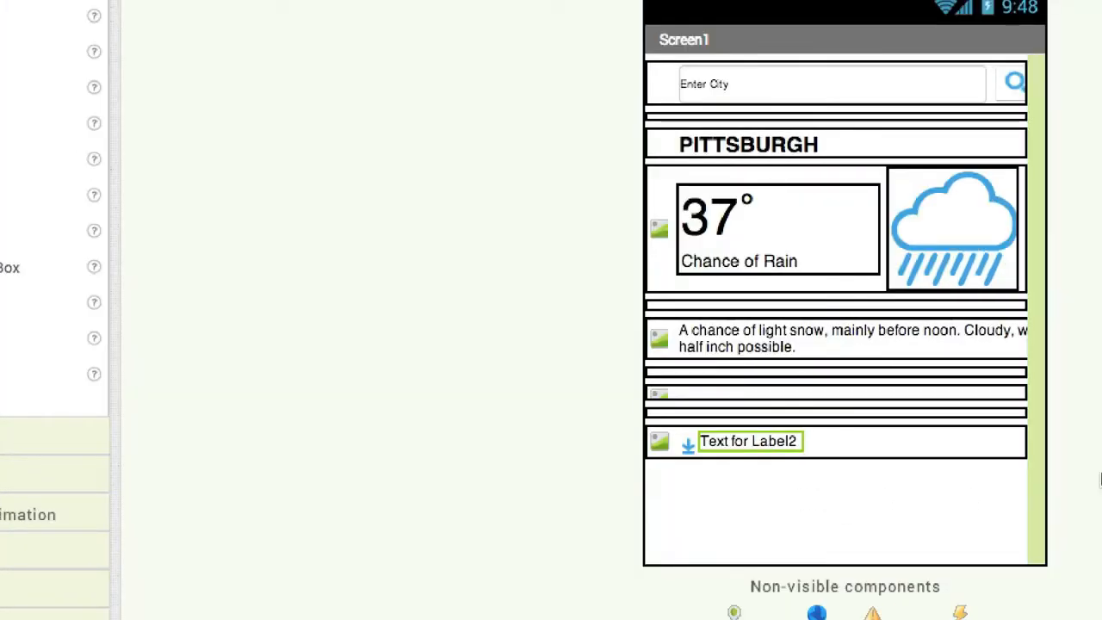
{"action": "triple_click", "coordinate": [935, 347]}
{"action": "key", "text": "BackSpace"}
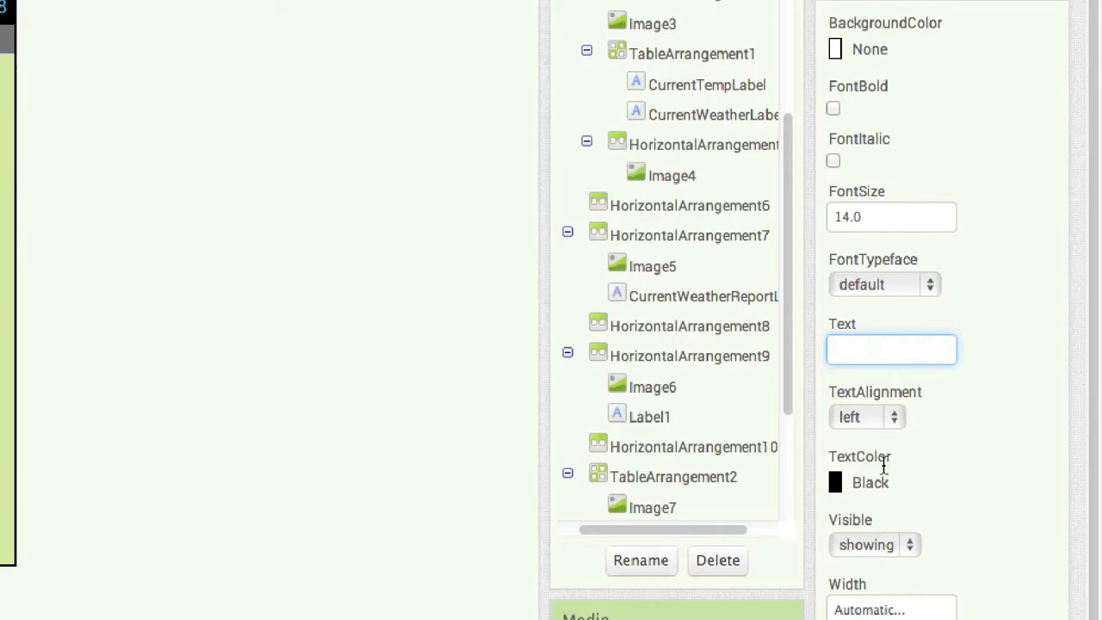
Set Label2's width to 19 pixels
{"action": "scroll", "coordinate": [895, 456], "scroll_direction": "down", "scroll_amount": 5}
{"action": "left_click", "coordinate": [873, 398]}
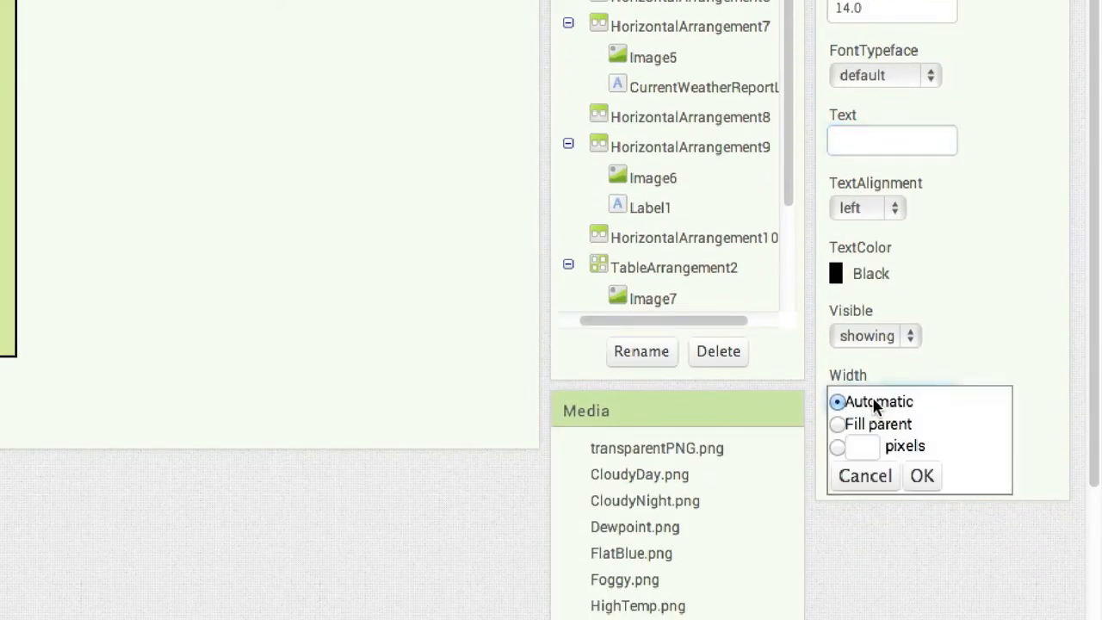
{"action": "left_click", "coordinate": [853, 445]}
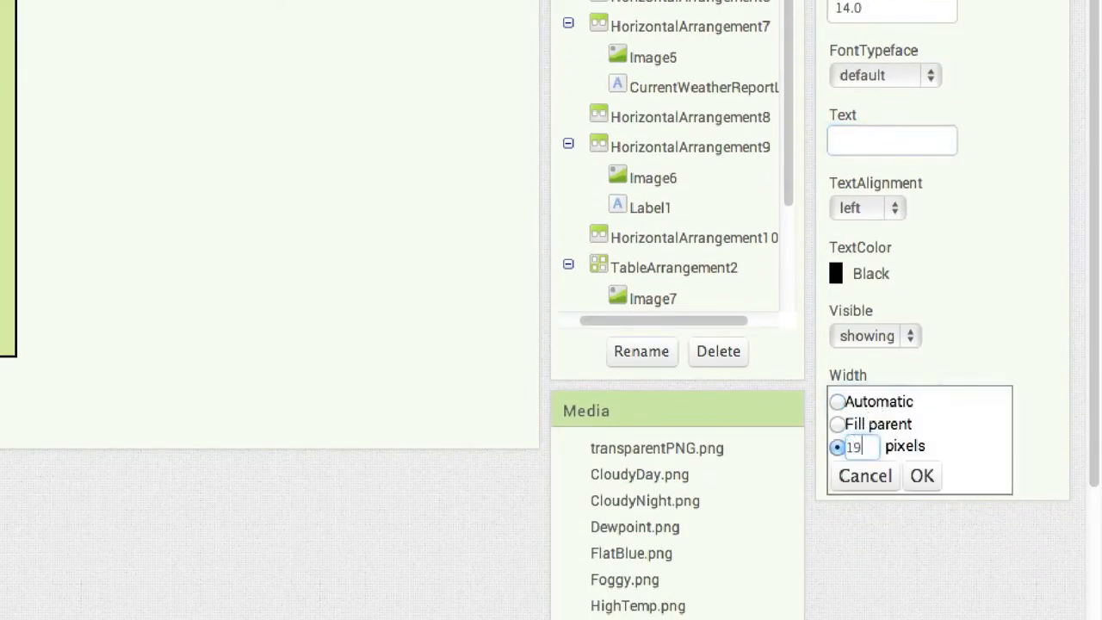
{"action": "left_click", "coordinate": [924, 477]}
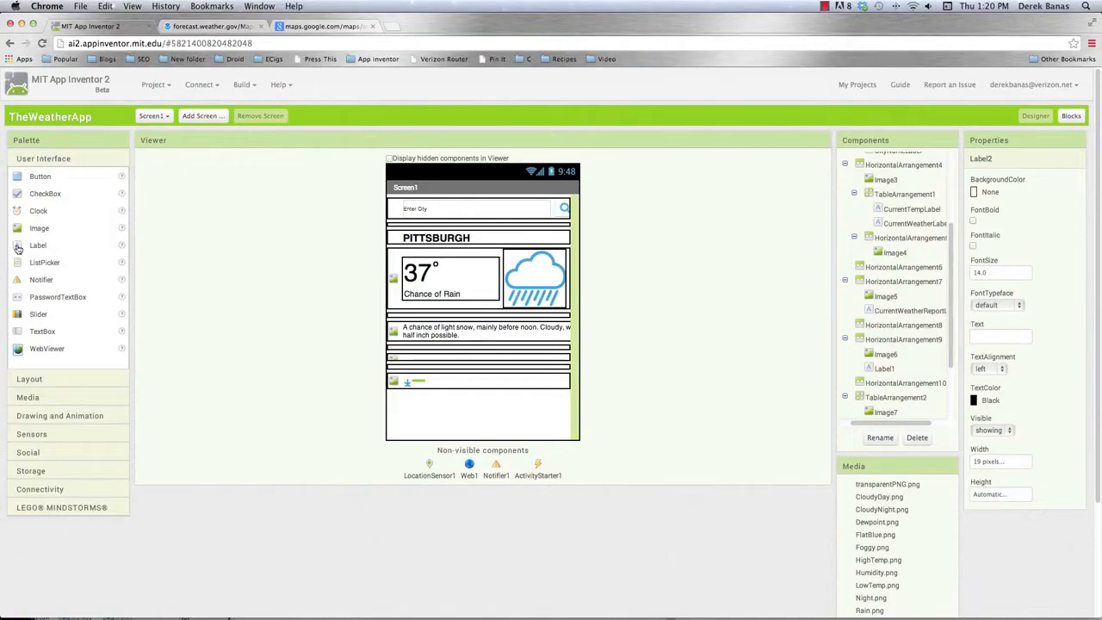
Add a Label after the empty Label2 in TableArrangement2 with the text 19° and a width of 43 pixels
{"action": "left_click_drag", "start_coordinate": [19, 248], "coordinate": [442, 383]}
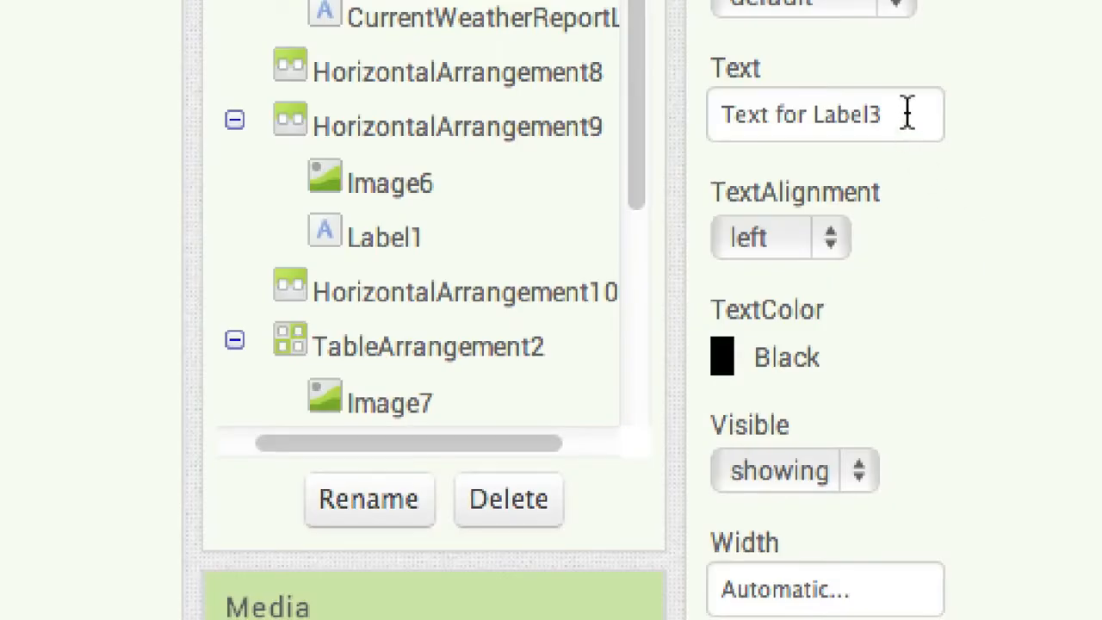
{"action": "left_click_drag", "start_coordinate": [1015, 334], "coordinate": [949, 335]}
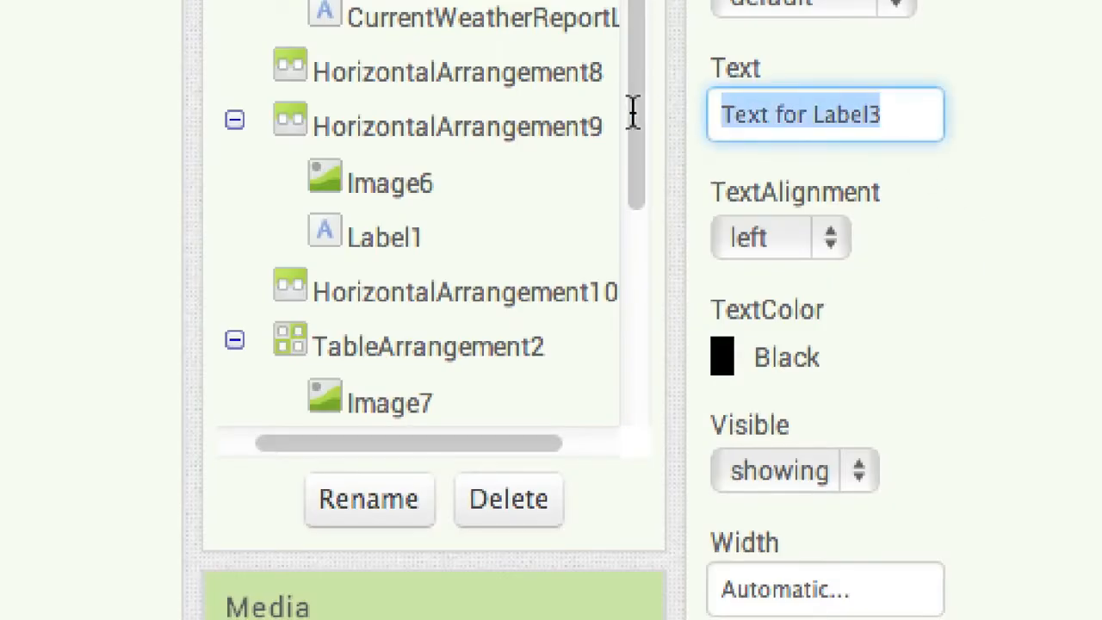
{"action": "type", "text": "19"}
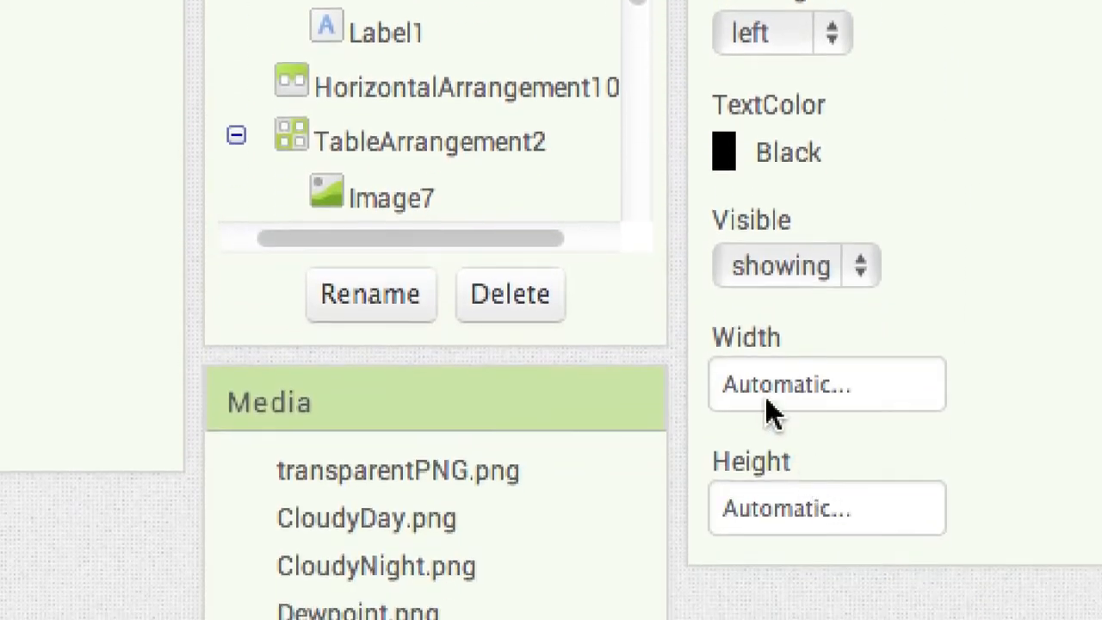
{"action": "left_click", "coordinate": [755, 478]}
{"action": "left_click", "coordinate": [765, 456]}
{"action": "type", "text": "43"}
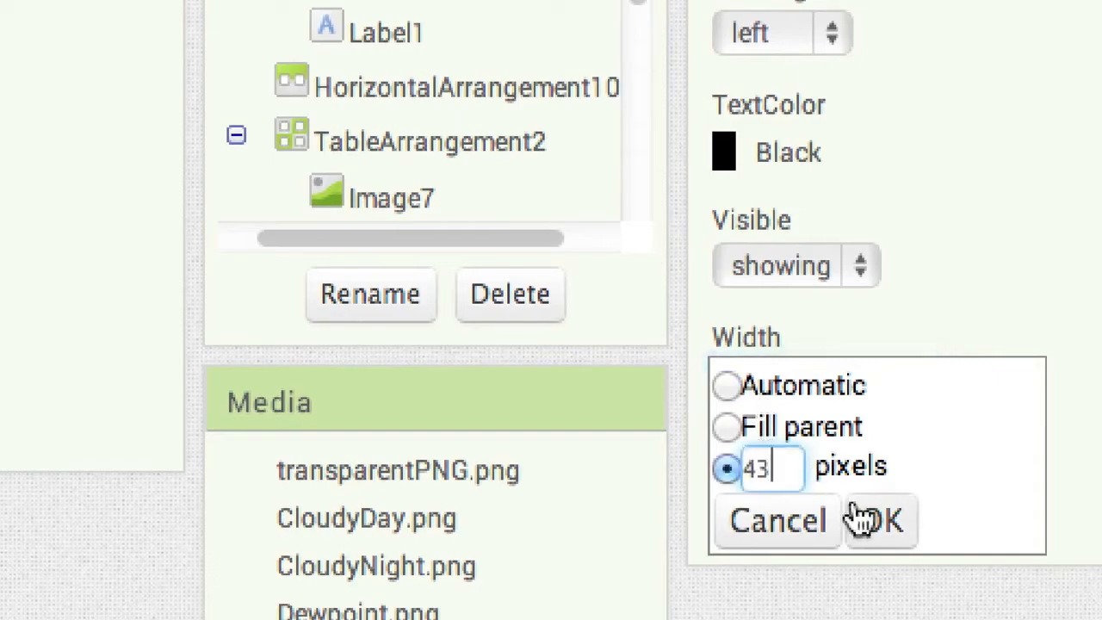
{"action": "left_click", "coordinate": [861, 517]}
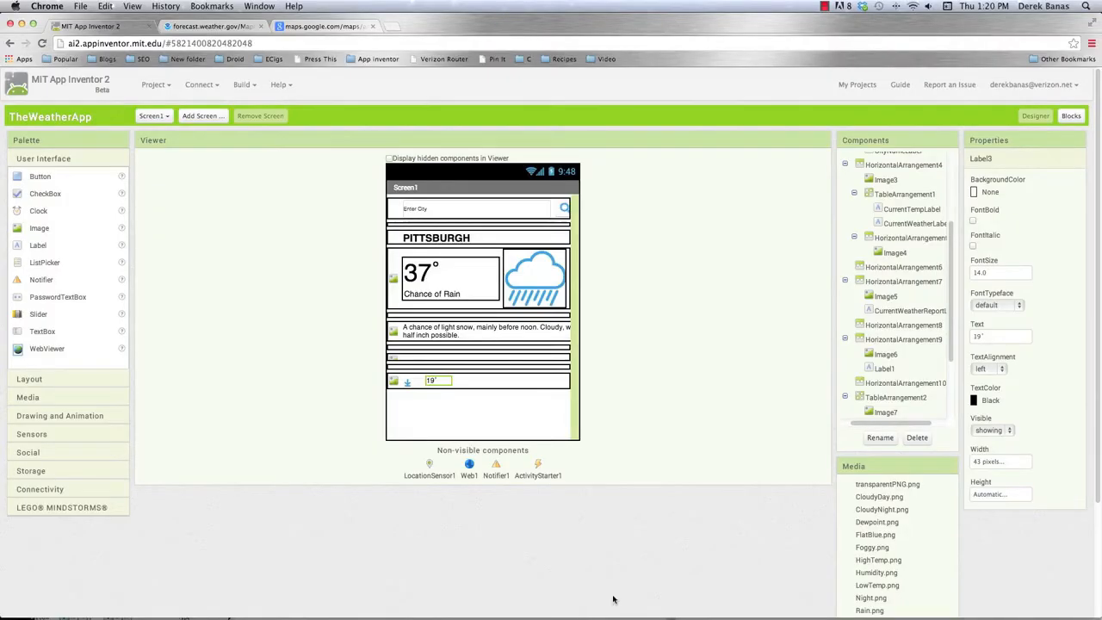
Add an Image after the 19° label with Dewpoint.png as its picture and a width of 12 pixels
{"action": "left_click", "coordinate": [558, 602]}
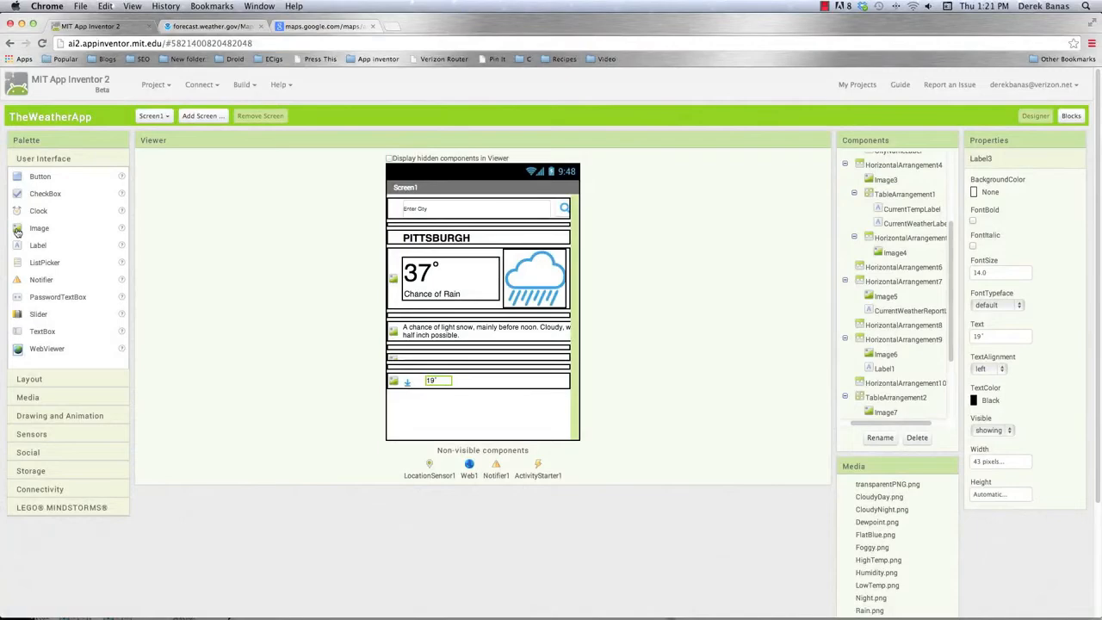
{"action": "left_click_drag", "start_coordinate": [209, 315], "coordinate": [444, 374]}
{"action": "left_click_drag", "start_coordinate": [458, 379], "coordinate": [442, 379]}
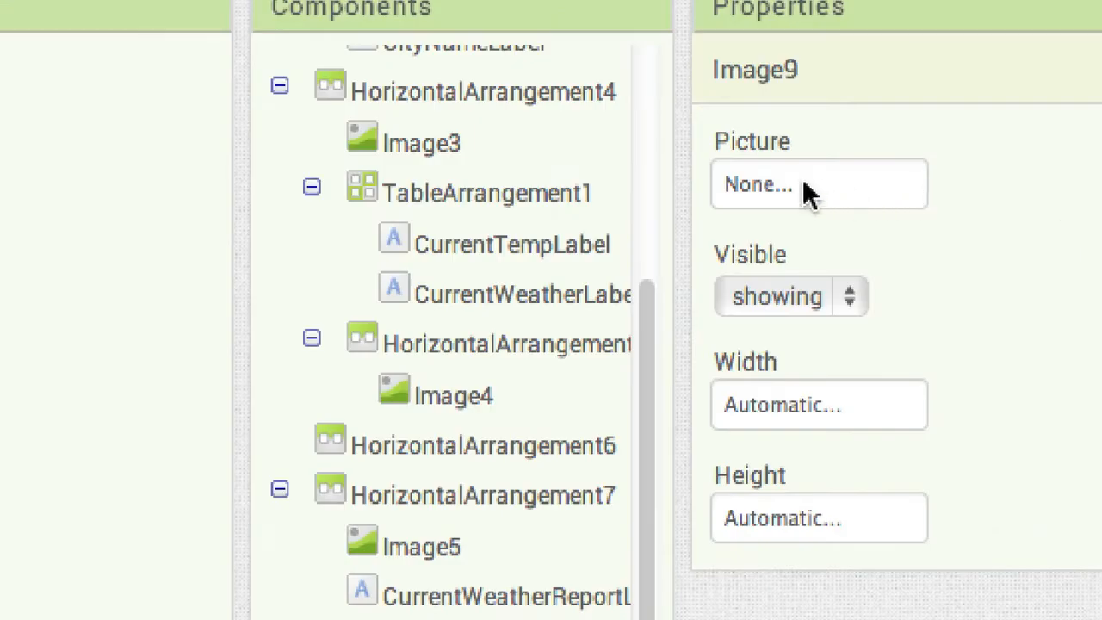
{"action": "left_click", "coordinate": [996, 193]}
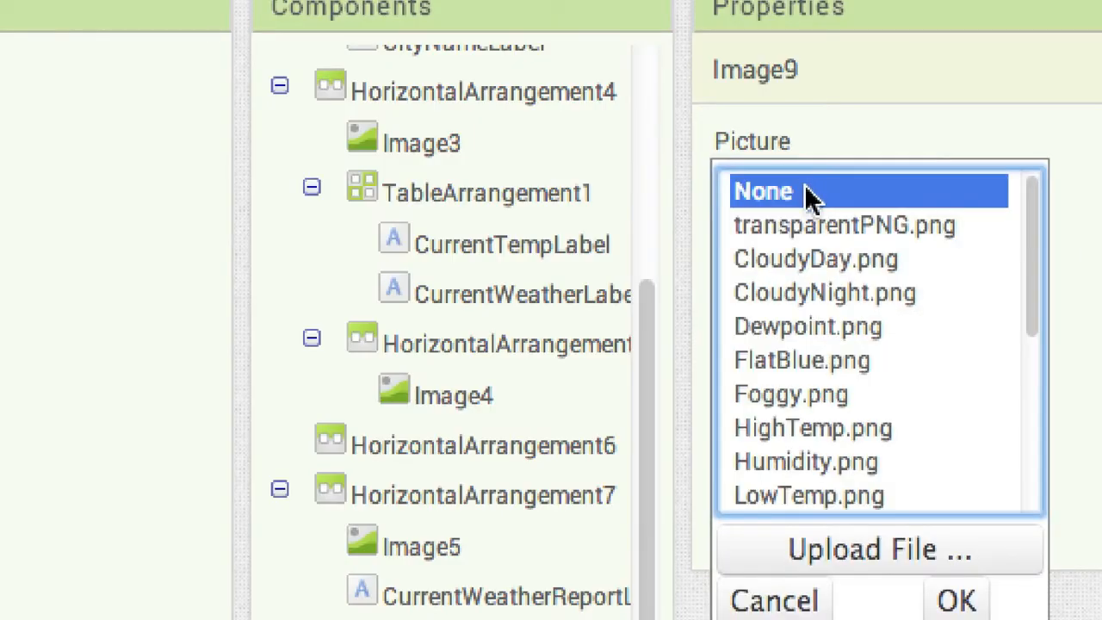
{"action": "left_click", "coordinate": [831, 325]}
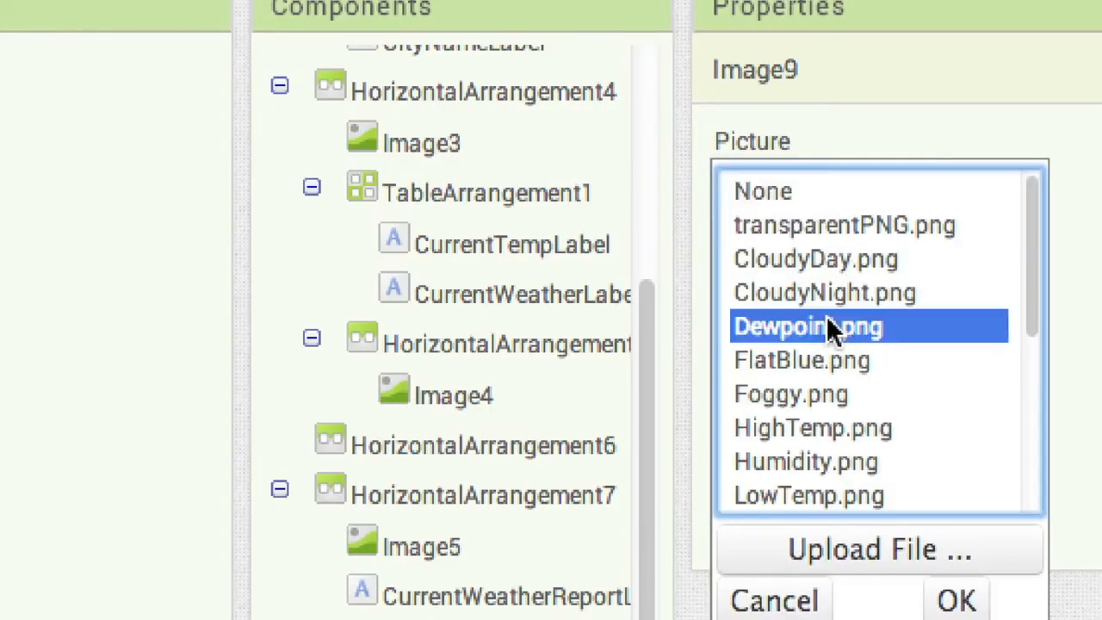
{"action": "left_click", "coordinate": [962, 598]}
{"action": "left_click", "coordinate": [774, 411]}
{"action": "left_click", "coordinate": [773, 478]}
{"action": "type", "text": "12"}
{"action": "key", "text": "Return"}
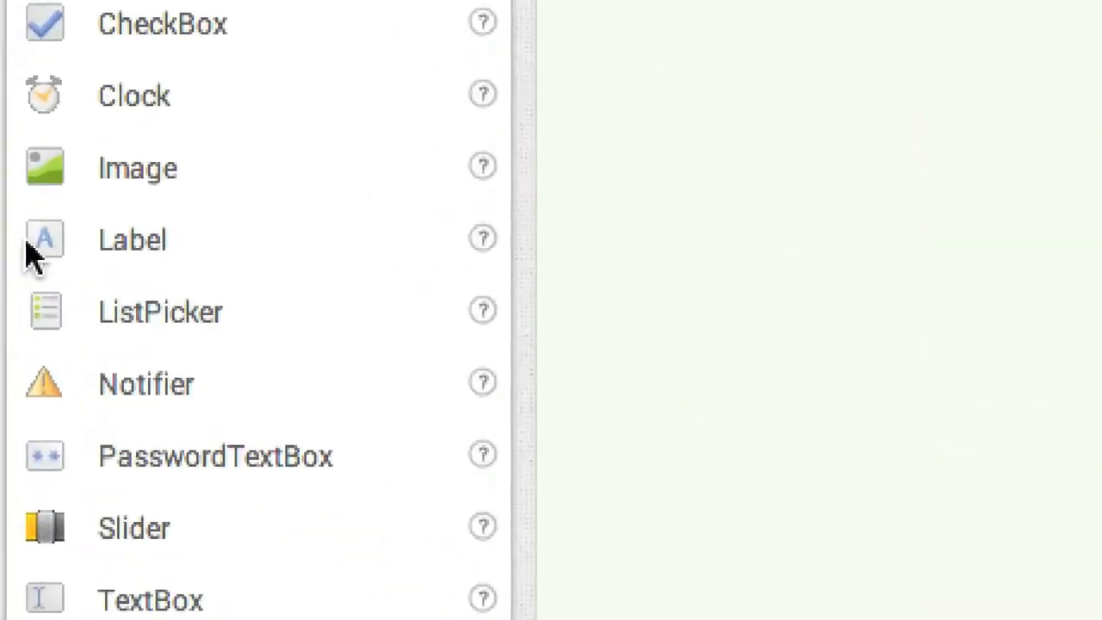
Add a Label after the Dewpoint.png image with empty text and a width of 19 pixels
{"action": "left_click_drag", "start_coordinate": [37, 247], "coordinate": [405, 447]}
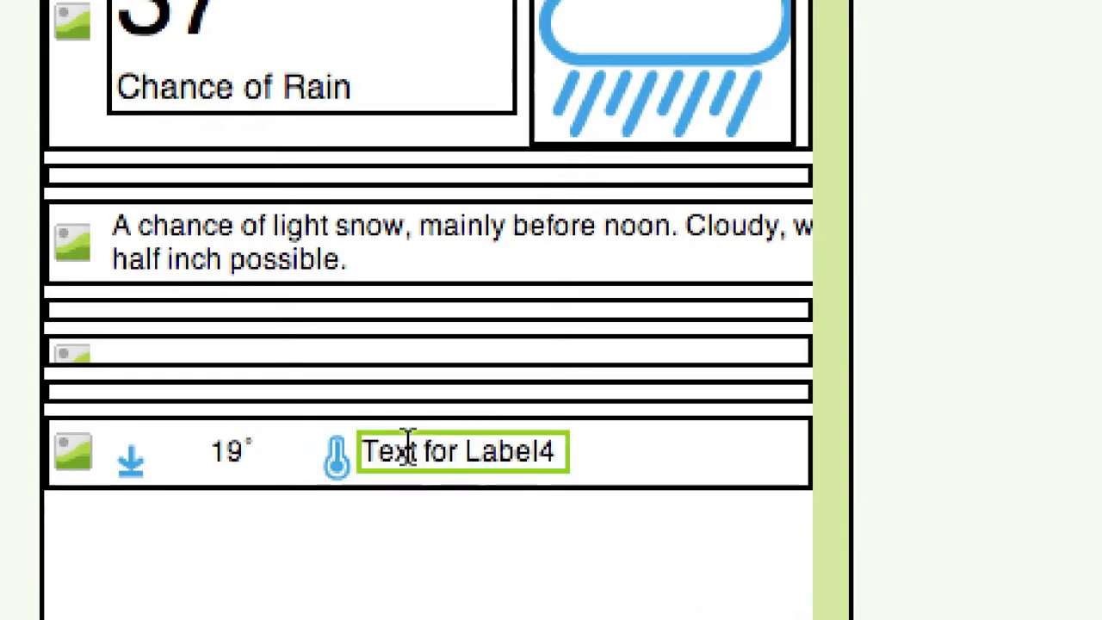
{"action": "triple_click", "coordinate": [946, 266]}
{"action": "key", "text": "BackSpace"}
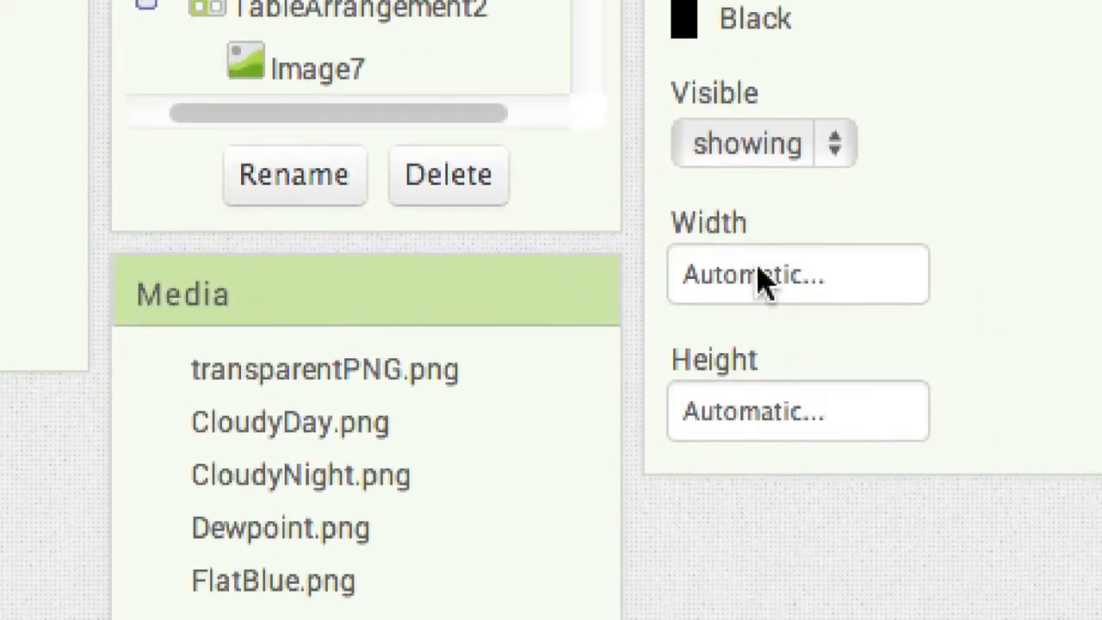
{"action": "left_click", "coordinate": [763, 282]}
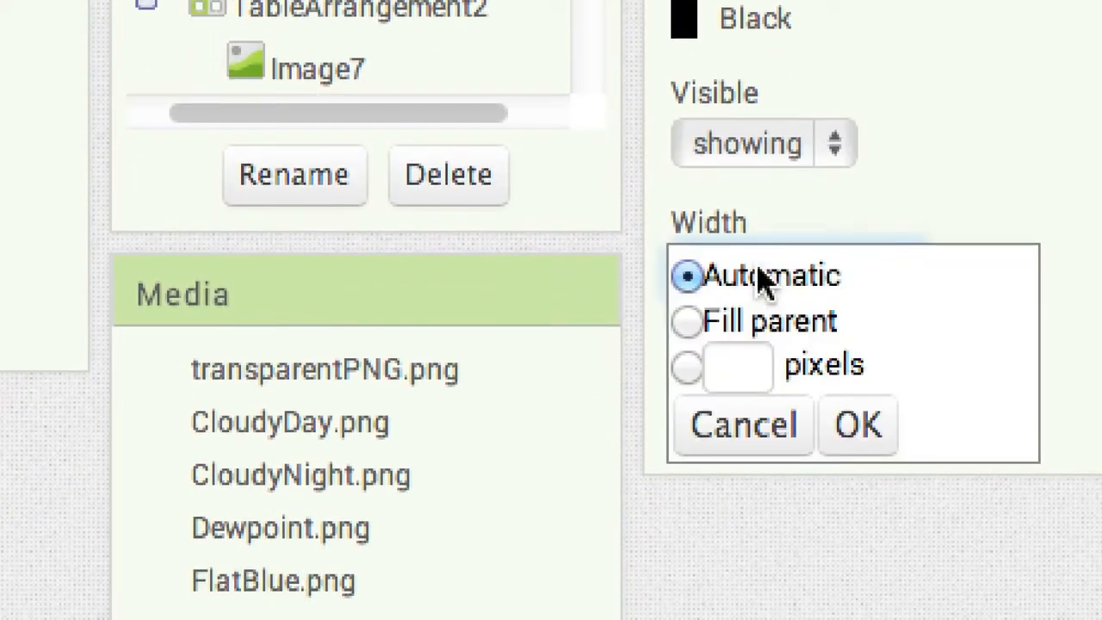
{"action": "left_click", "coordinate": [732, 365]}
{"action": "type", "text": "19"}
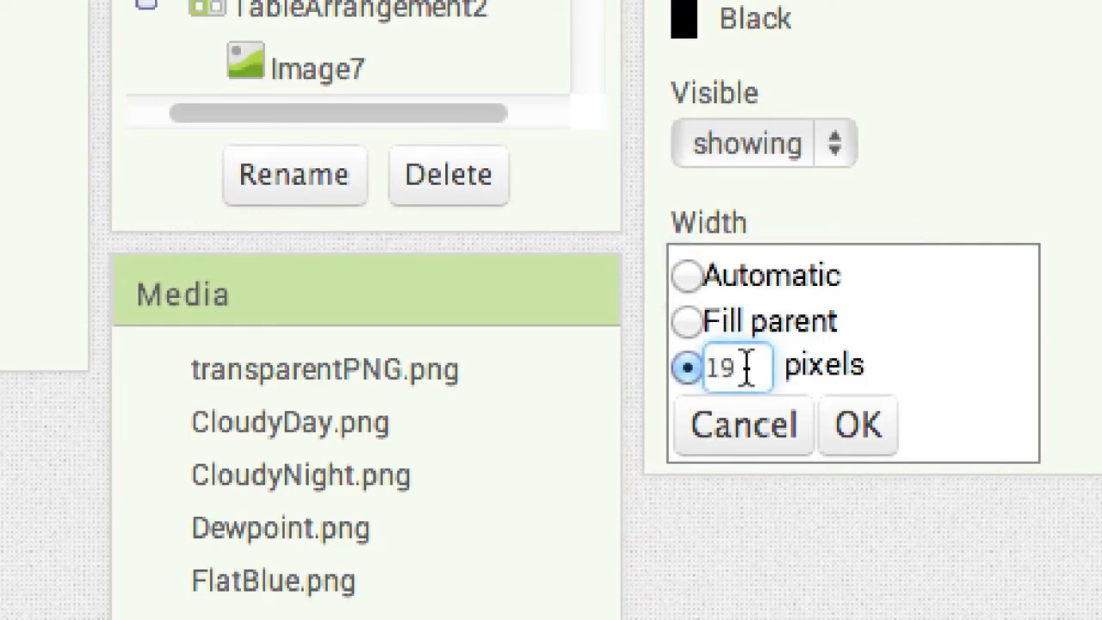
{"action": "left_click", "coordinate": [876, 434]}
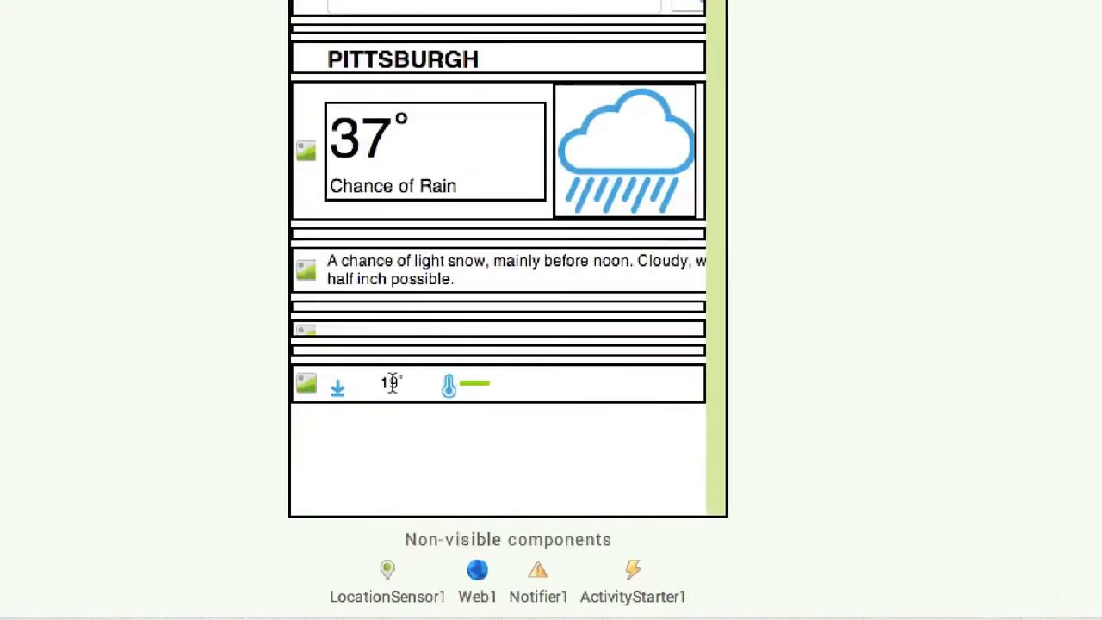
Rename the 19° label as CurrentLowLabel
{"action": "left_click", "coordinate": [391, 383]}
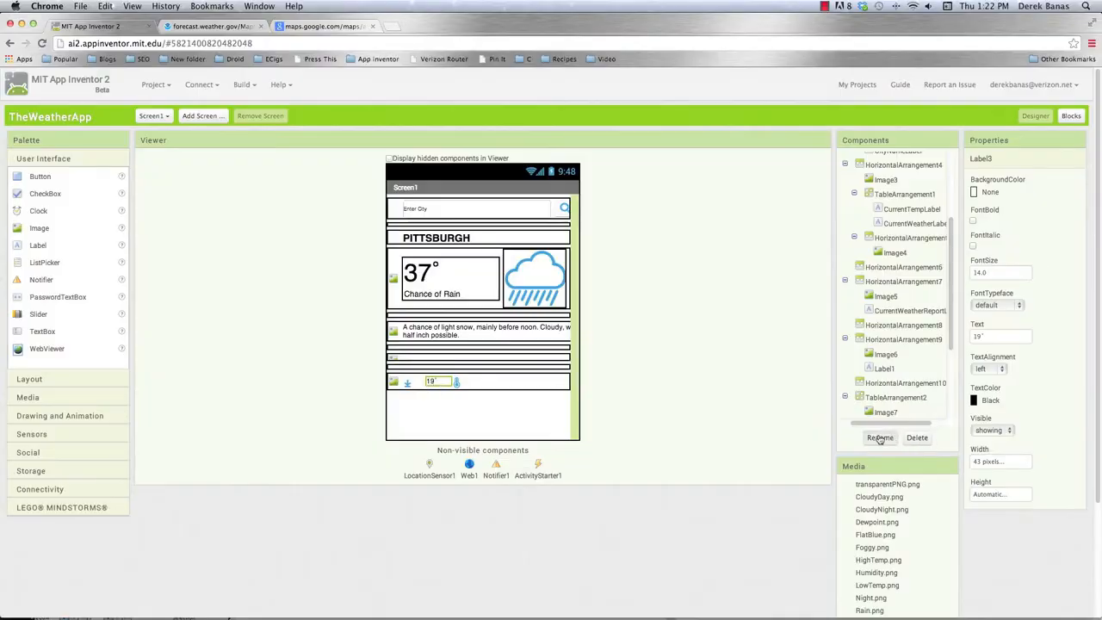
{"action": "left_click", "coordinate": [879, 439]}
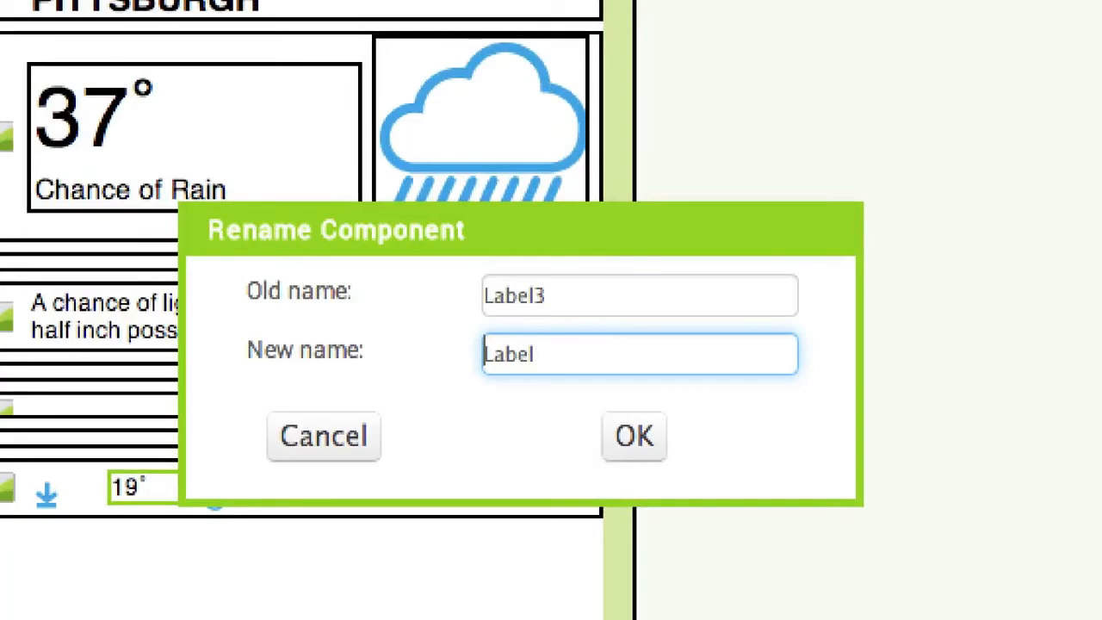
{"action": "type", "text": "CurrentLow"}
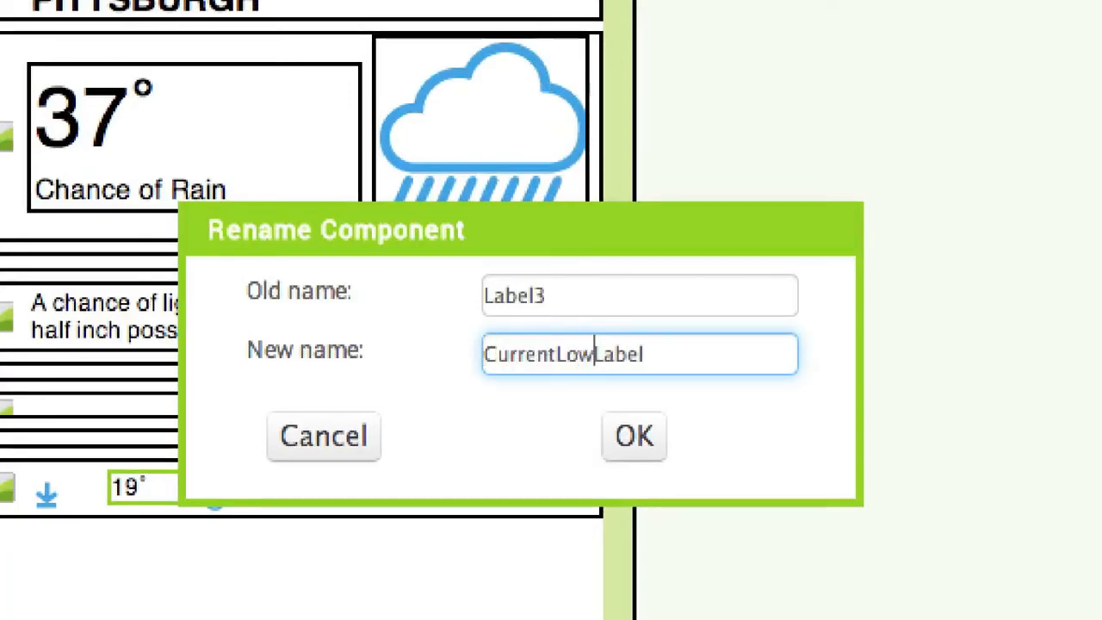
{"action": "left_click", "coordinate": [634, 435]}
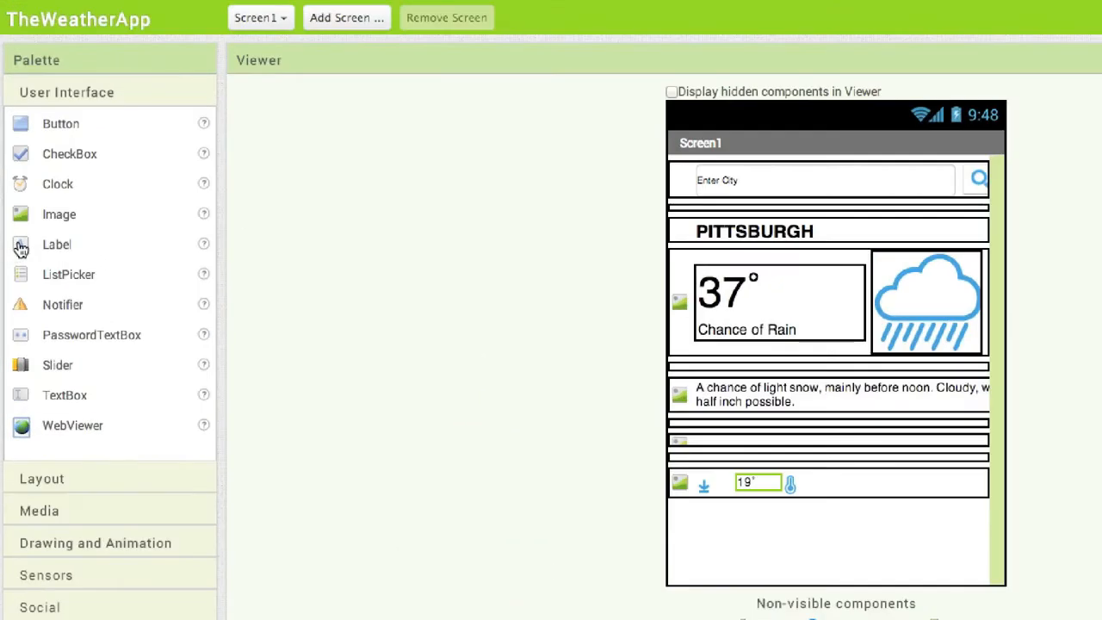
Add a Label after the empty label beside the Dewpoint.png image, with the text 22 and a width of 36 pixels
{"action": "left_click_drag", "start_coordinate": [17, 246], "coordinate": [468, 398]}
{"action": "left_click_drag", "start_coordinate": [808, 513], "coordinate": [837, 486]}
{"action": "left_click_drag", "start_coordinate": [952, 405], "coordinate": [839, 393]}
{"action": "key", "text": "BackSpace"}
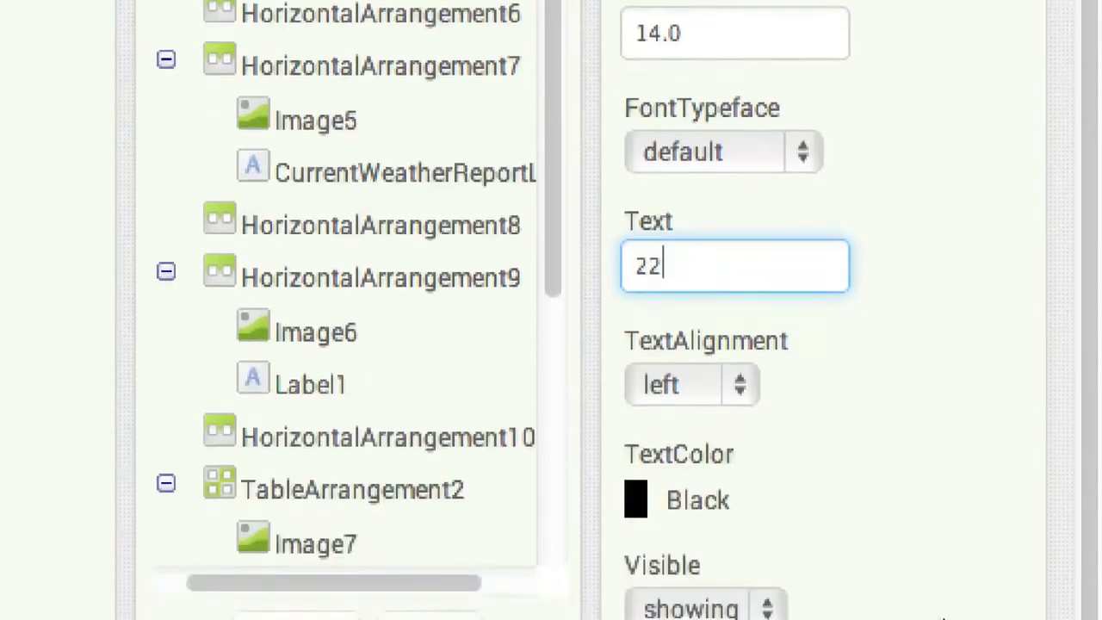
{"action": "left_click", "coordinate": [701, 469]}
{"action": "left_click", "coordinate": [679, 531]}
{"action": "type", "text": "36"}
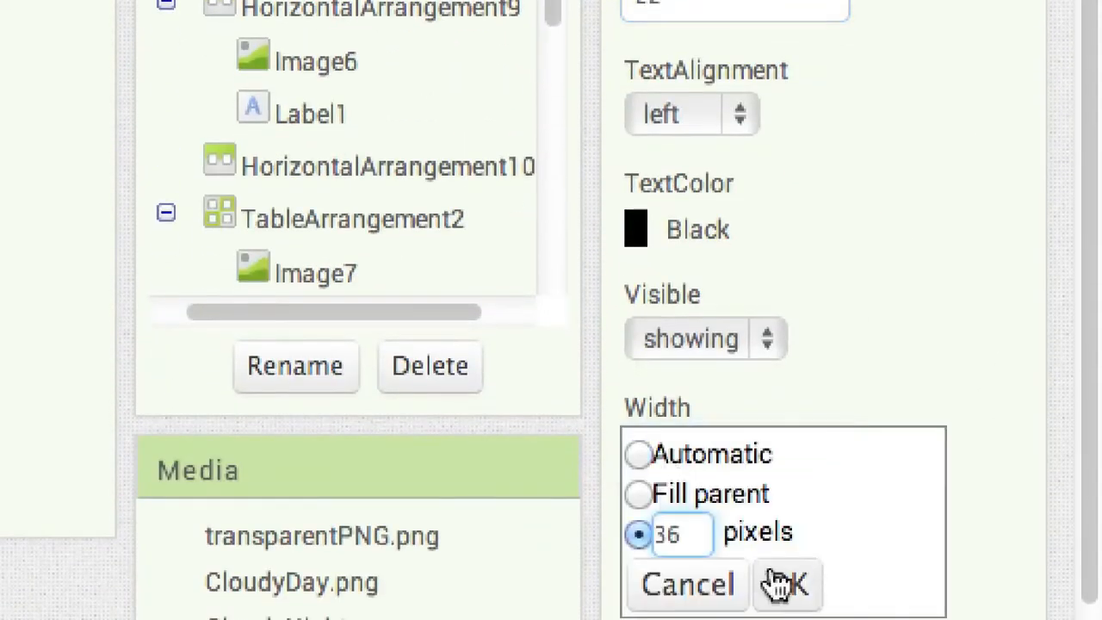
{"action": "left_click", "coordinate": [781, 582]}
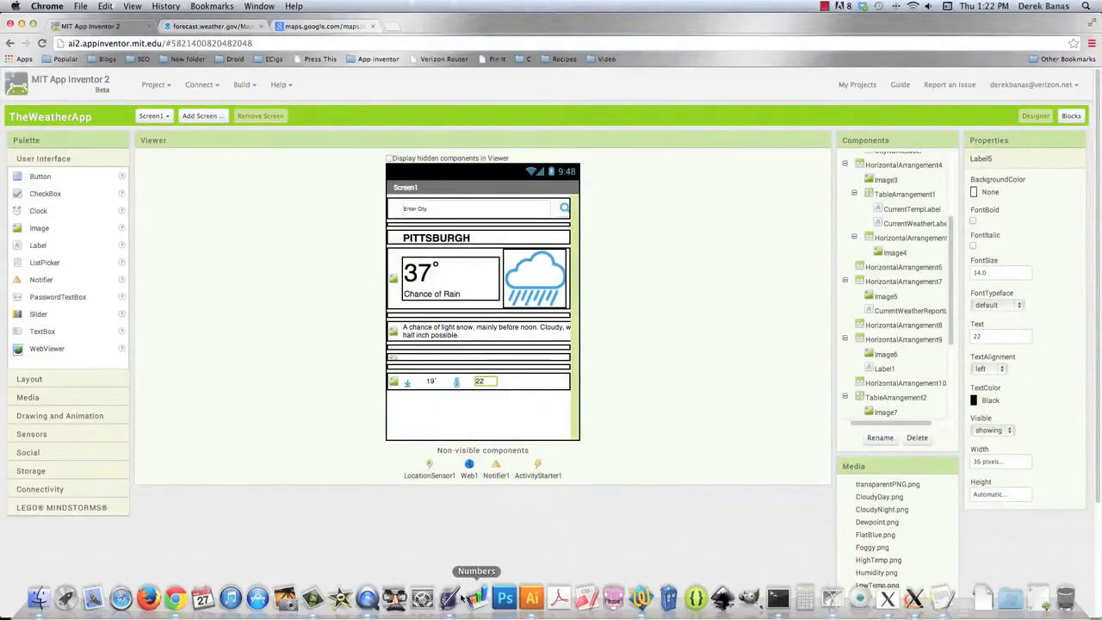
Check the vector design in Illustrator, and in App Inventor add an Image after the 22 label with WindChill.png as its picture
{"action": "left_click", "coordinate": [511, 606]}
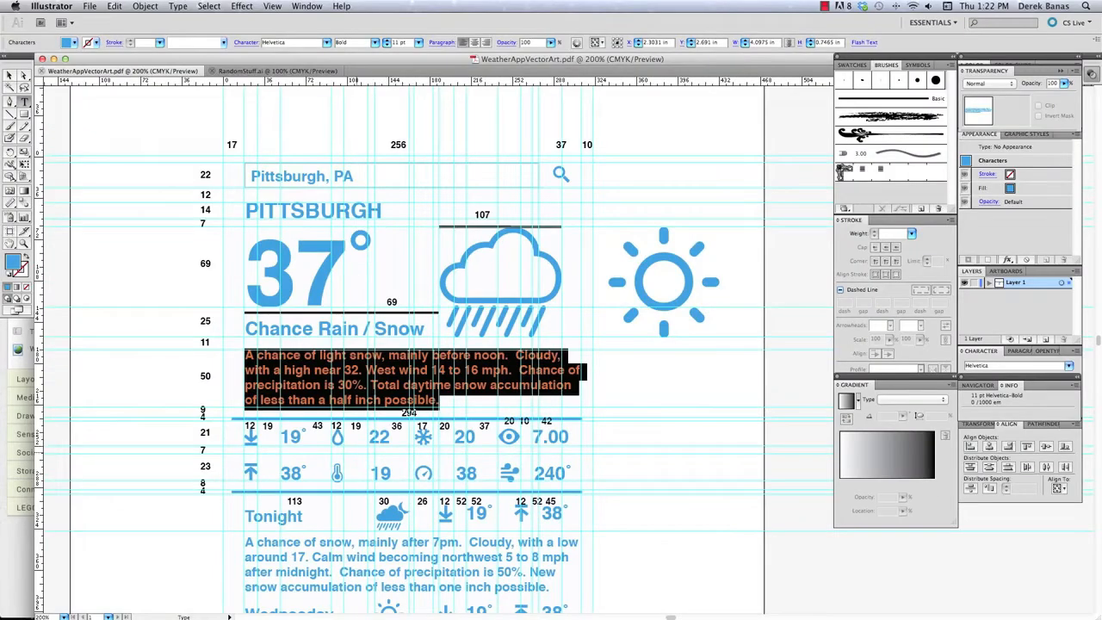
{"action": "left_click", "coordinate": [14, 575]}
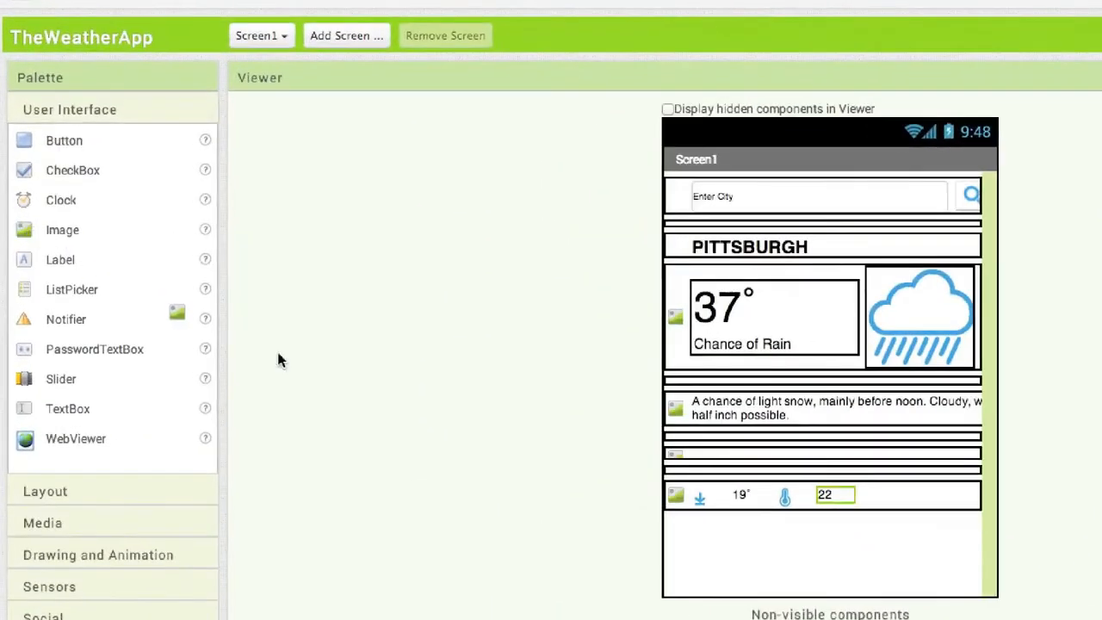
{"action": "left_click_drag", "start_coordinate": [278, 353], "coordinate": [794, 494]}
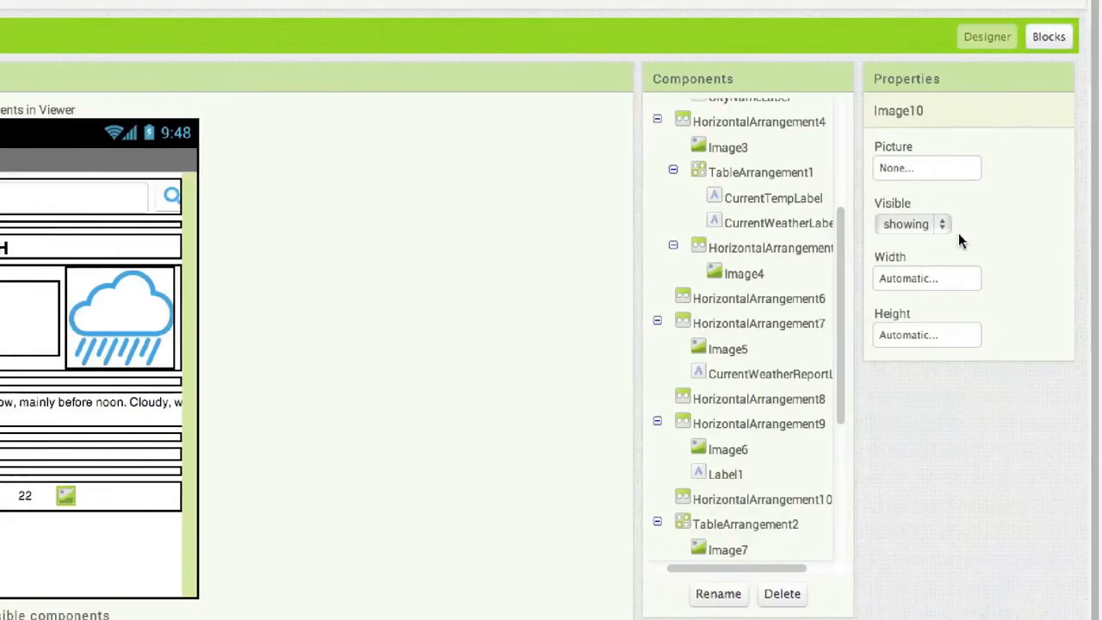
{"action": "left_click", "coordinate": [947, 167]}
{"action": "left_click_drag", "start_coordinate": [1032, 239], "coordinate": [1035, 318]}
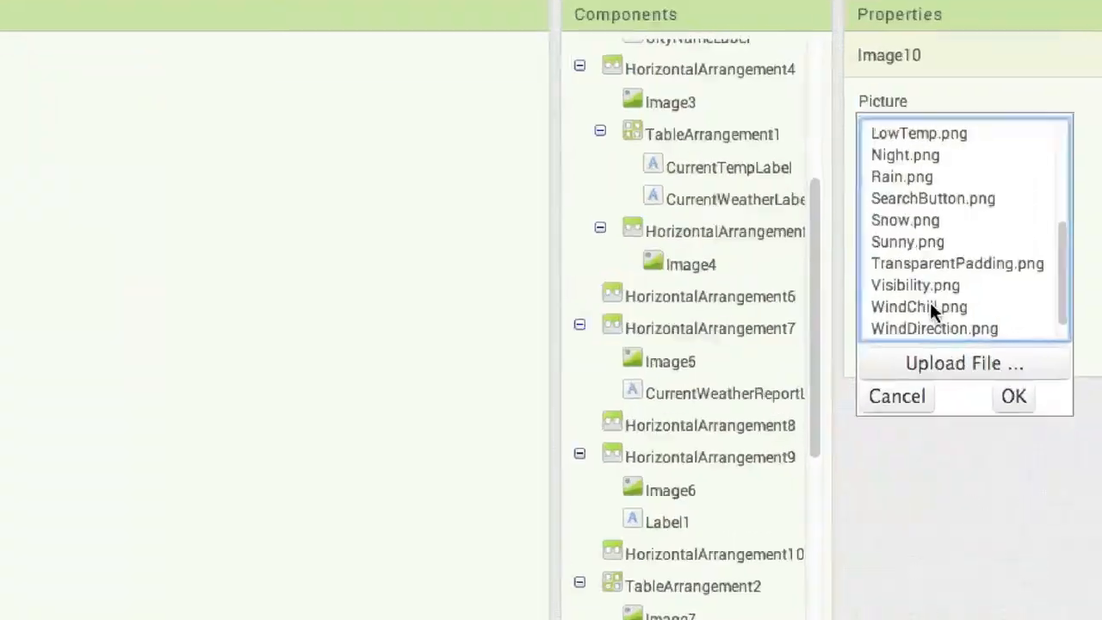
{"action": "left_click", "coordinate": [925, 307]}
{"action": "left_click", "coordinate": [995, 376]}
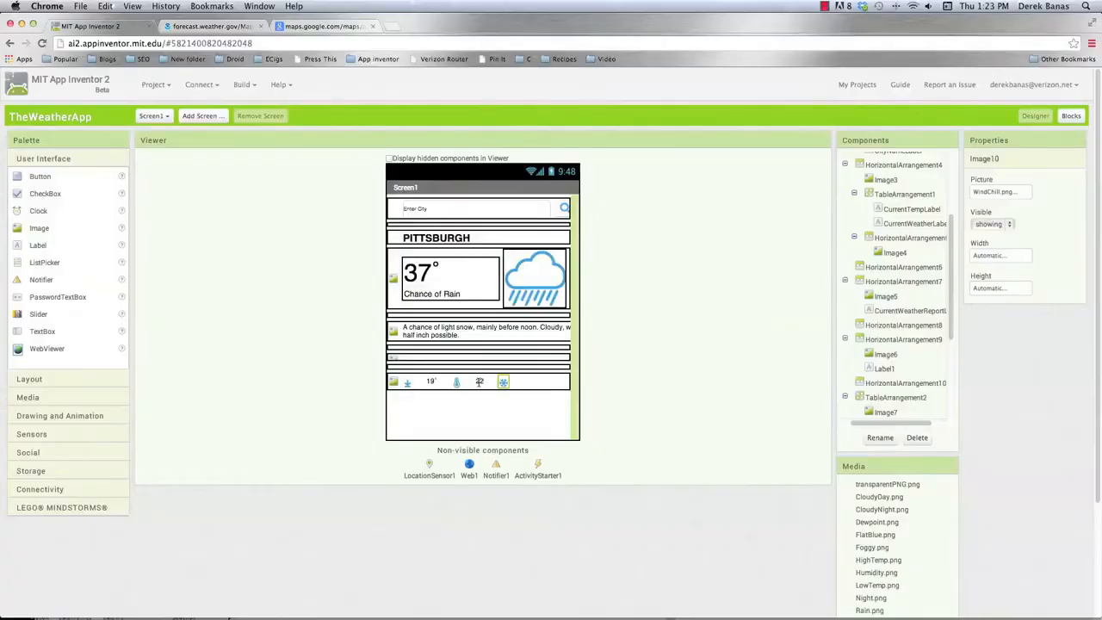
Rename the label showing 22 as CurrentDewPointLabel
{"action": "left_click", "coordinate": [479, 382]}
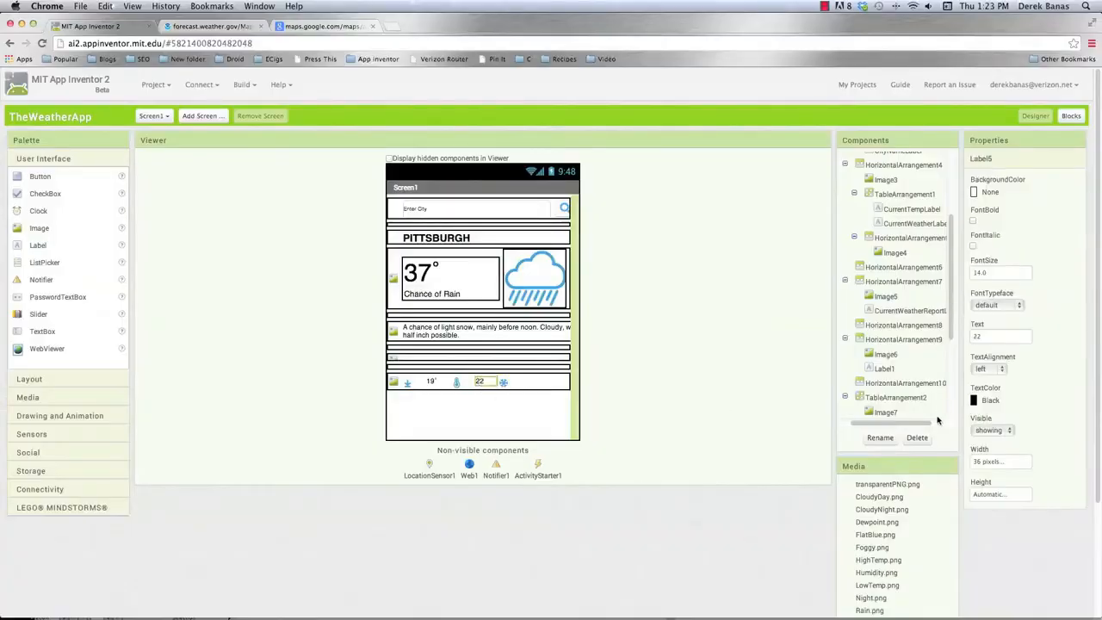
{"action": "left_click", "coordinate": [875, 437]}
{"action": "key", "text": "BackSpace"}
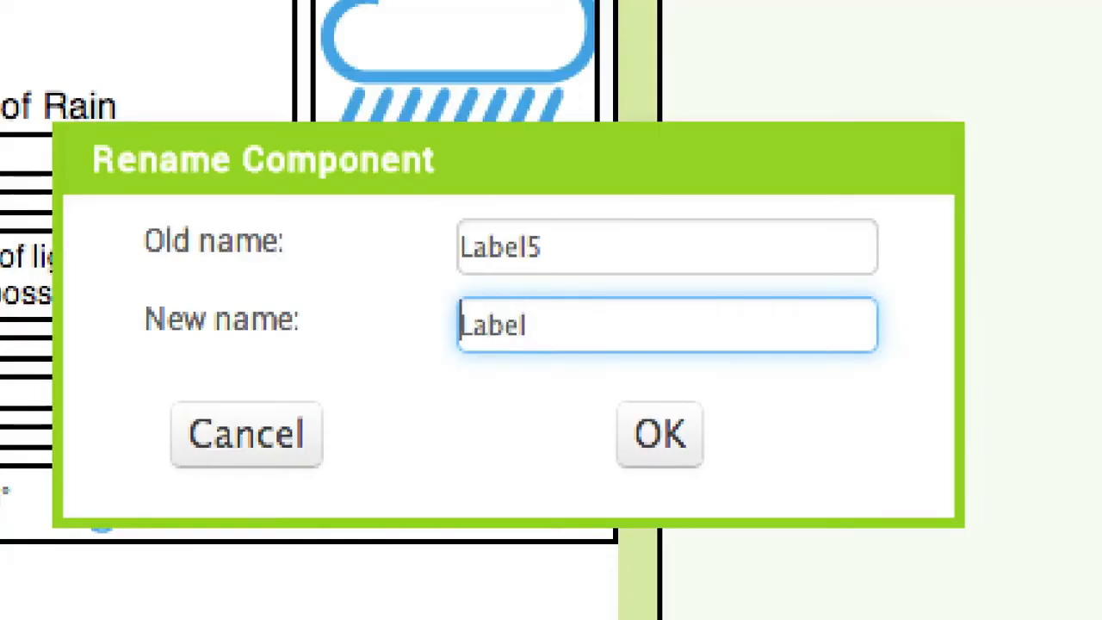
{"action": "type", "text": "CurrentDewPointLabel"}
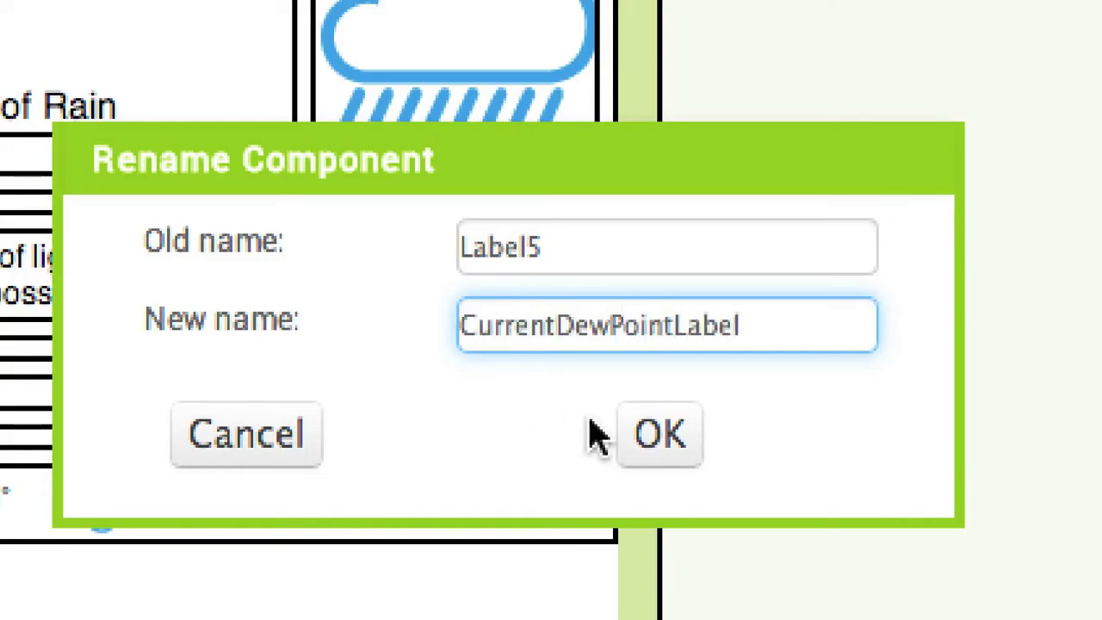
{"action": "left_click", "coordinate": [643, 435]}
Set the width of the WindChill.png image to 17 pixels
{"action": "left_click", "coordinate": [506, 388]}
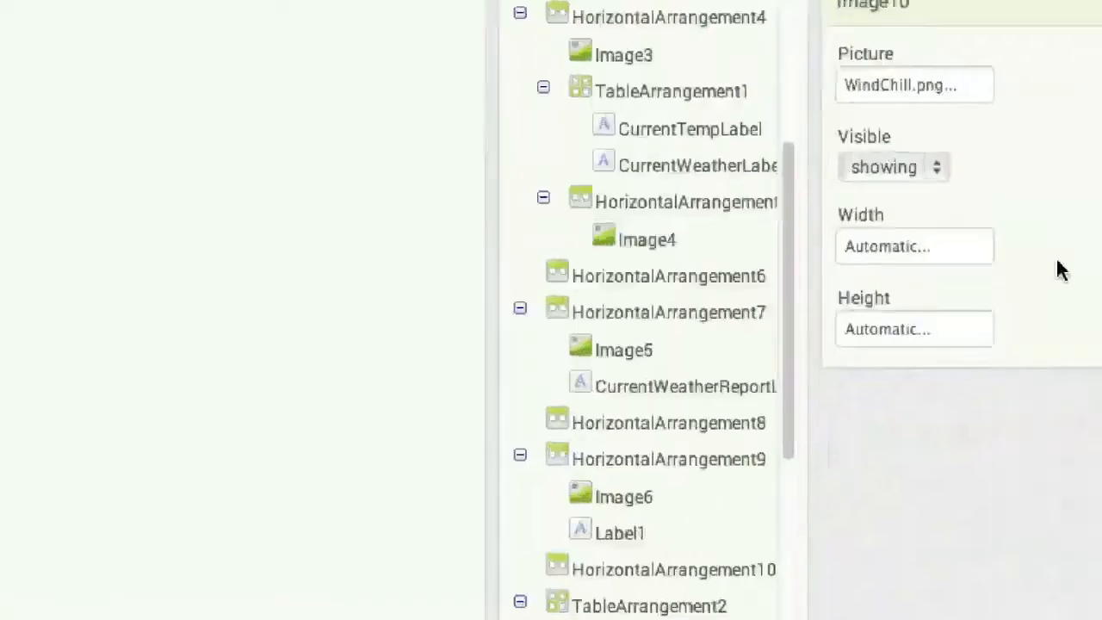
{"action": "left_click", "coordinate": [912, 259]}
{"action": "left_click", "coordinate": [898, 298]}
{"action": "type", "text": "1"}
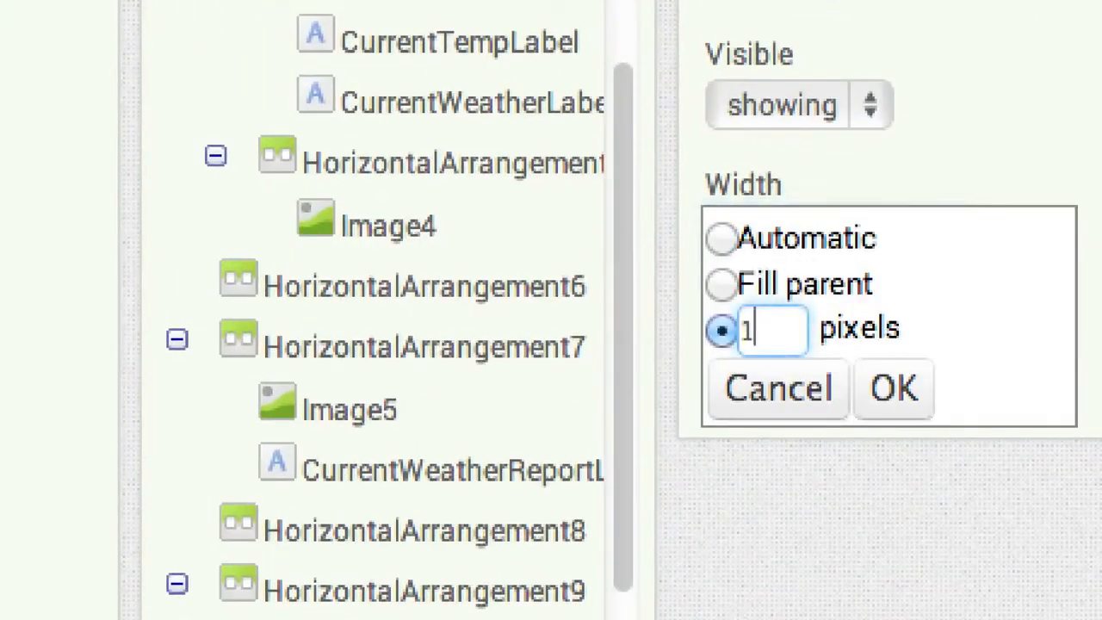
{"action": "type", "text": "7"}
{"action": "left_click", "coordinate": [894, 388]}
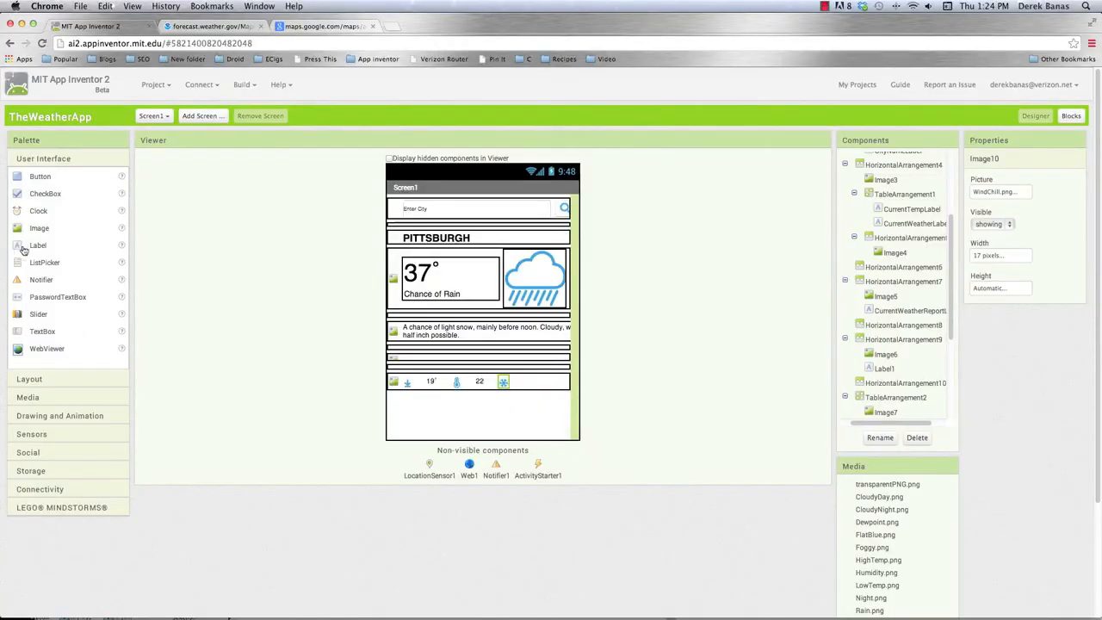
Add a Label after the WindChill.png image and set its width to 20 pixels
{"action": "left_click_drag", "start_coordinate": [23, 249], "coordinate": [520, 385]}
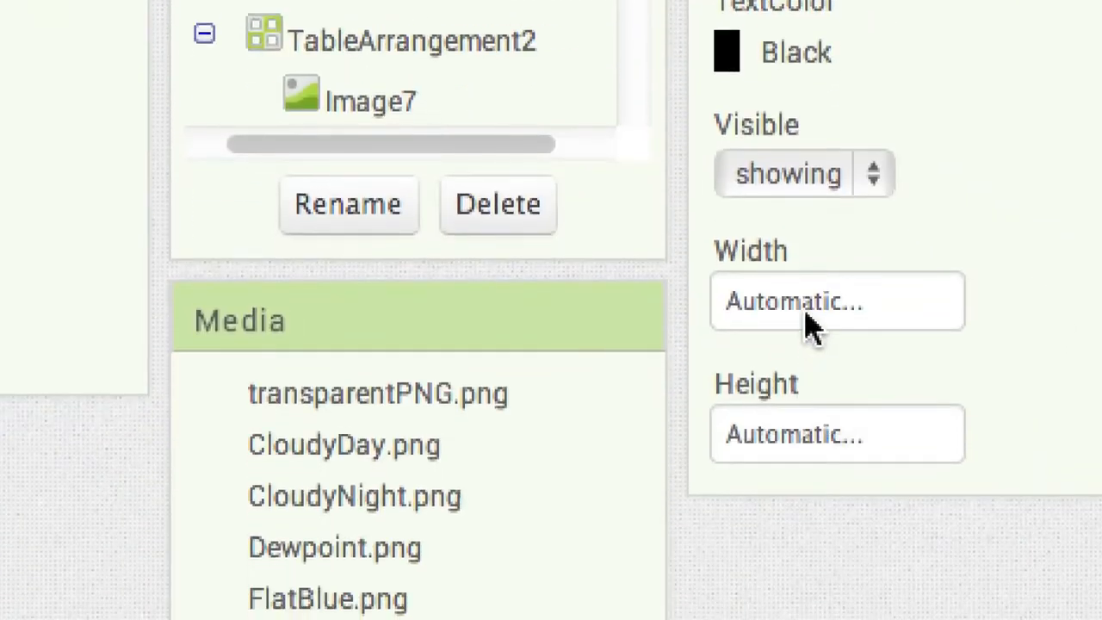
{"action": "left_click", "coordinate": [808, 326]}
{"action": "left_click", "coordinate": [762, 388]}
{"action": "type", "text": "20"}
{"action": "left_click", "coordinate": [893, 451]}
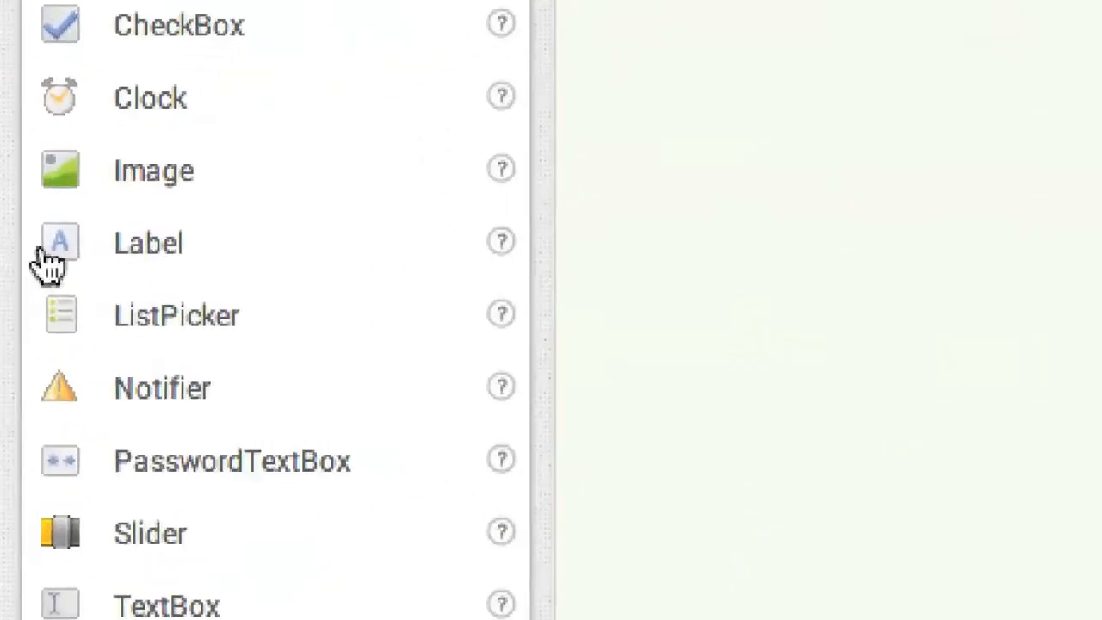
Add a Label after the blank label that follows the WindChill.png image, and rename it CurrentWindChillLabel
{"action": "left_click_drag", "start_coordinate": [26, 252], "coordinate": [836, 506]}
{"action": "left_click", "coordinate": [656, 425]}
{"action": "type", "text": "CurLabelrentWindChill"}
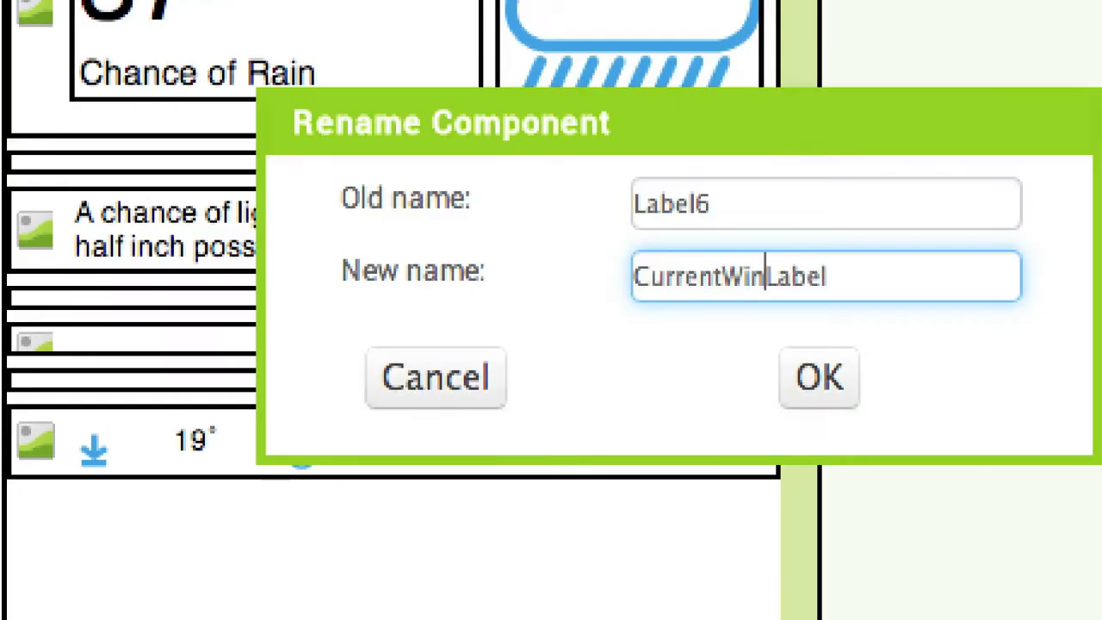
{"action": "key", "text": "Return"}
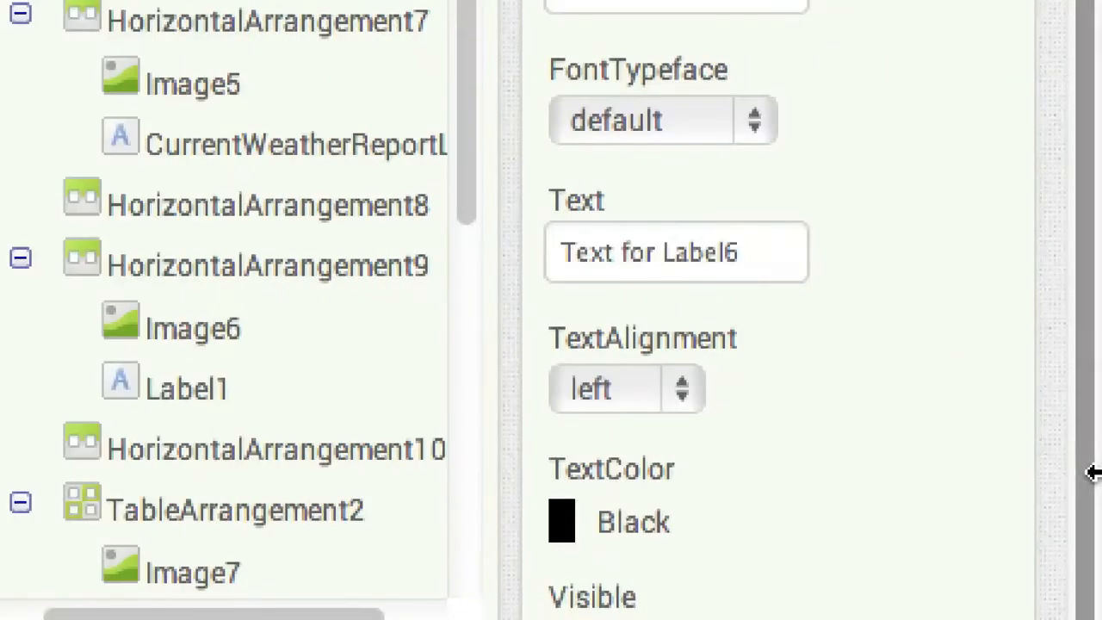
Replace the wind chill label's text with 27 and give the label a fixed width in pixels
{"action": "left_click_drag", "start_coordinate": [760, 224], "coordinate": [549, 188]}
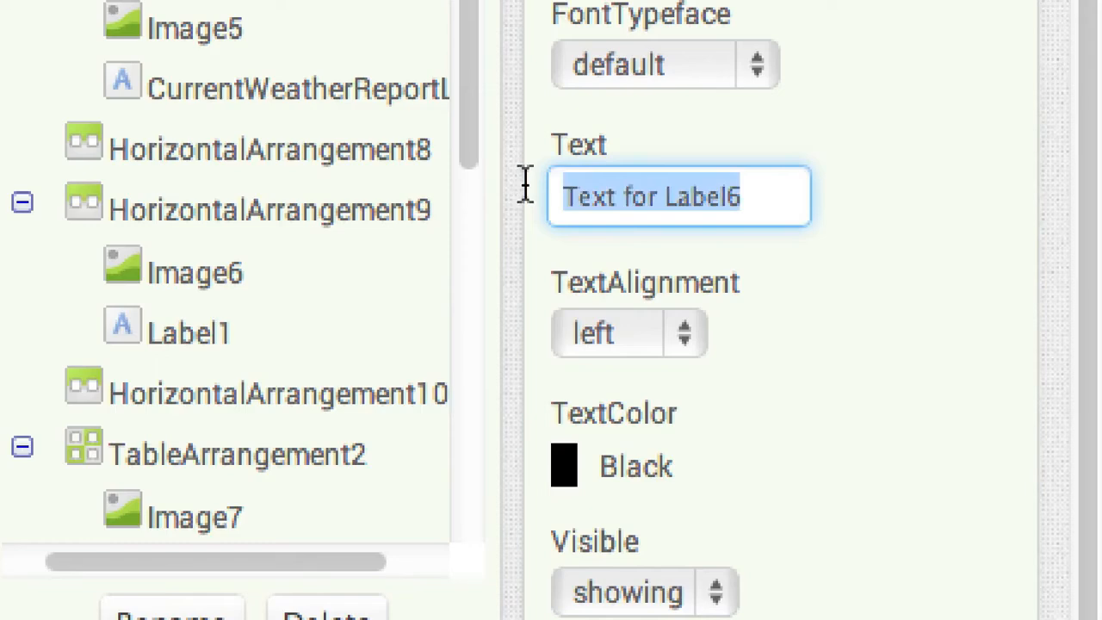
{"action": "key", "text": "BackSpace"}
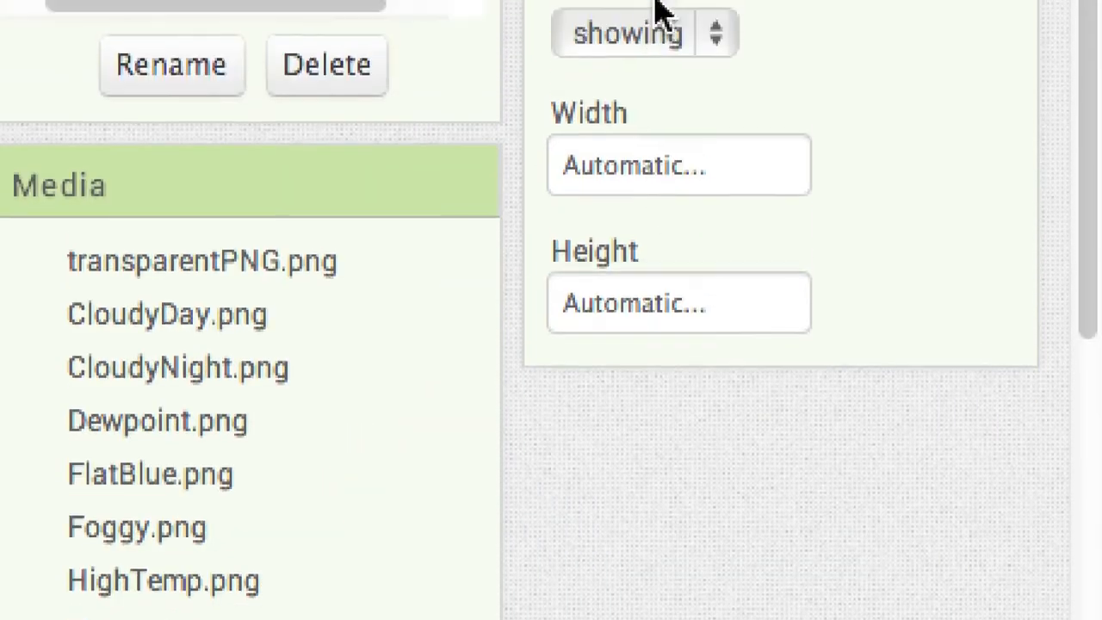
{"action": "left_click", "coordinate": [640, 207]}
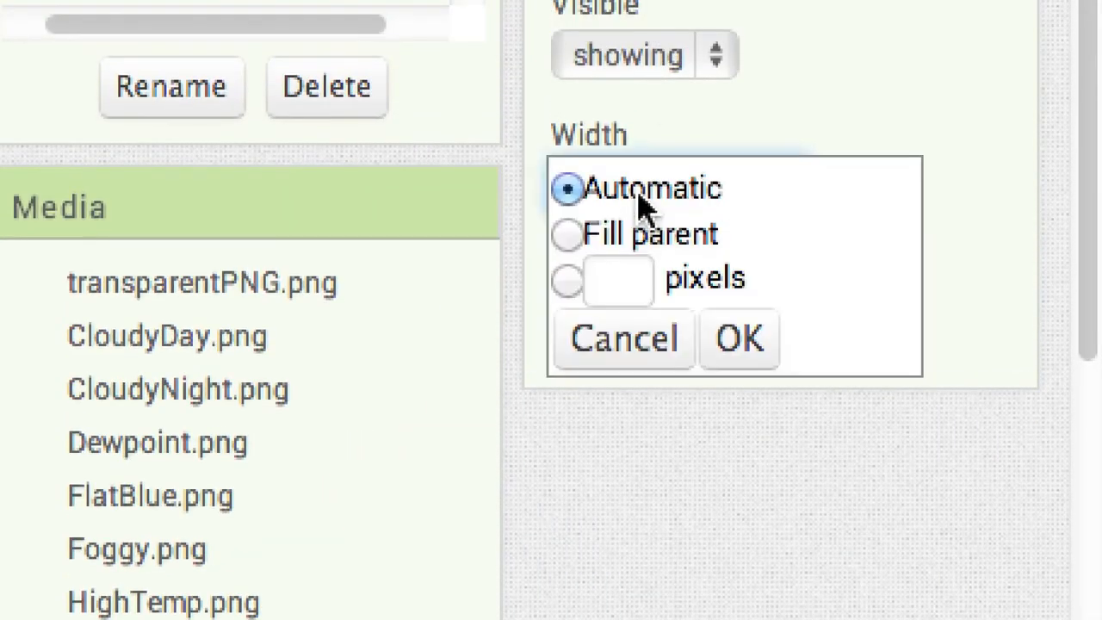
{"action": "left_click", "coordinate": [612, 272]}
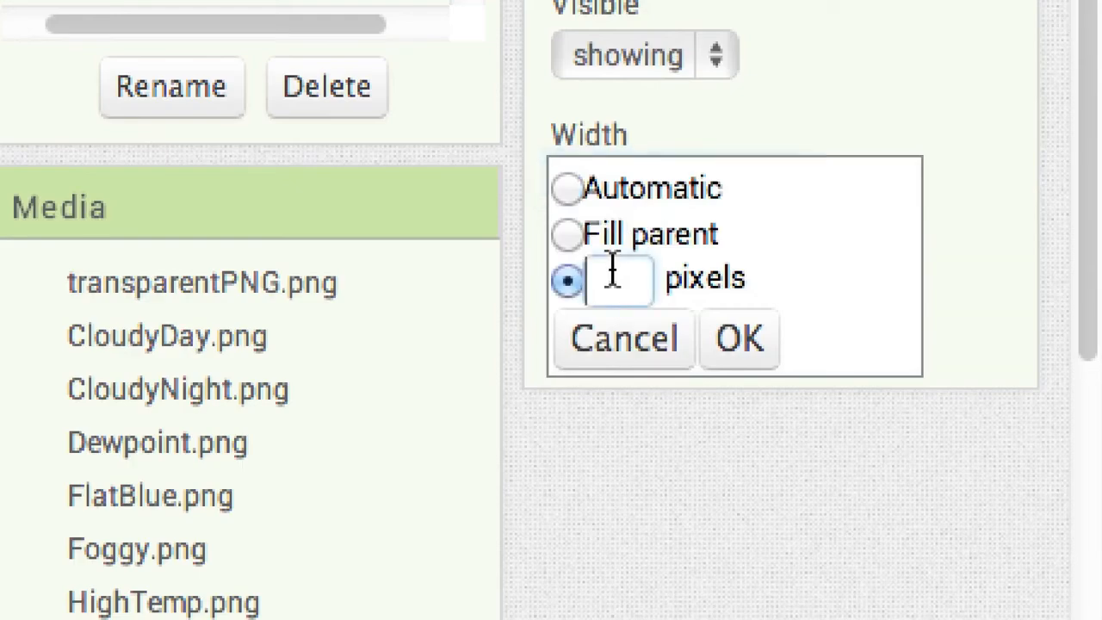
{"action": "left_click", "coordinate": [733, 340]}
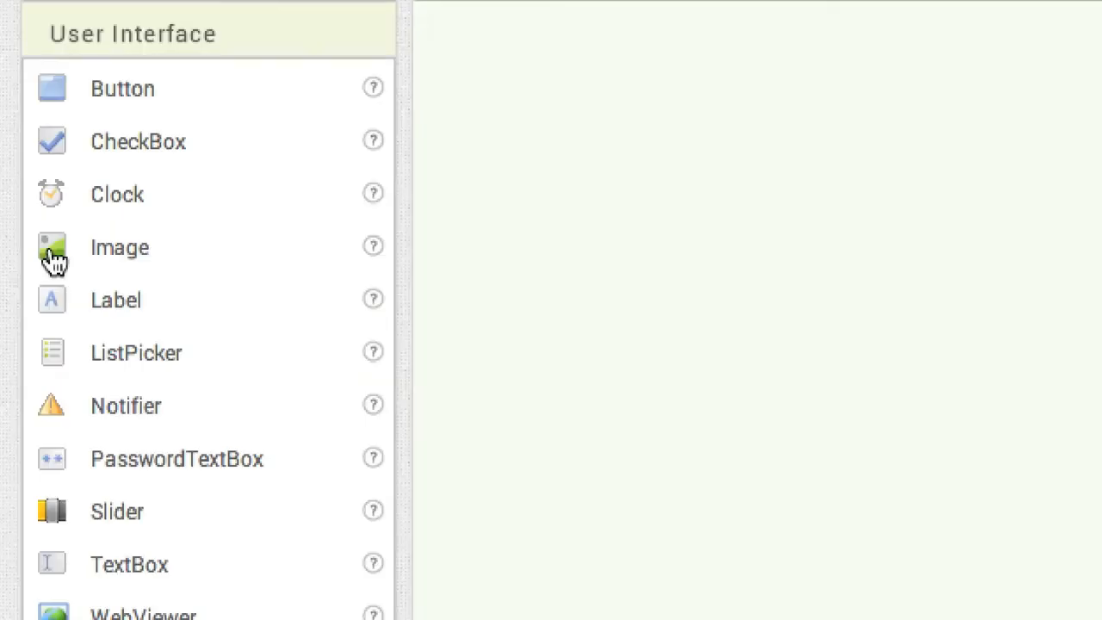
Add an Image after the 27 label with Visibility.png as its picture and a fixed width in pixels
{"action": "left_click_drag", "start_coordinate": [17, 229], "coordinate": [305, 312]}
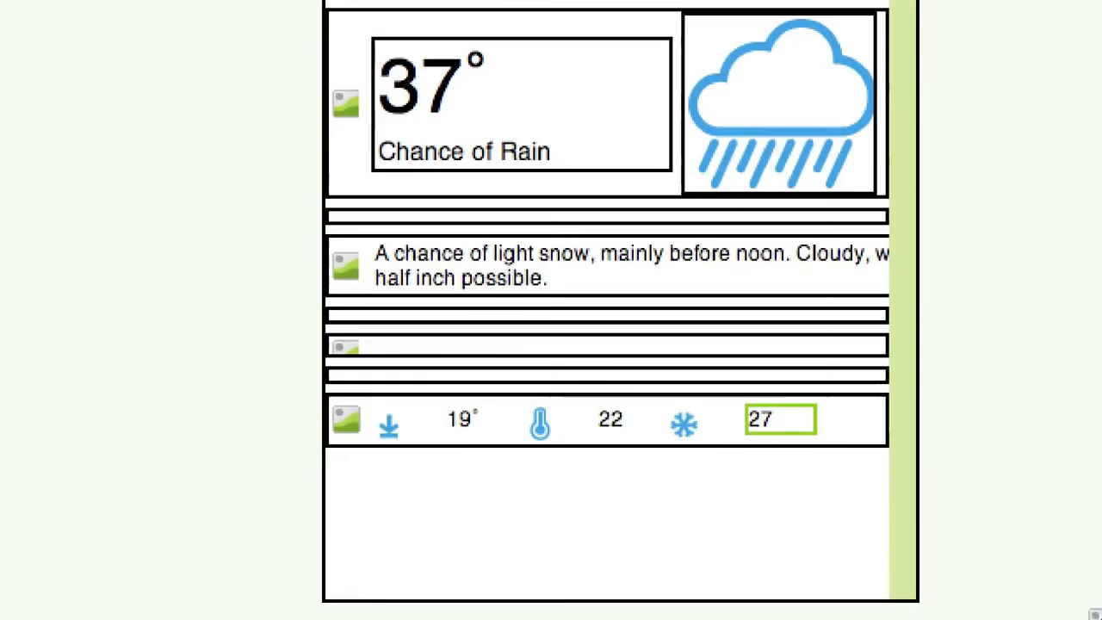
{"action": "left_click_drag", "start_coordinate": [1097, 615], "coordinate": [841, 413]}
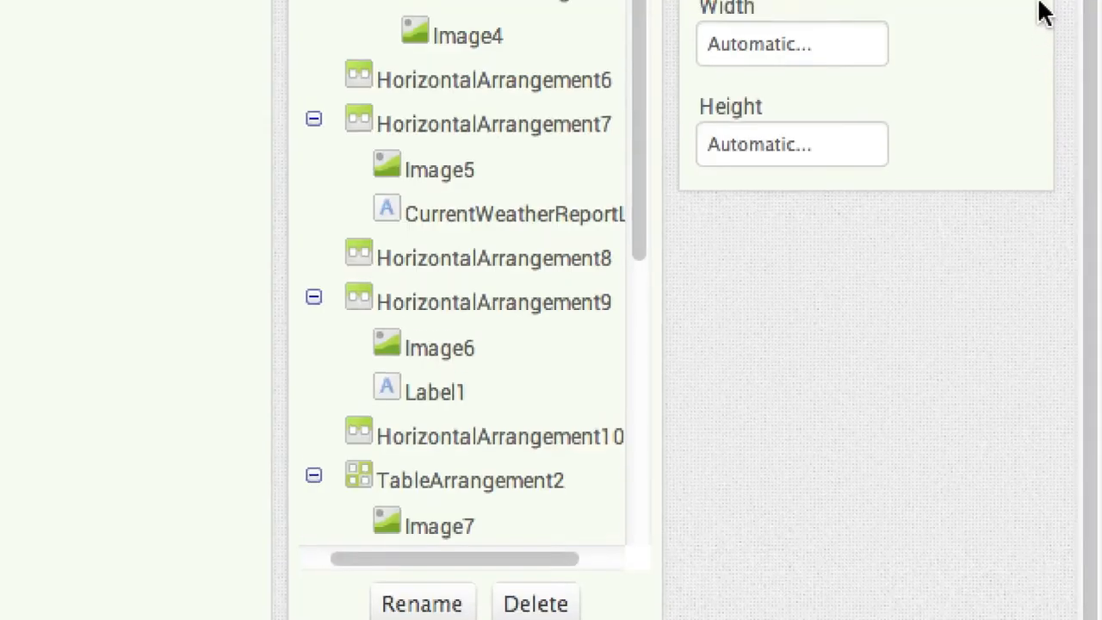
{"action": "left_click", "coordinate": [816, 135]}
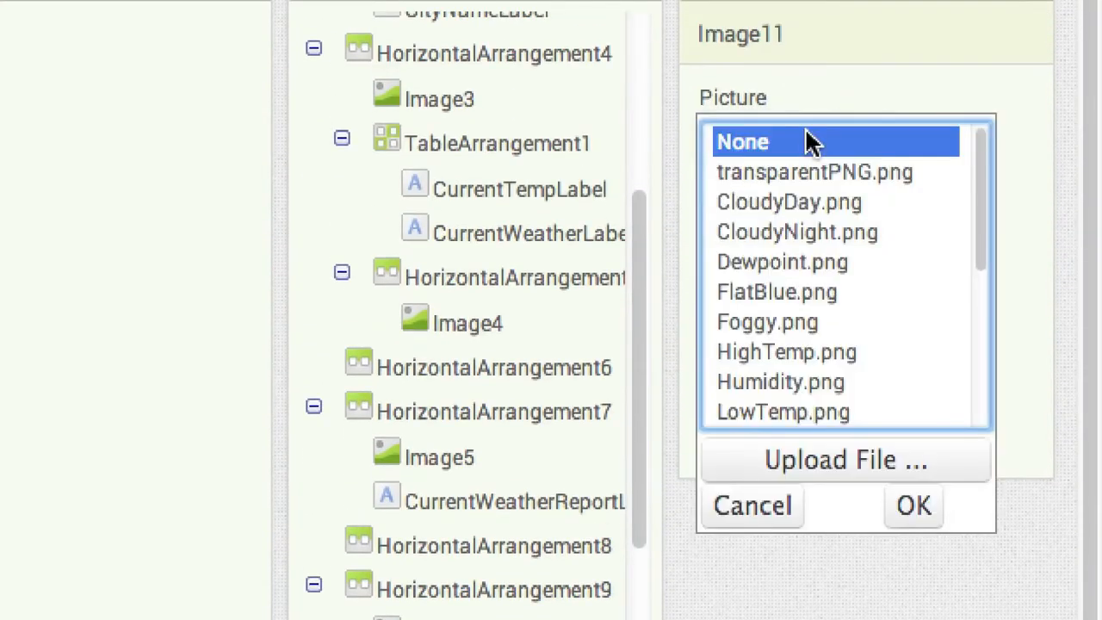
{"action": "left_click_drag", "start_coordinate": [984, 258], "coordinate": [975, 403]}
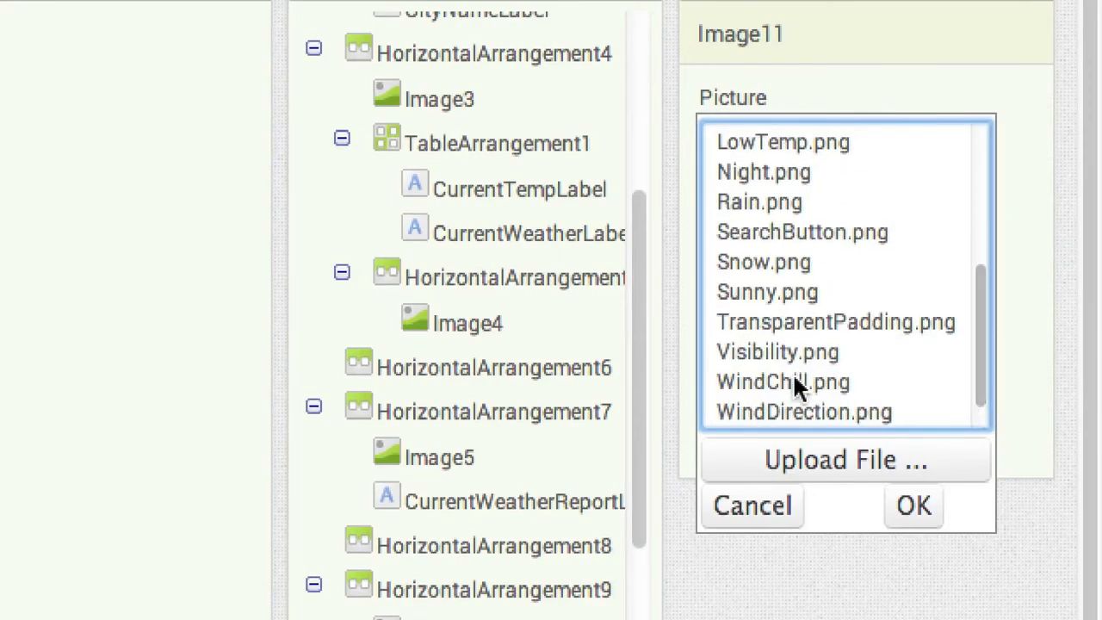
{"action": "left_click", "coordinate": [792, 352]}
{"action": "left_click", "coordinate": [910, 503]}
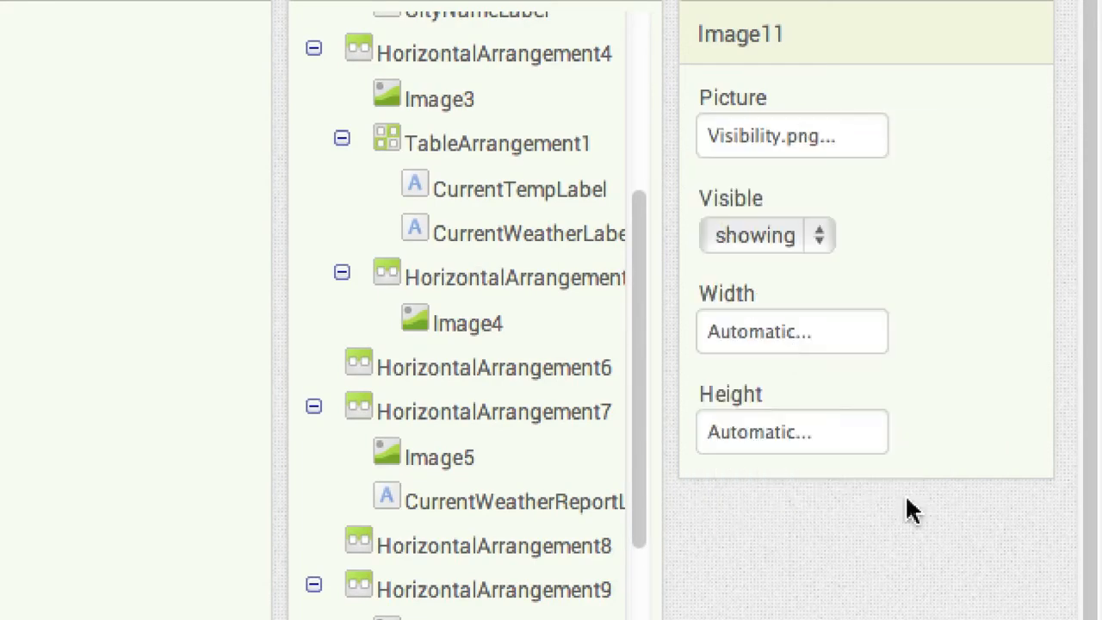
{"action": "left_click", "coordinate": [784, 343]}
{"action": "left_click", "coordinate": [735, 393]}
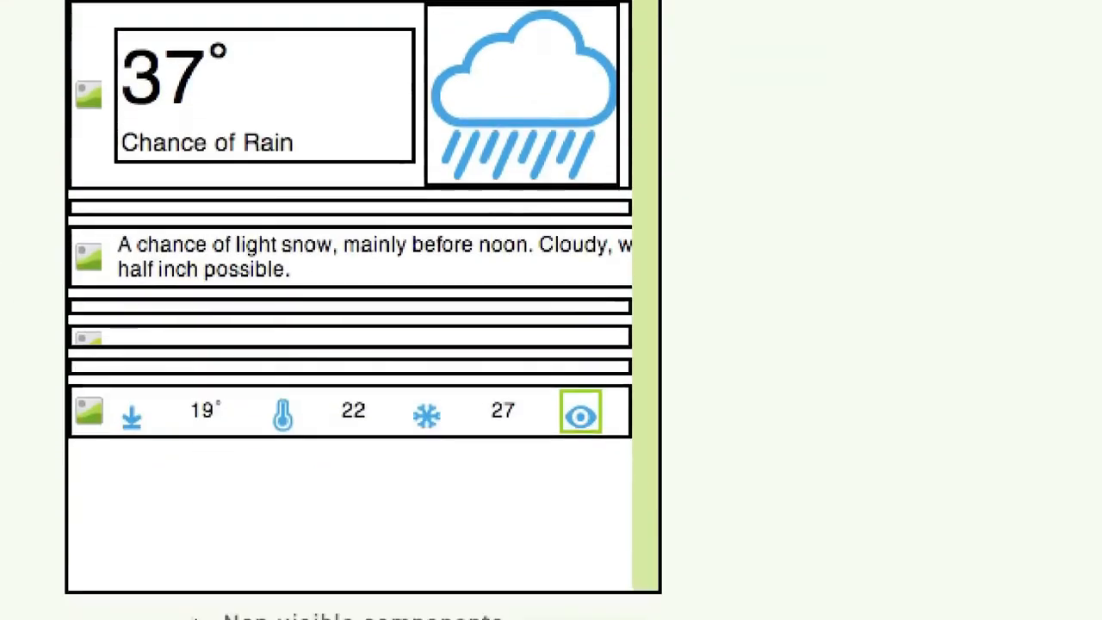
Add a Label after the Visibility.png image, clear its text and set its width to 10 pixels
{"action": "left_click_drag", "start_coordinate": [1098, 583], "coordinate": [658, 248]}
{"action": "left_click_drag", "start_coordinate": [866, 121], "coordinate": [606, 108]}
{"action": "key", "text": "BackSpace"}
{"action": "left_click", "coordinate": [748, 508]}
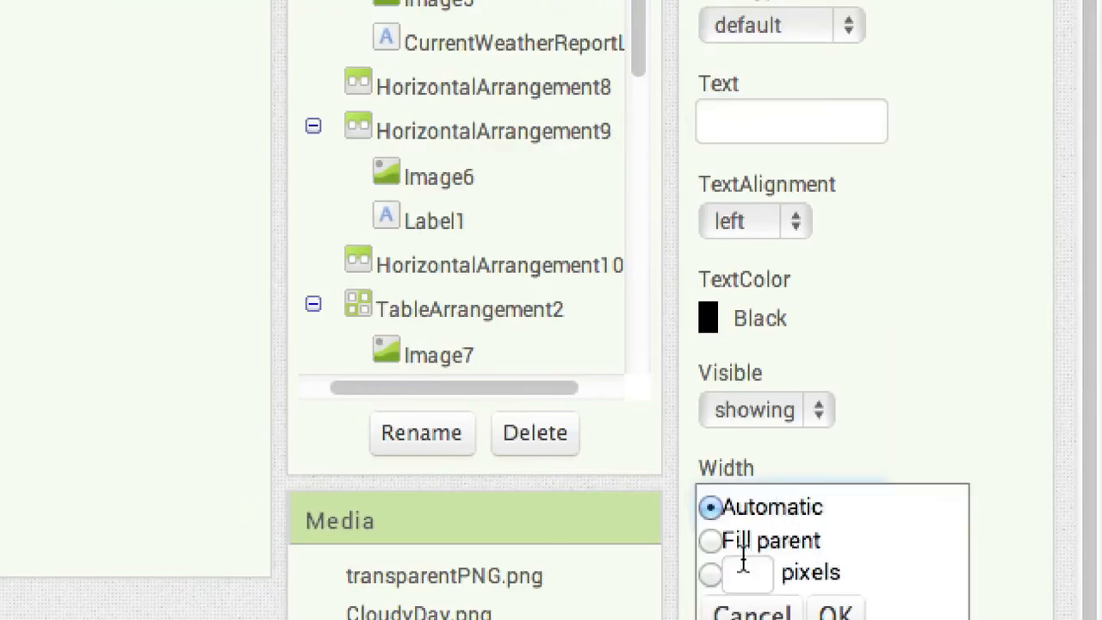
{"action": "left_click", "coordinate": [743, 563]}
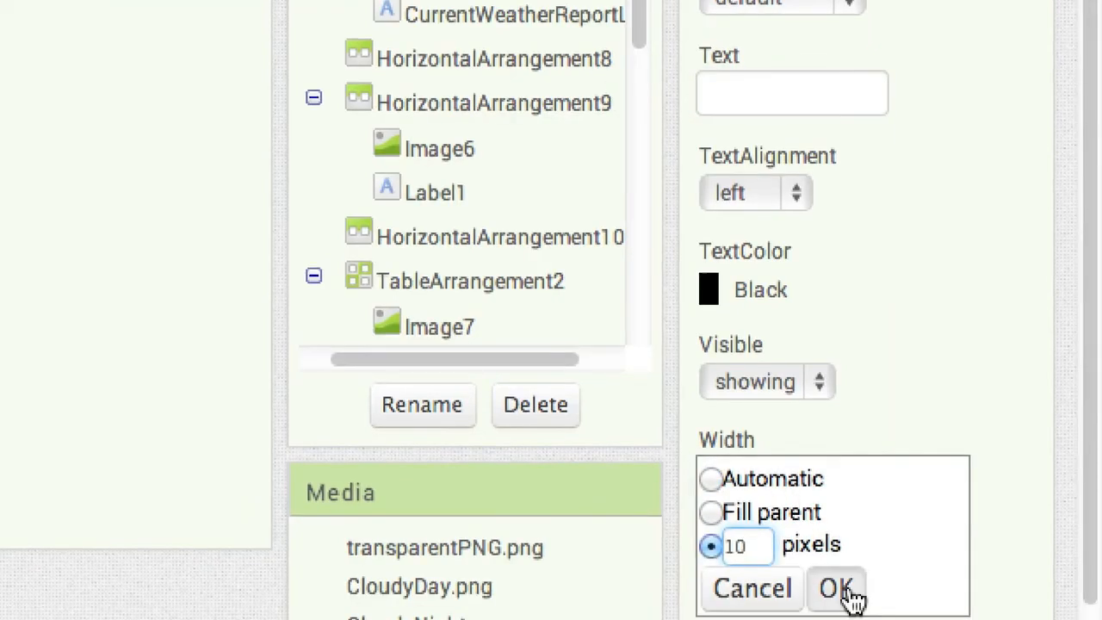
{"action": "left_click", "coordinate": [836, 613]}
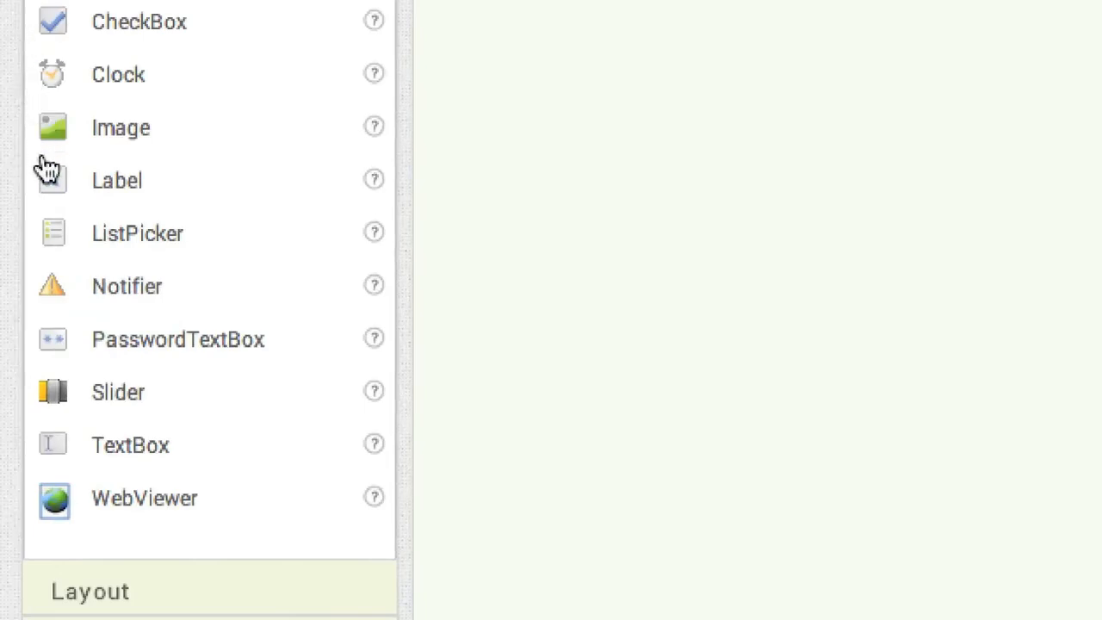
Add a Label after the blank spacer label that follows the Visibility.png image, and rename it CurrentVisibilityLabel
{"action": "left_click_drag", "start_coordinate": [56, 181], "coordinate": [769, 493]}
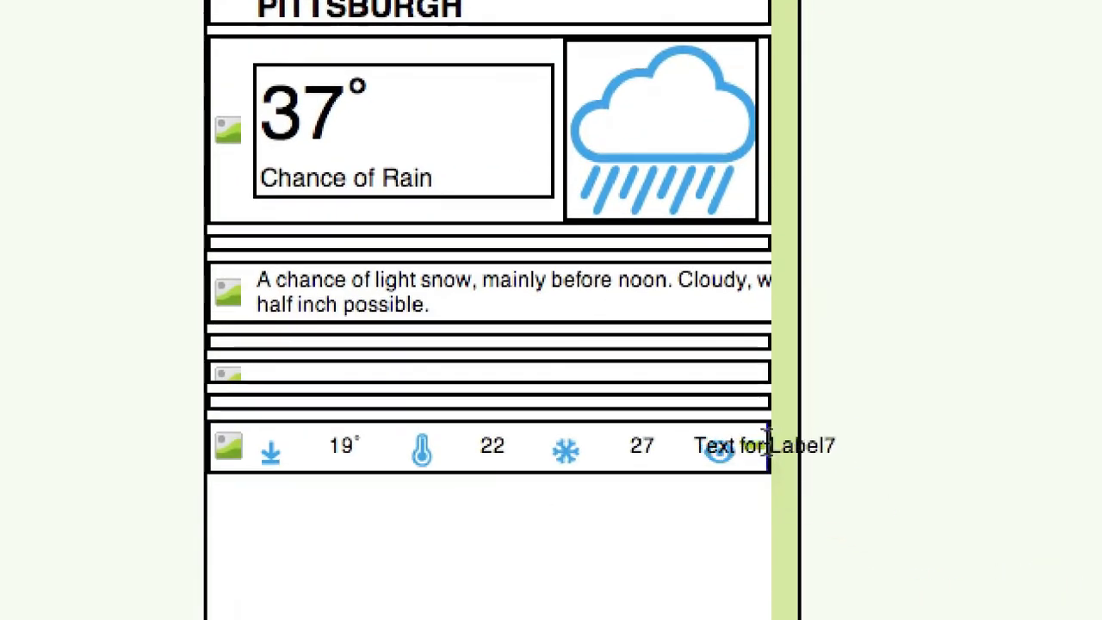
{"action": "left_click_drag", "start_coordinate": [768, 445], "coordinate": [768, 448]}
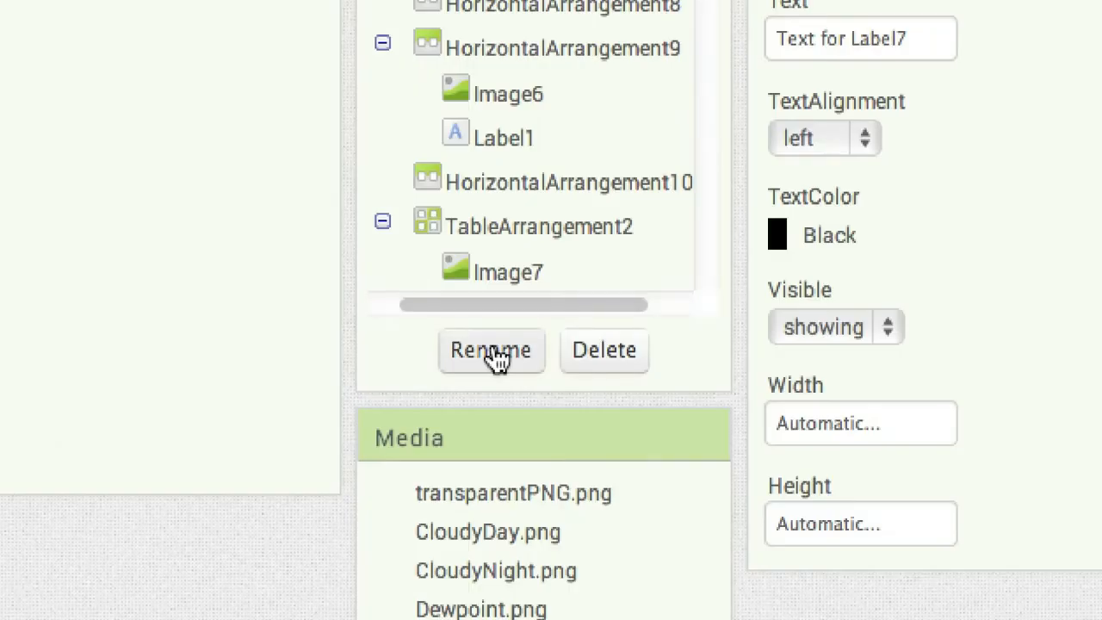
{"action": "left_click", "coordinate": [497, 360]}
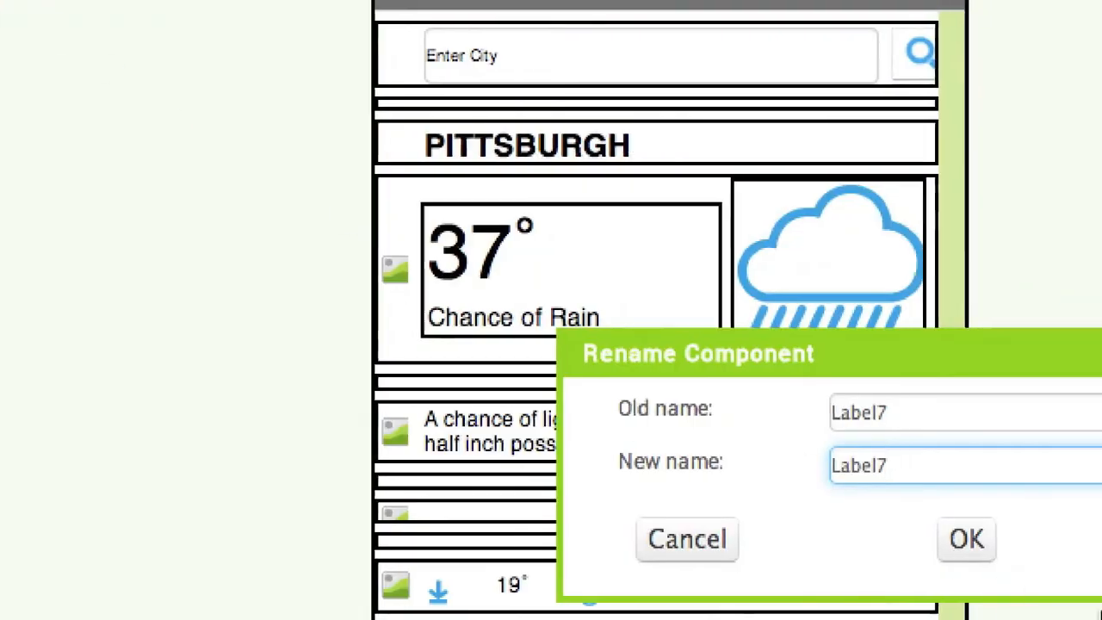
{"action": "type", "text": "CurrentVisibilityLabel"}
{"action": "left_click", "coordinate": [716, 494]}
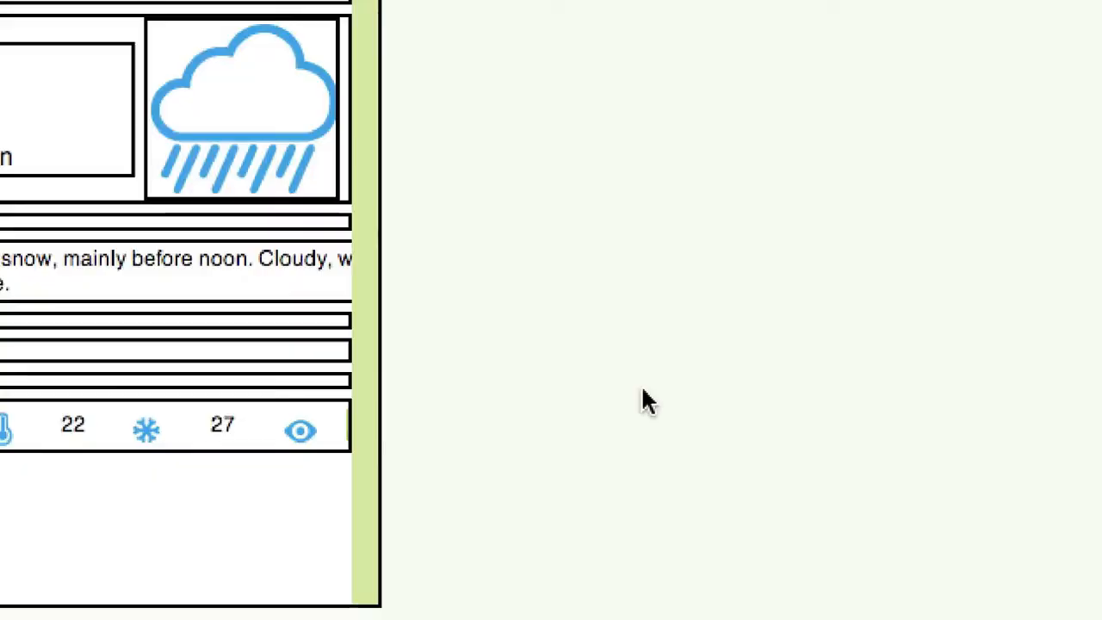
Set the visibility label's text to 7.00 and its width to 42 pixels
{"action": "type", "text": "7"}
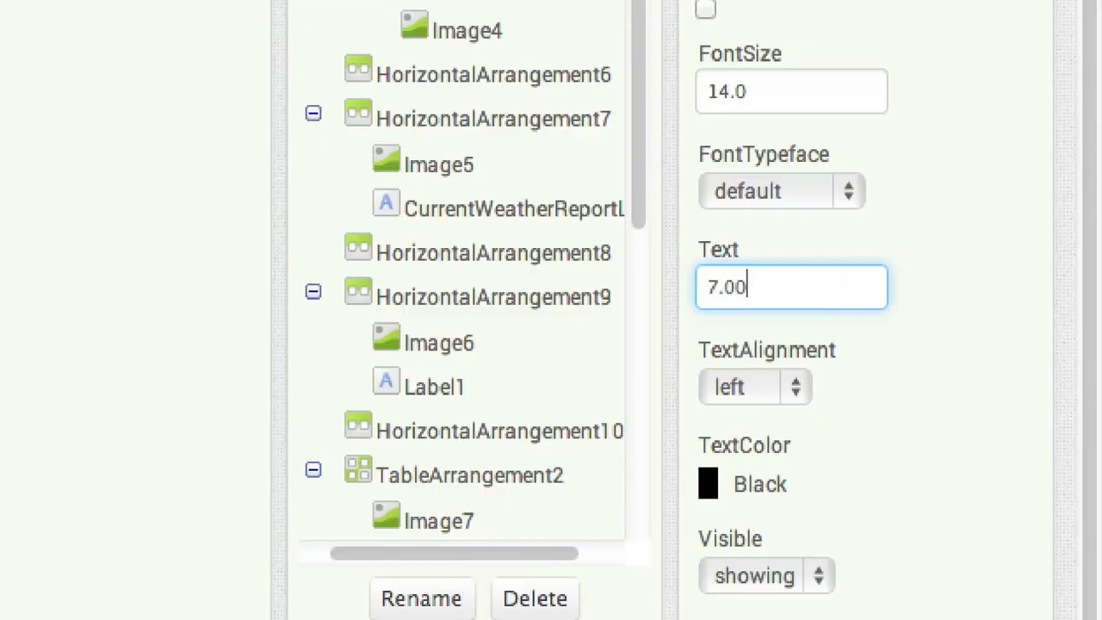
{"action": "left_click", "coordinate": [775, 439]}
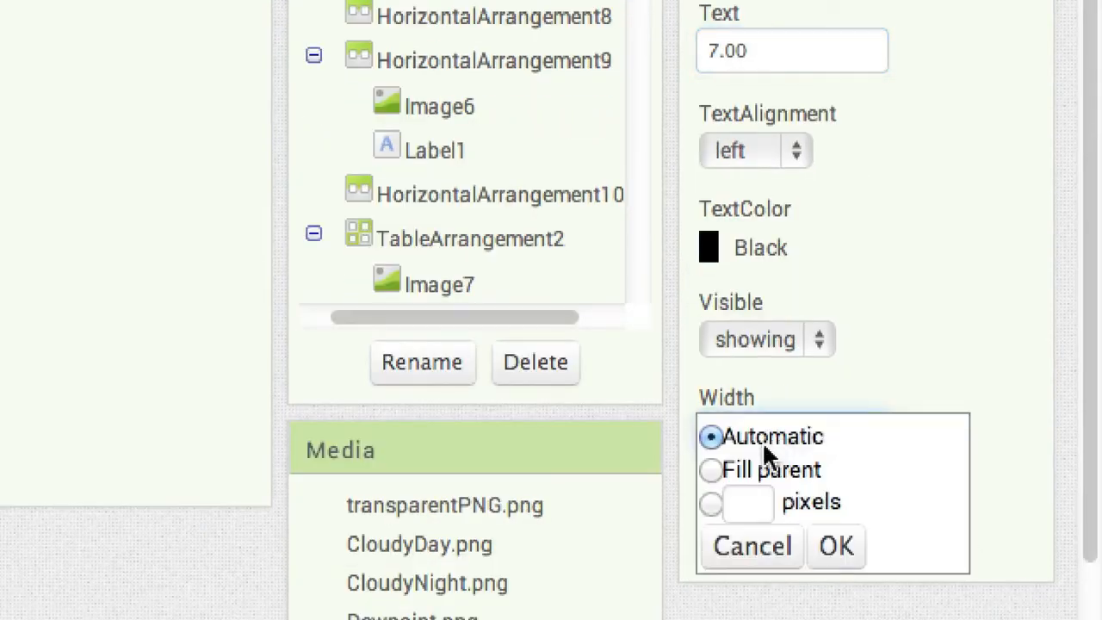
{"action": "left_click", "coordinate": [750, 501]}
{"action": "type", "text": "42"}
{"action": "left_click", "coordinate": [851, 554]}
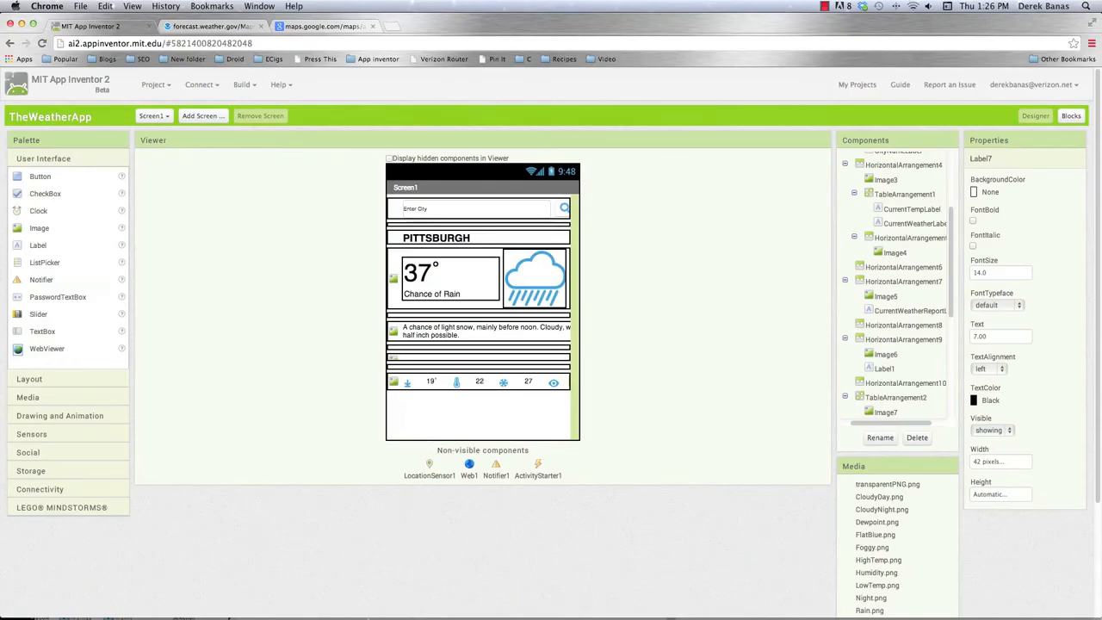
Switch to Illustrator to check the weather detail rows in the vector design
{"action": "left_click", "coordinate": [531, 603]}
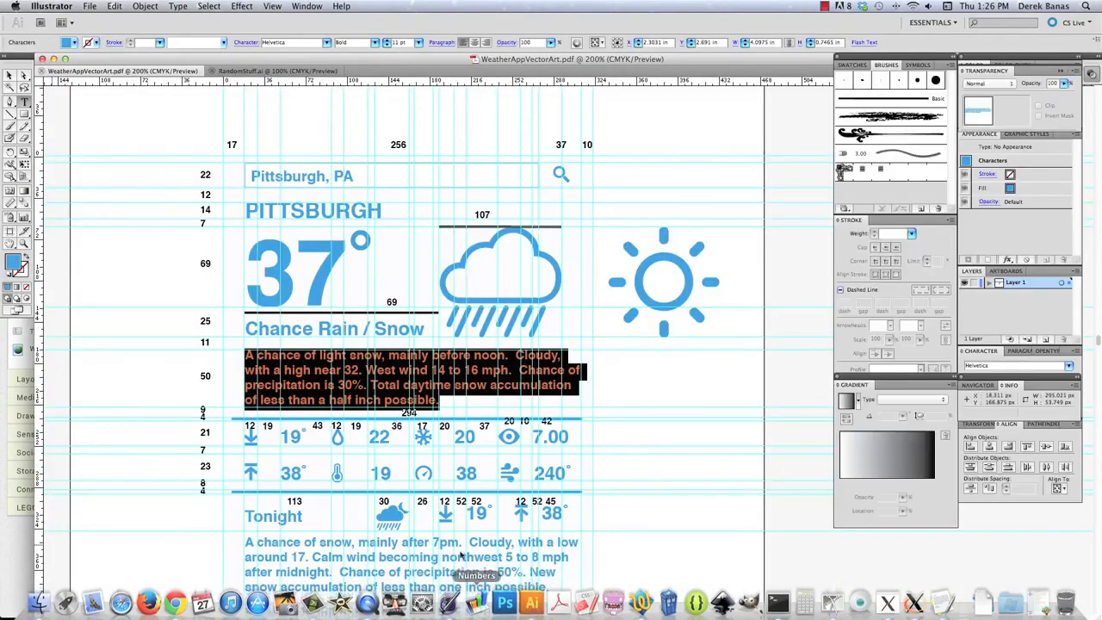